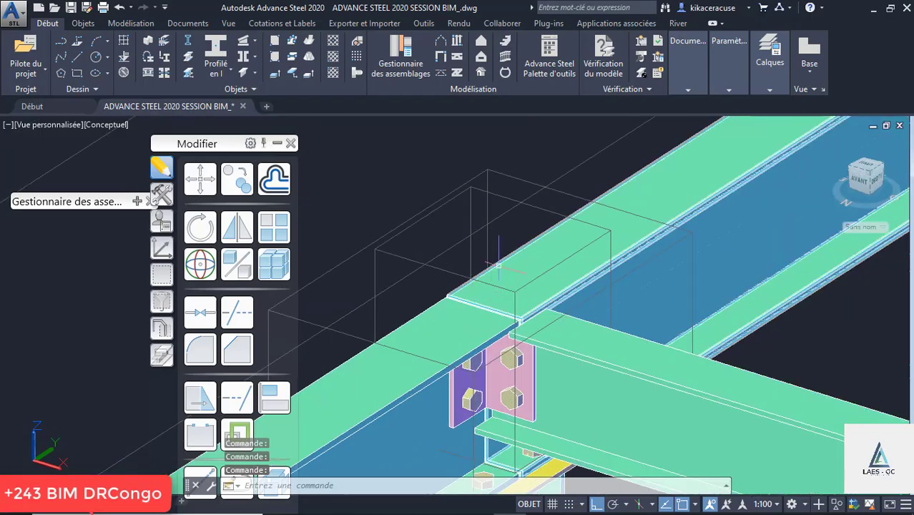
# Examine the portal frame structure from several angles, including the beam connections at the roof ridge
pyautogui.keyDown('shift'); pyautogui.moveTo(502, 315); pyautogui.dragTo(525, 344, button='middle'); pyautogui.keyUp('shift')
pyautogui.scroll(-6, 525, 343)
pyautogui.scroll(-6, 765, 276)
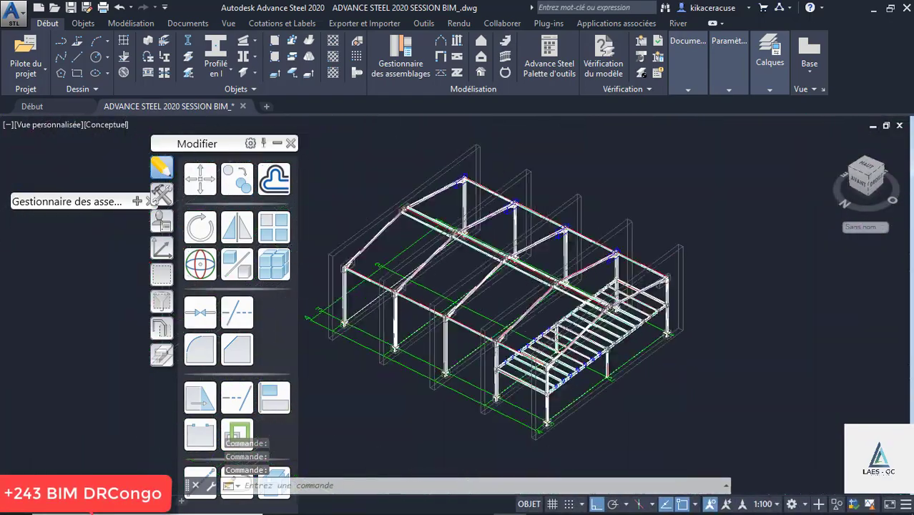
pyautogui.scroll(7, 519, 283)
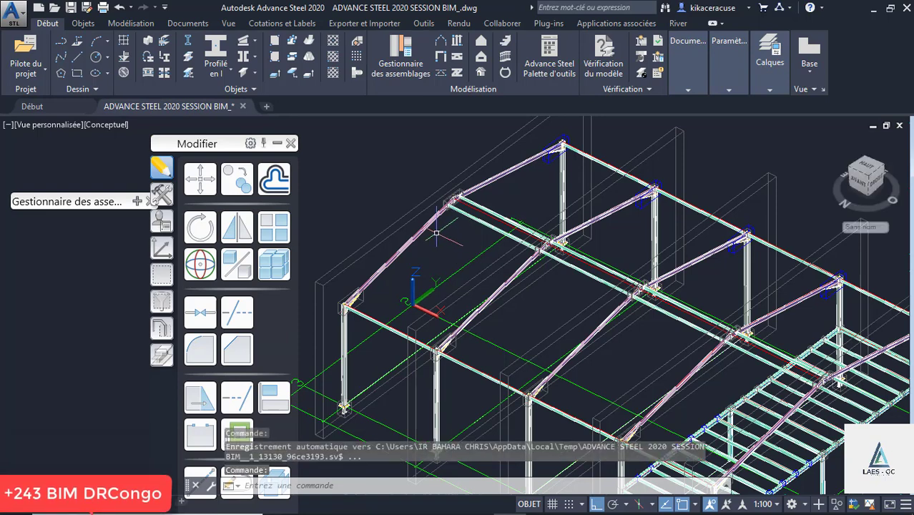
pyautogui.scroll(-3, 399, 213)
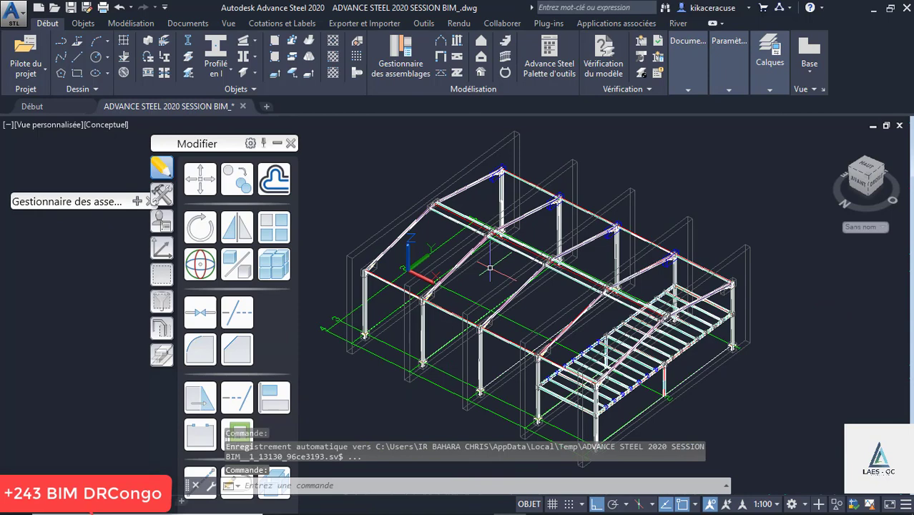
pyautogui.keyDown('shift'); pyautogui.moveTo(490, 268); pyautogui.dragTo(492, 240, button='middle'); pyautogui.keyUp('shift')
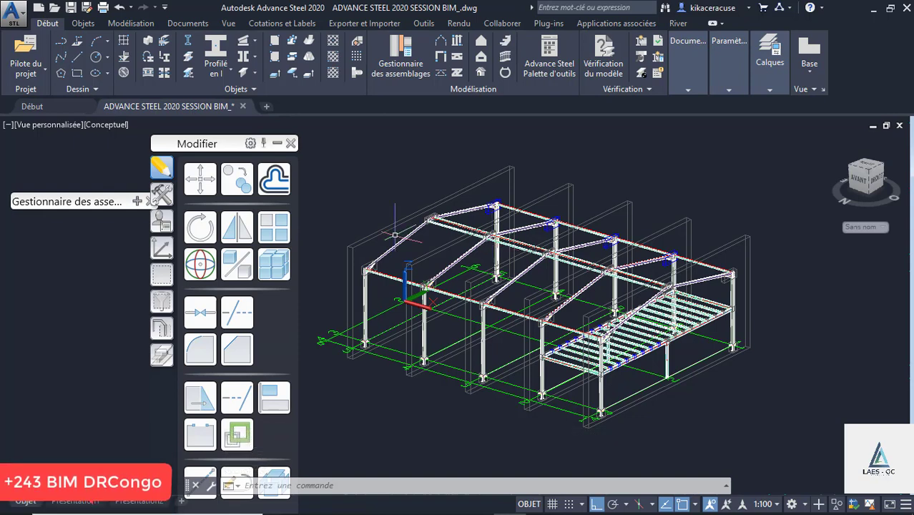
pyautogui.scroll(5, 400, 252)
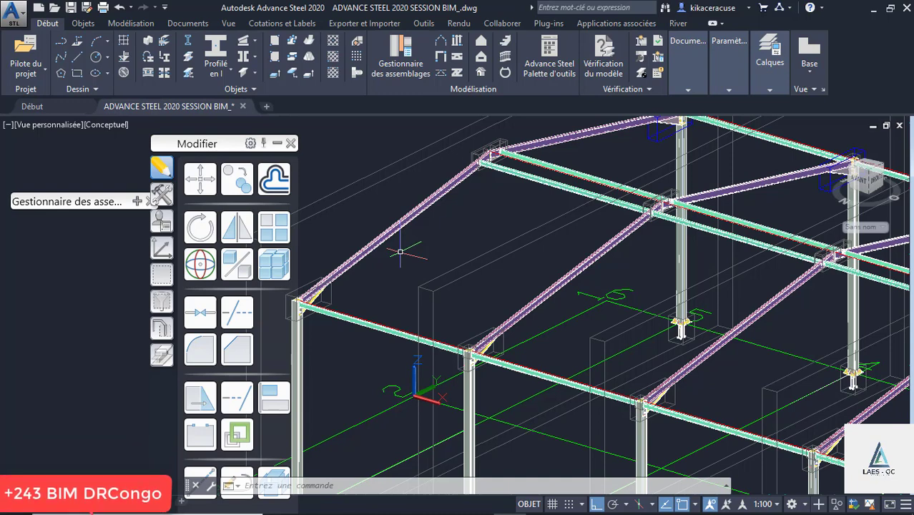
pyautogui.scroll(5, 481, 150)
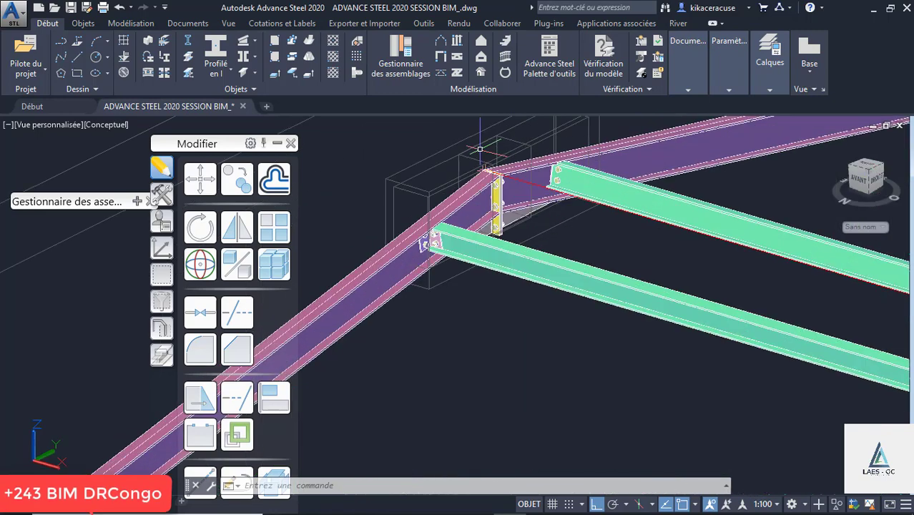
pyautogui.scroll(-4, 421, 184)
pyautogui.scroll(-4, 475, 153)
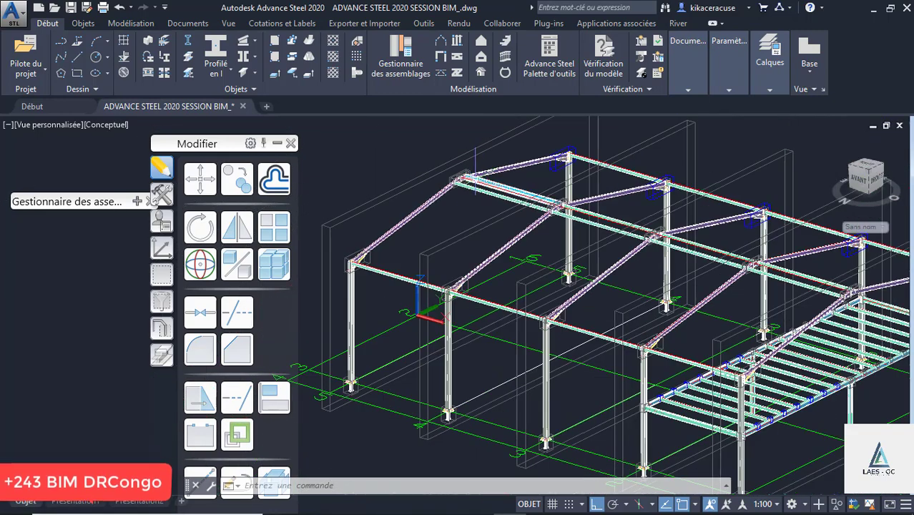
pyautogui.scroll(5, 424, 226)
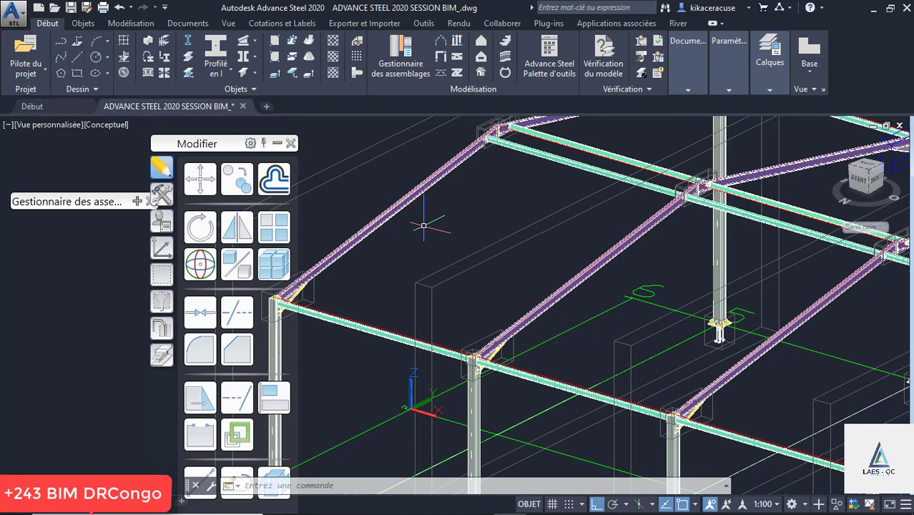
pyautogui.scroll(-5, 424, 226)
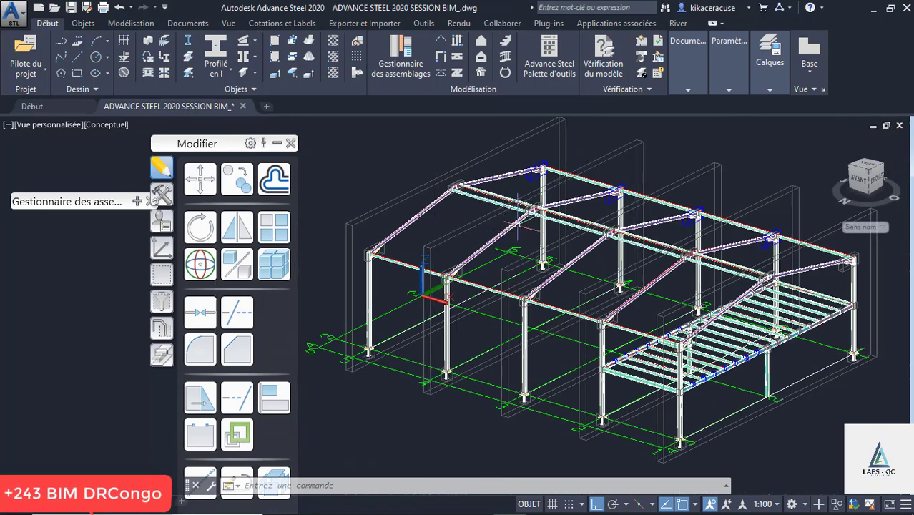
pyautogui.keyDown('shift'); pyautogui.moveTo(517, 226); pyautogui.dragTo(523, 244, button='middle'); pyautogui.keyUp('shift')
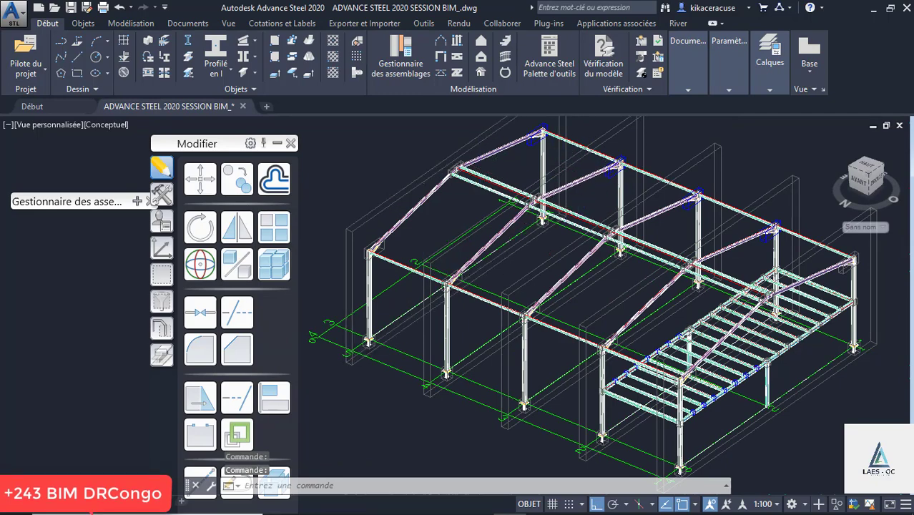
# Collapse the Modifier tool palette to clear the view of the end frame's rafter
pyautogui.scroll(5, 598, 216)
pyautogui.click(276, 143)
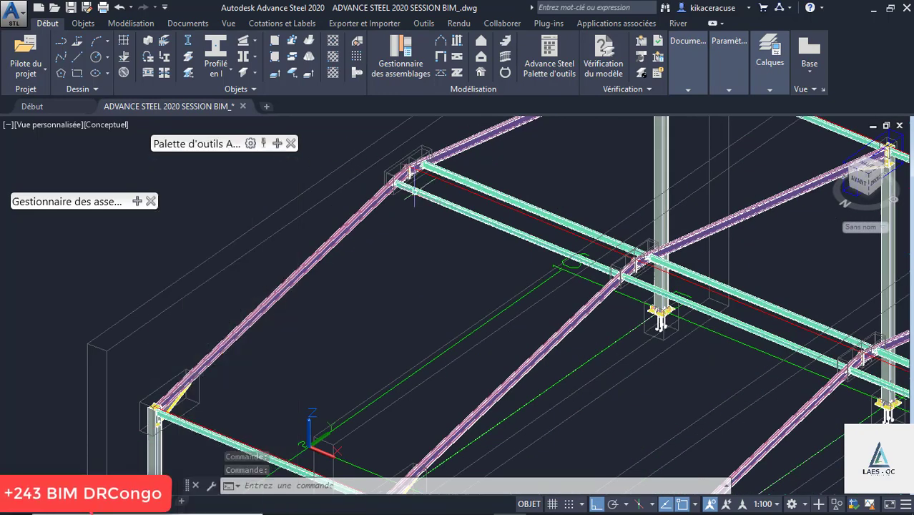
pyautogui.scroll(-3, 518, 226)
pyautogui.scroll(3, 444, 230)
pyautogui.scroll(2, 426, 243)
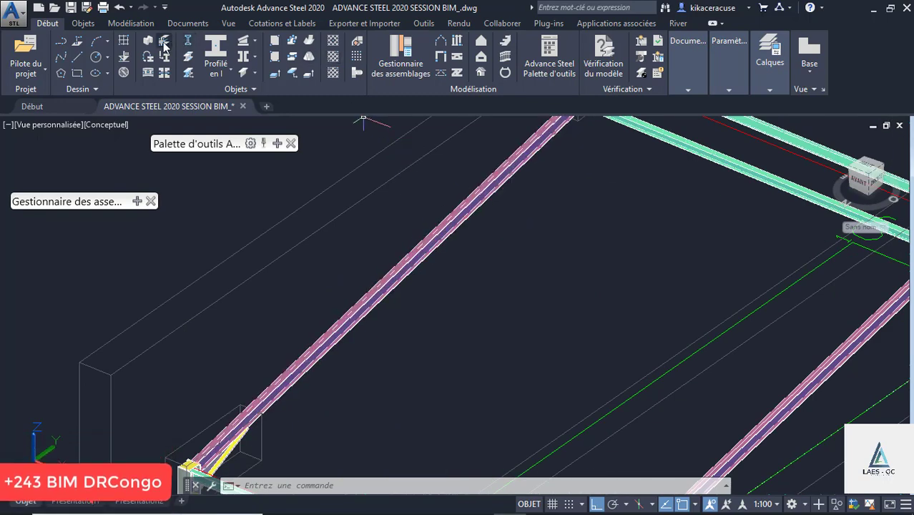
# Start the purlins (Pannes) structure and select the first two rafters of the front roof slope as support profiles
pyautogui.click(132, 23)
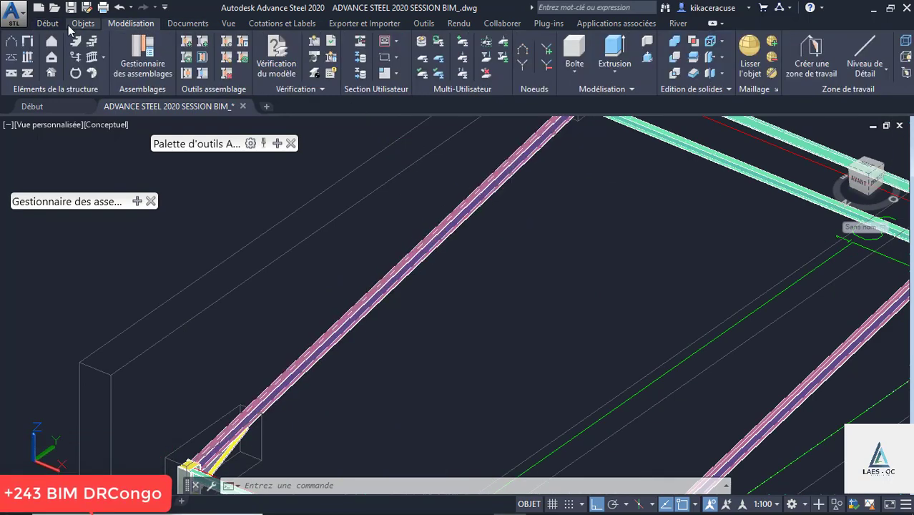
pyautogui.click(55, 24)
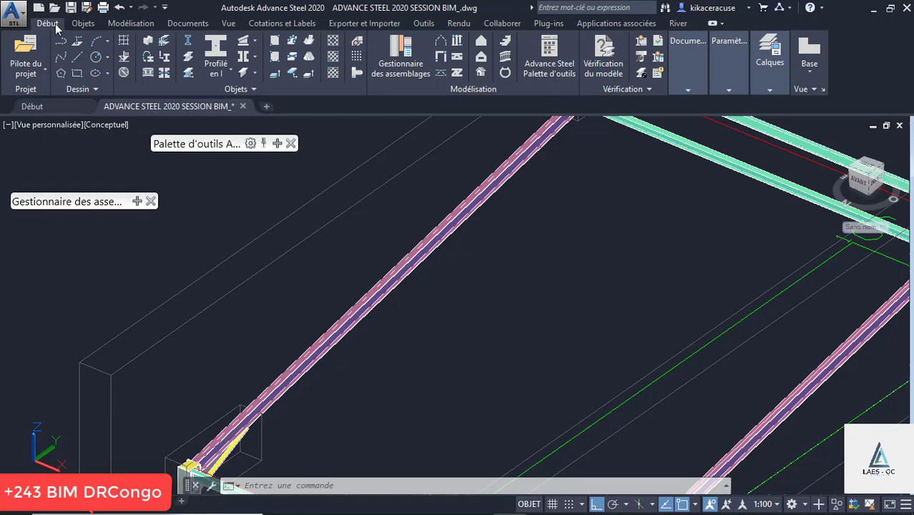
pyautogui.click(458, 41)
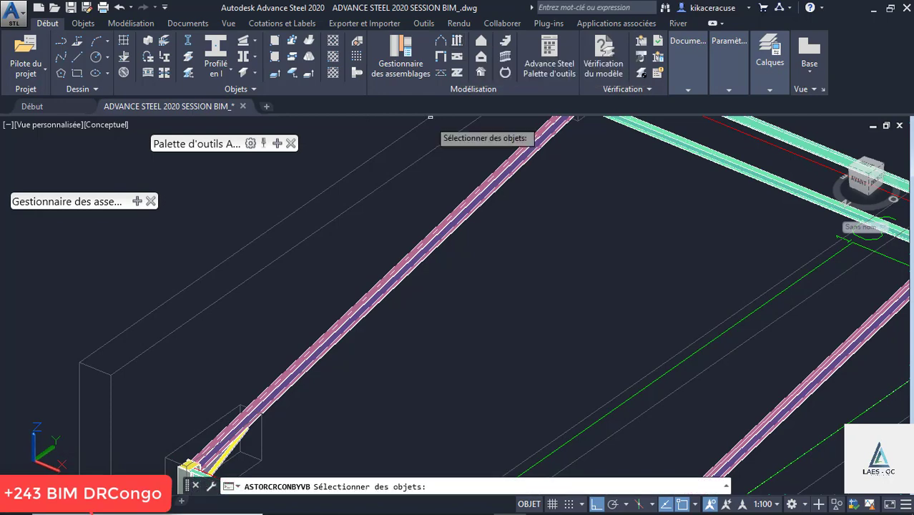
pyautogui.scroll(-3, 358, 215)
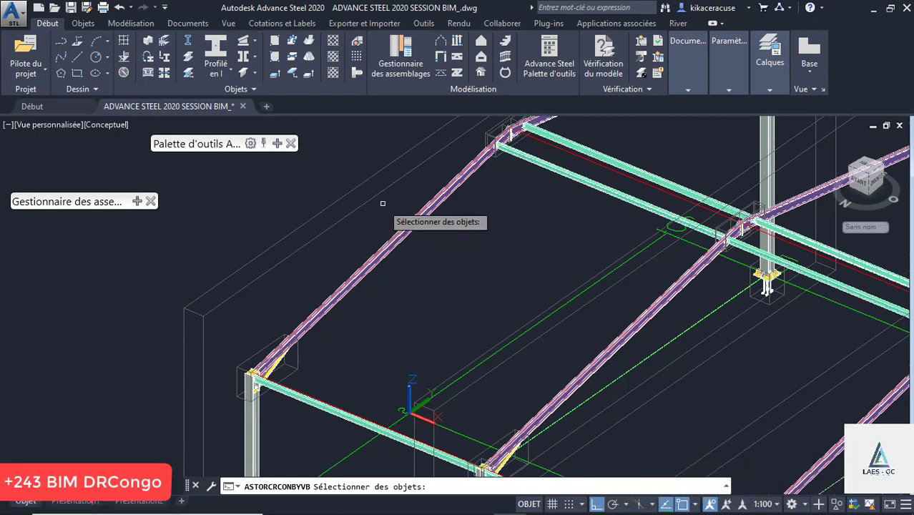
pyautogui.click(412, 223)
pyautogui.scroll(-2, 354, 189)
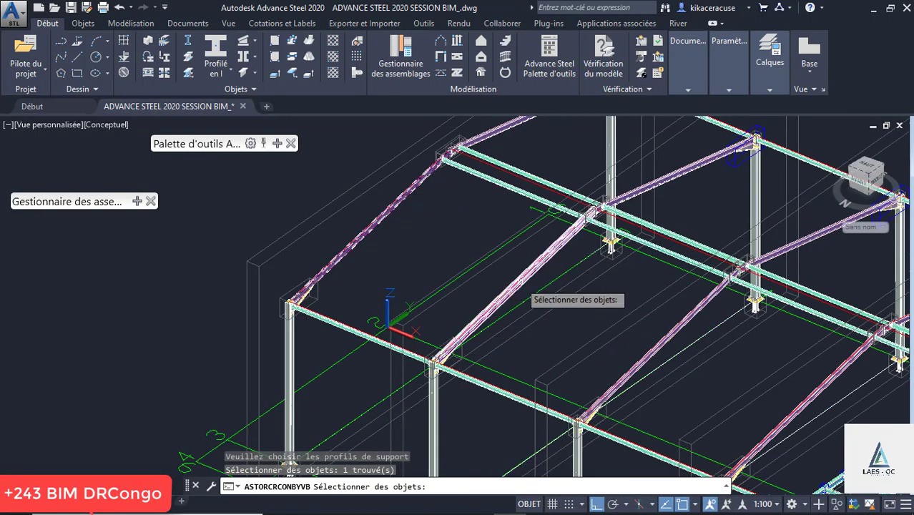
pyautogui.click(513, 280)
# Add the slope's other three rafters as supports and create the purlins without a reference point or new reference profile
pyautogui.scroll(-4, 440, 223)
pyautogui.scroll(3, 504, 262)
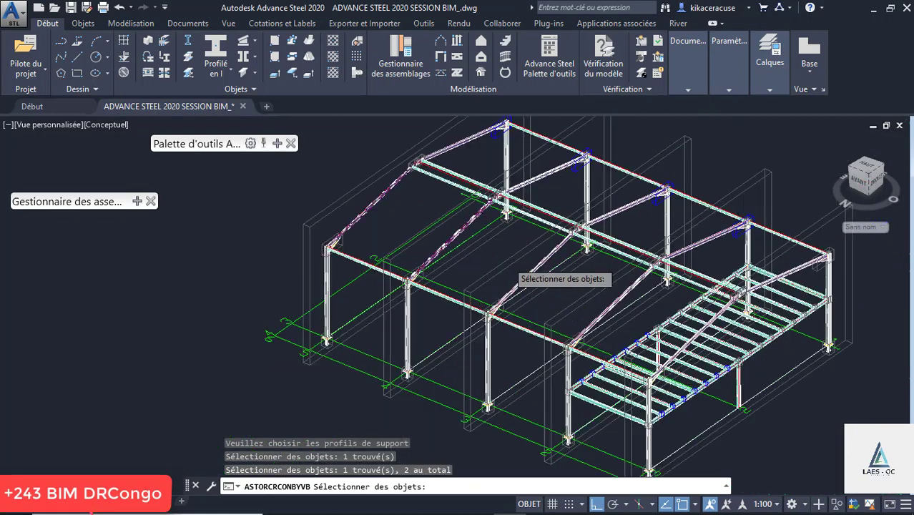
pyautogui.click(617, 368)
pyautogui.scroll(4, 647, 325)
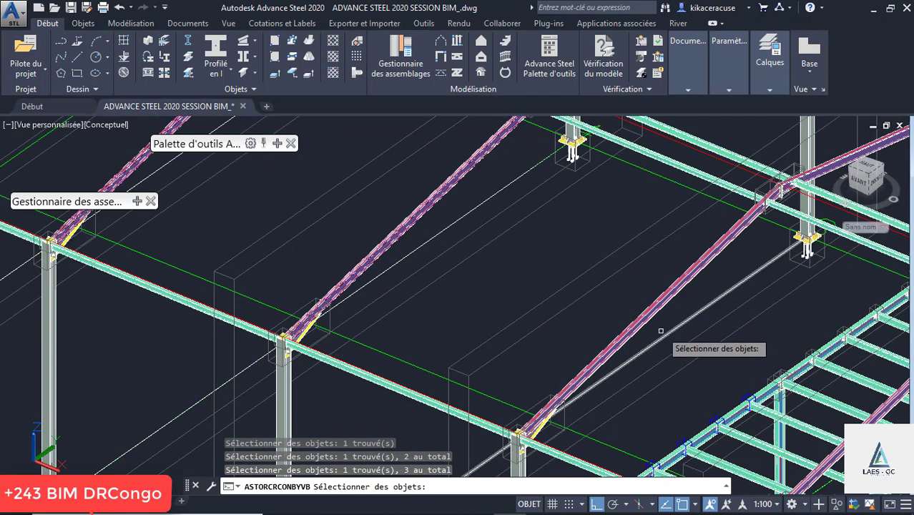
pyautogui.click(645, 323)
pyautogui.scroll(-4, 591, 290)
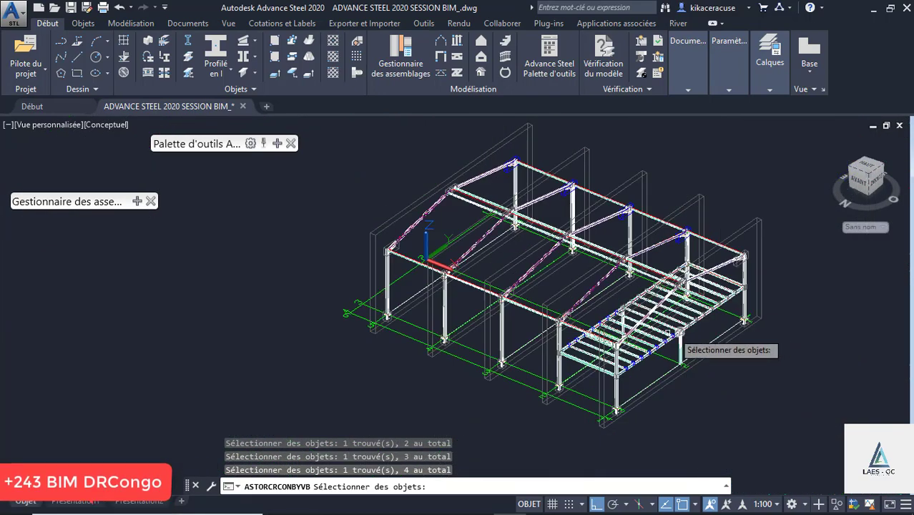
pyautogui.scroll(4, 669, 338)
pyautogui.click(613, 297)
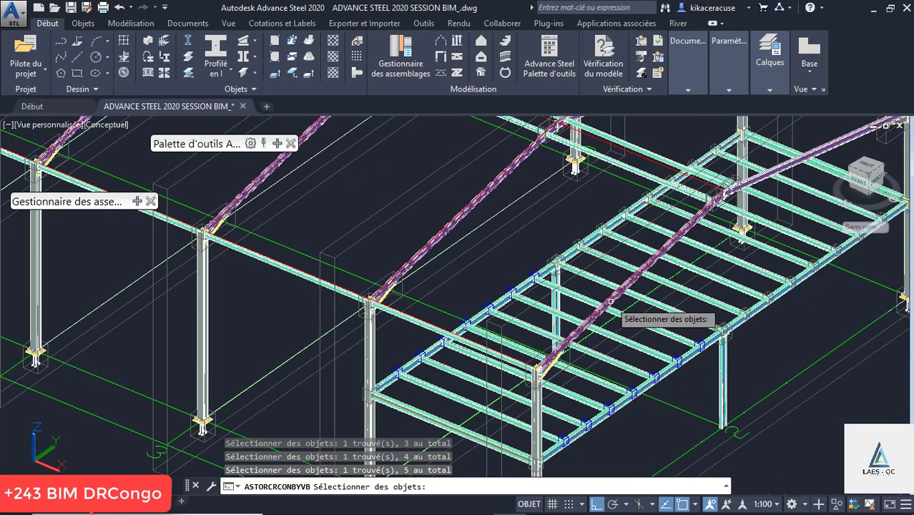
pyautogui.press('Return')
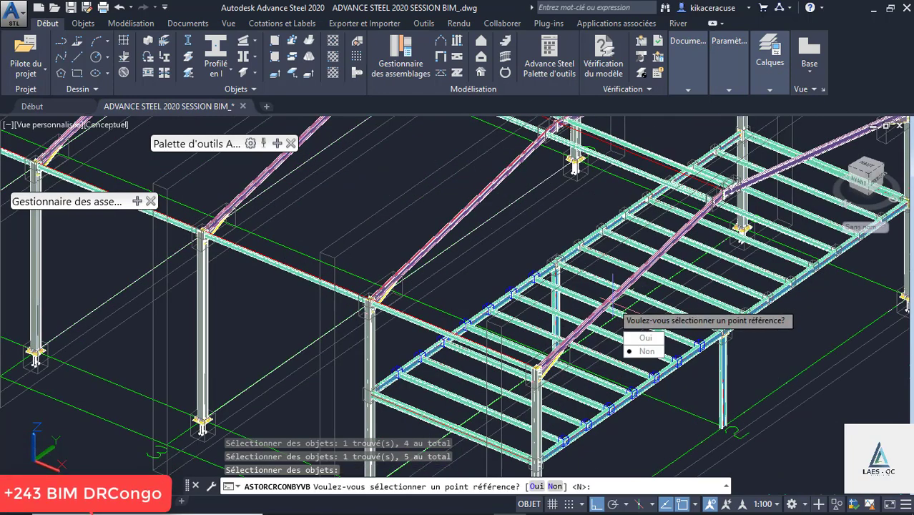
pyautogui.click(643, 352)
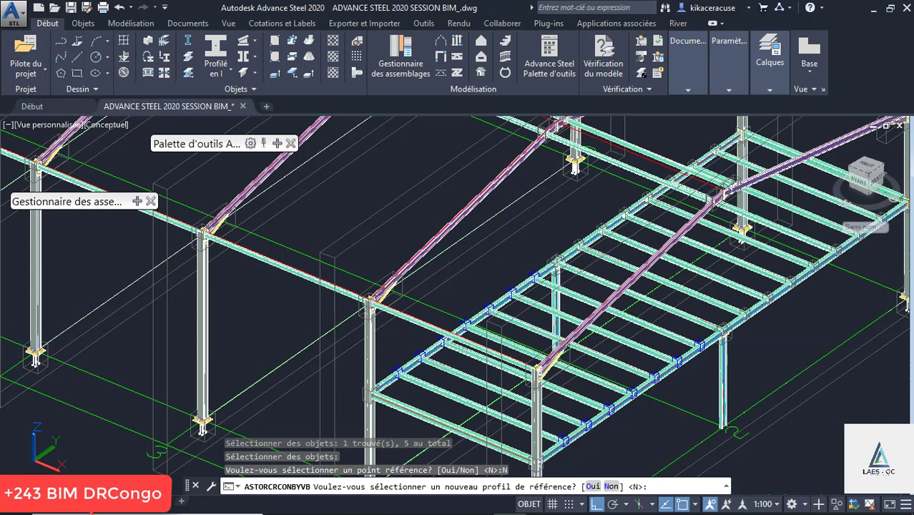
pyautogui.press('Return')
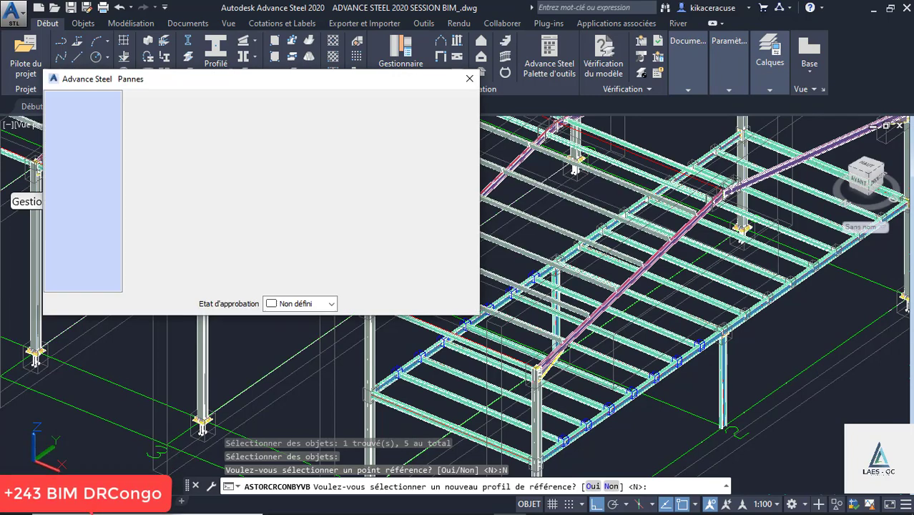
# Examine how the purlins are spaced and seated on the rafters, from the ridge down to the eaves
pyautogui.scroll(-5, 748, 249)
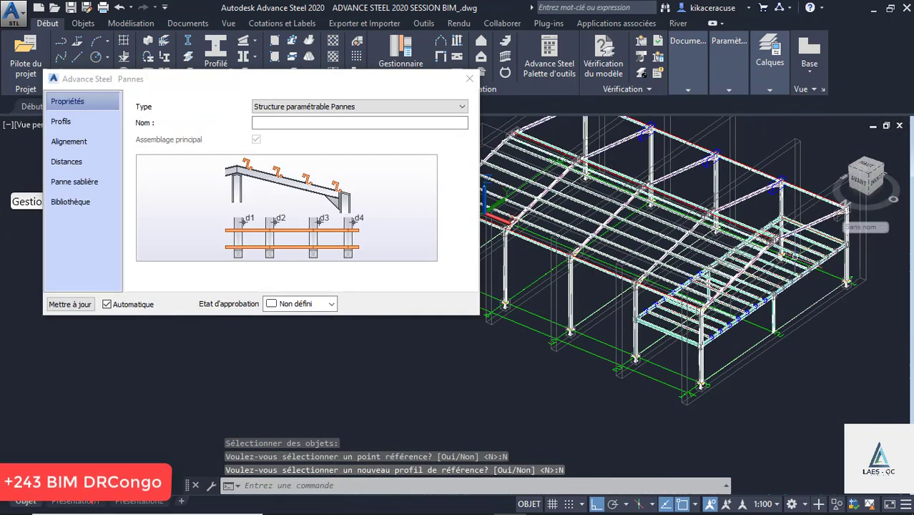
pyautogui.moveTo(573, 234)
pyautogui.keyDown('shift'); pyautogui.mouseDown(button='middle')
pyautogui.moveTo(728, 202)
pyautogui.moveTo(718, 187)
pyautogui.mouseUp(button='middle'); pyautogui.keyUp('shift')
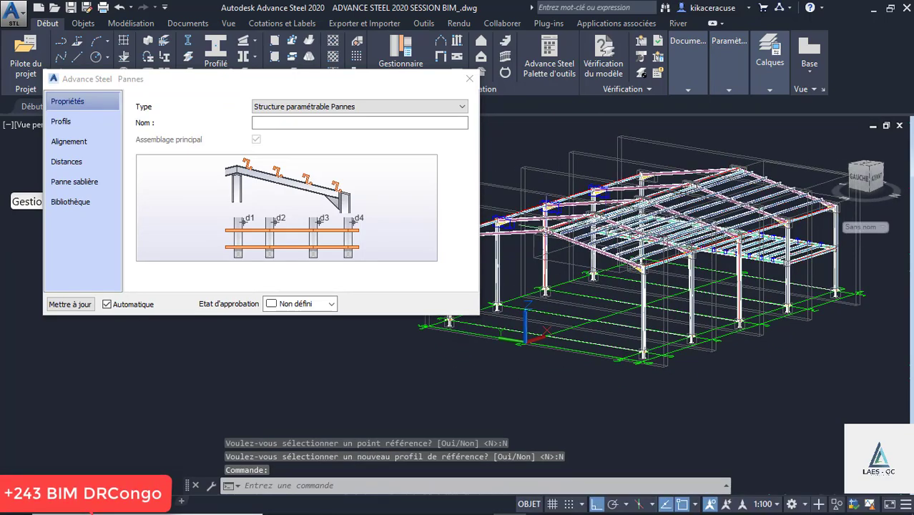
pyautogui.scroll(5, 537, 226)
pyautogui.scroll(5, 606, 243)
pyautogui.scroll(-8, 567, 339)
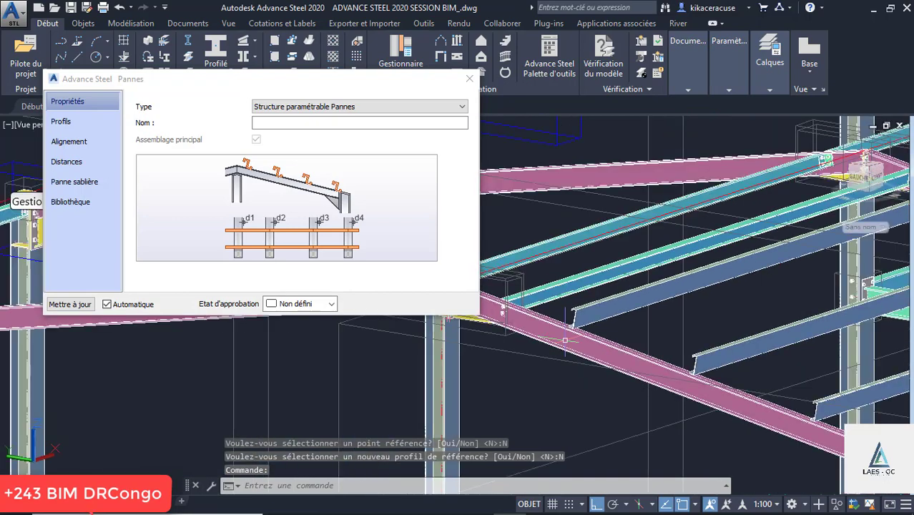
pyautogui.scroll(7, 648, 351)
pyautogui.scroll(-8, 670, 359)
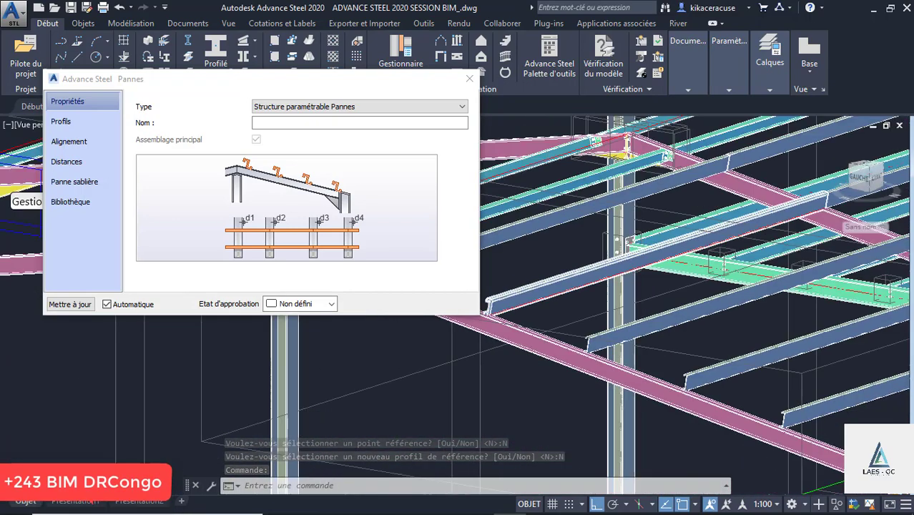
pyautogui.scroll(2, 670, 358)
pyautogui.scroll(5, 527, 332)
pyautogui.scroll(-5, 526, 331)
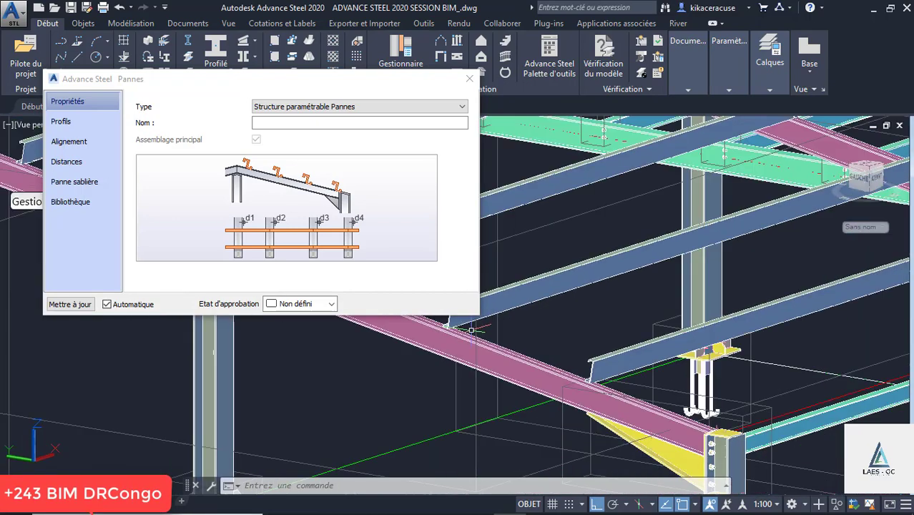
pyautogui.scroll(6, 615, 387)
pyautogui.scroll(-8, 615, 387)
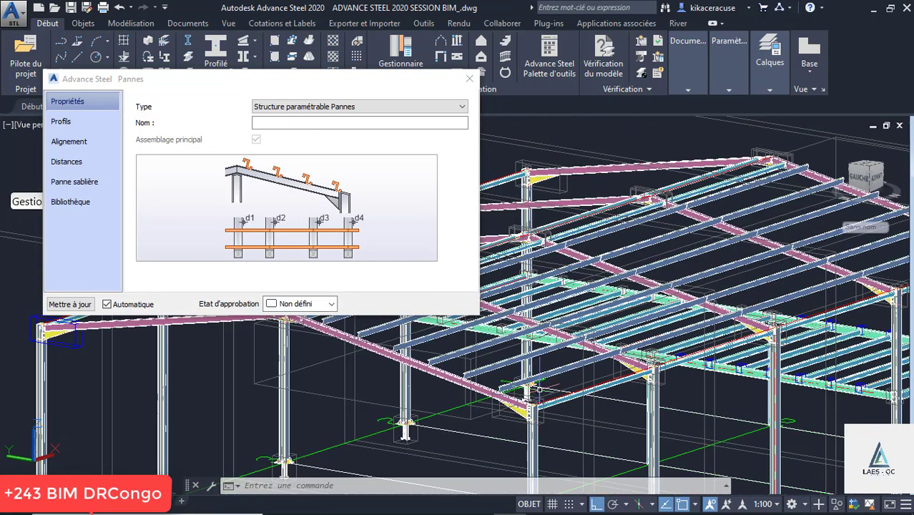
pyautogui.scroll(8, 773, 258)
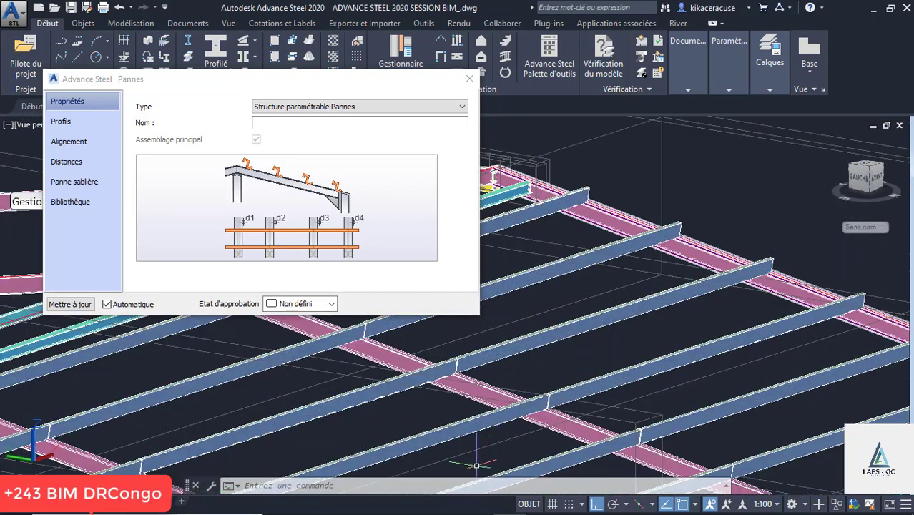
pyautogui.scroll(3, 769, 255)
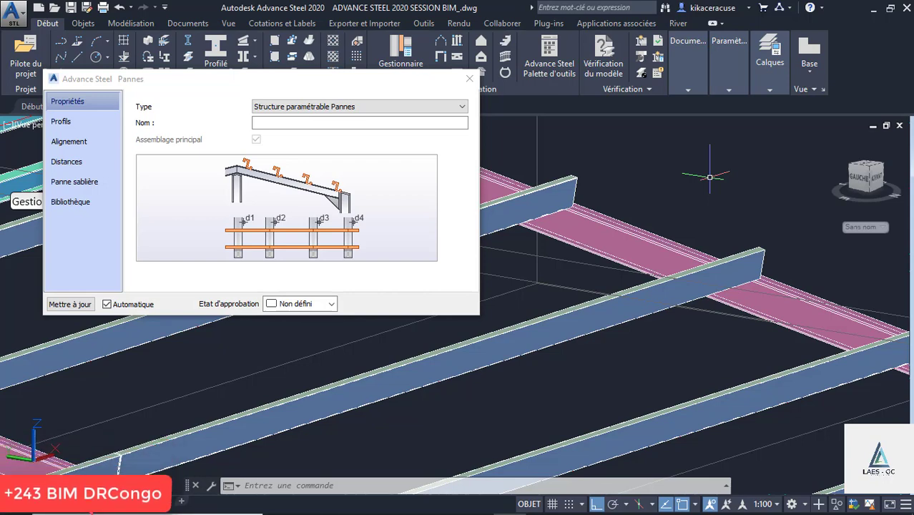
pyautogui.click(683, 203)
pyautogui.scroll(-5, 682, 202)
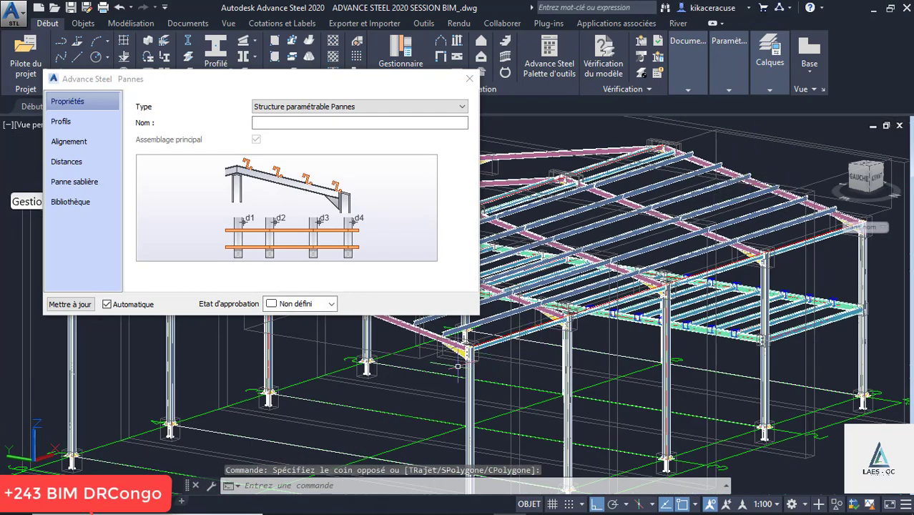
pyautogui.scroll(5, 458, 366)
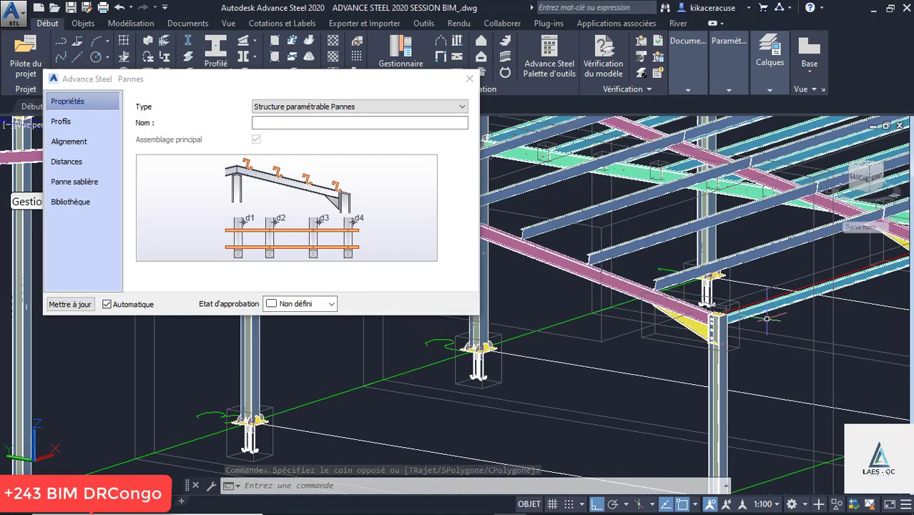
pyautogui.scroll(3, 730, 256)
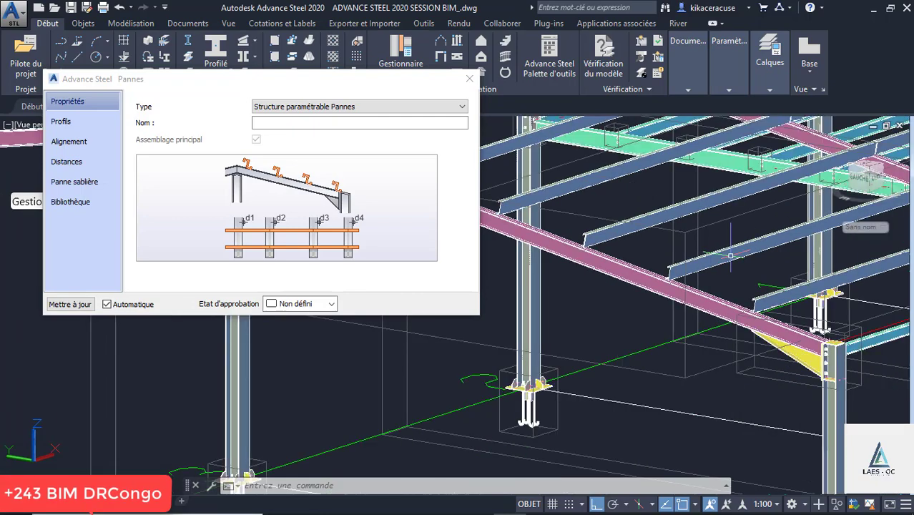
# Inspect the purlin ends on the end rafter and the purlin joints over the intermediate rafters
pyautogui.scroll(5, 509, 189)
pyautogui.scroll(-6, 747, 285)
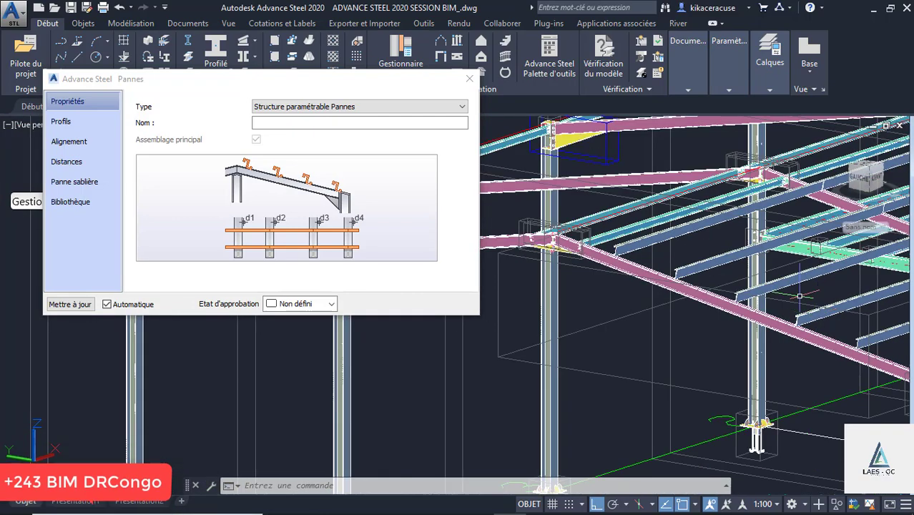
pyautogui.scroll(5, 602, 248)
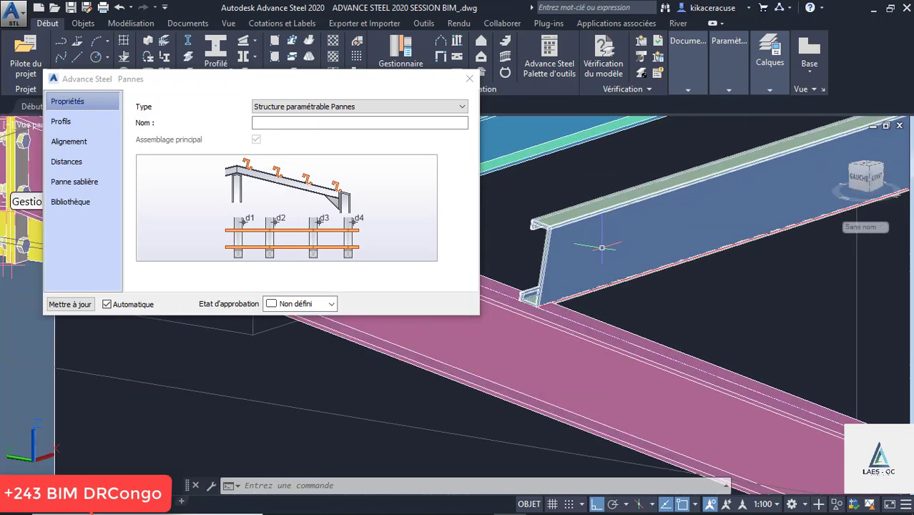
pyautogui.scroll(-8, 602, 248)
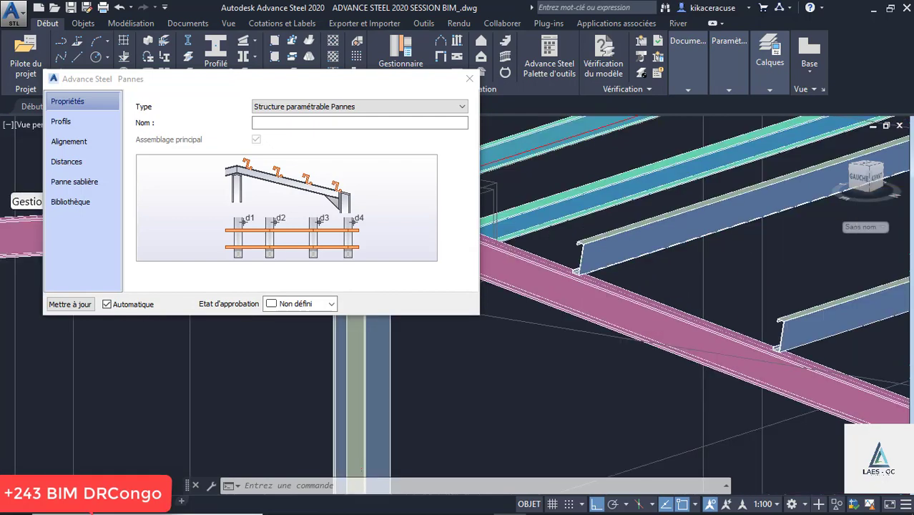
pyautogui.scroll(3, 857, 172)
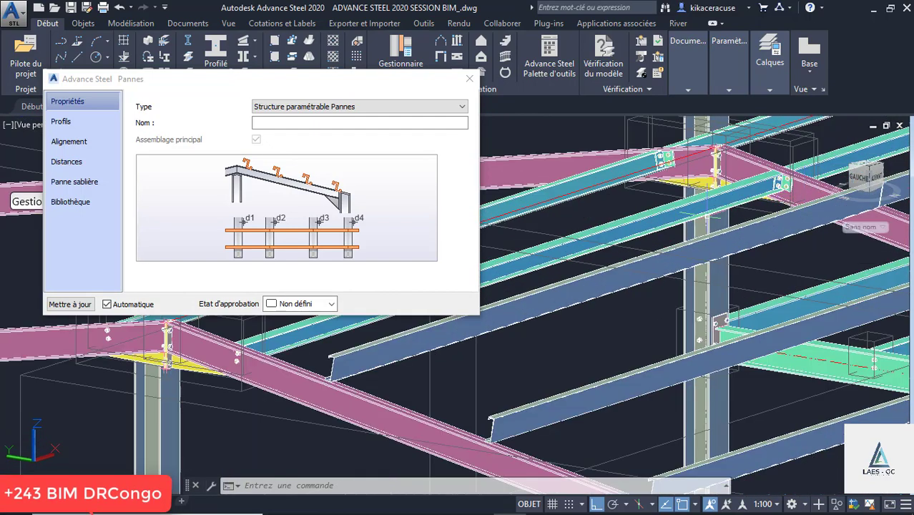
pyautogui.scroll(-4, 574, 284)
pyautogui.scroll(5, 743, 222)
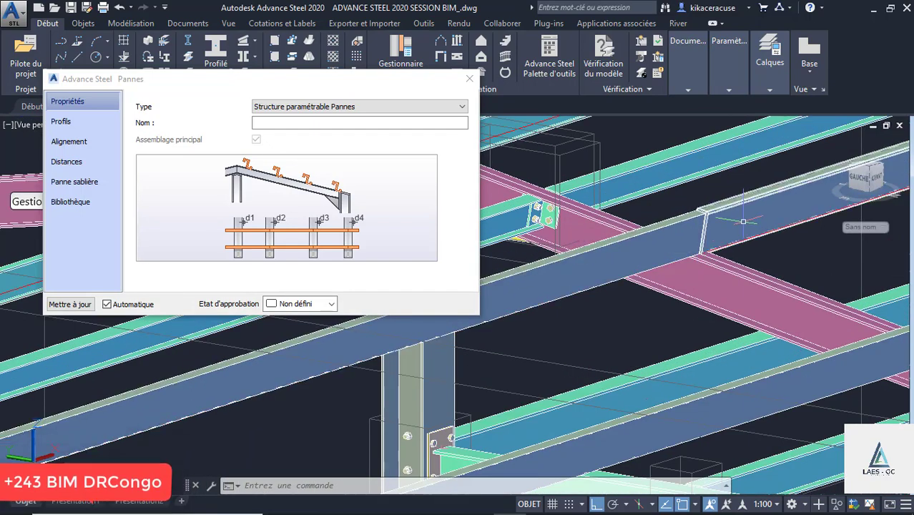
pyautogui.scroll(-5, 516, 306)
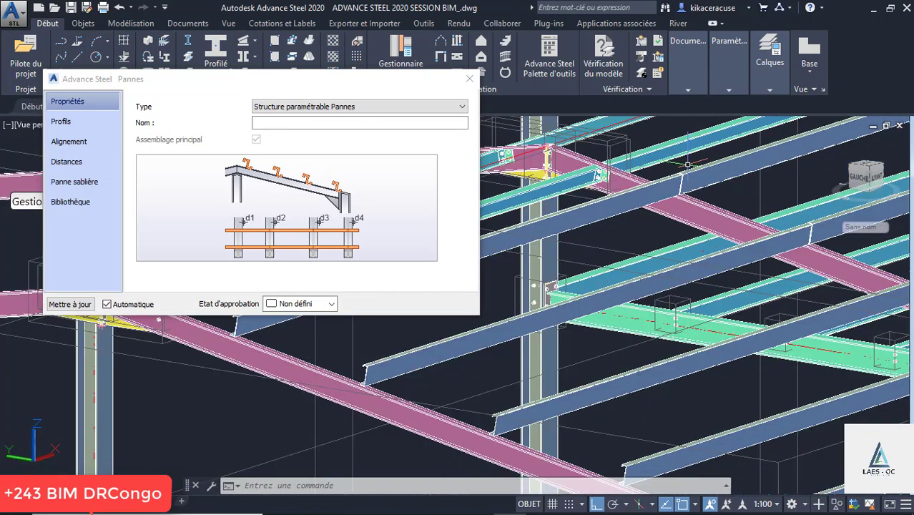
# Review the purlin structure's alignment and distance settings against the purlin layout on the front roof slope, down to the eaves
pyautogui.click(68, 143)
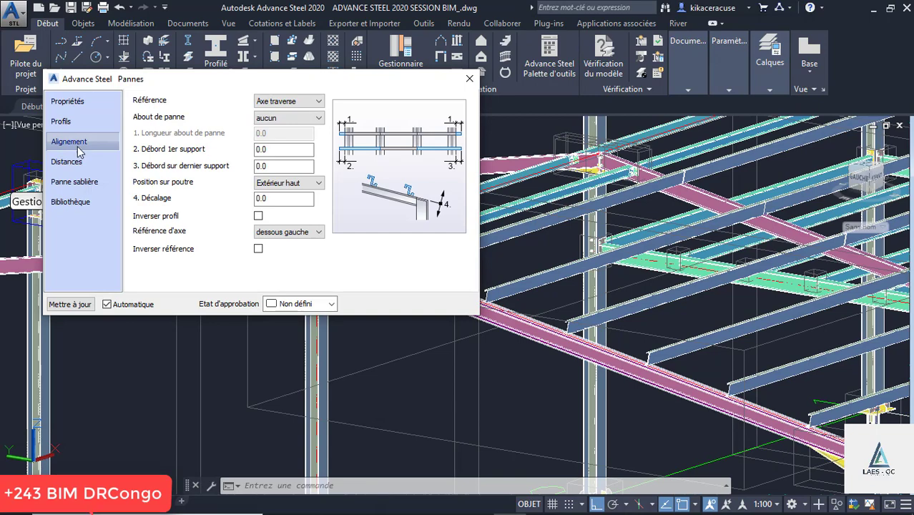
pyautogui.click(65, 162)
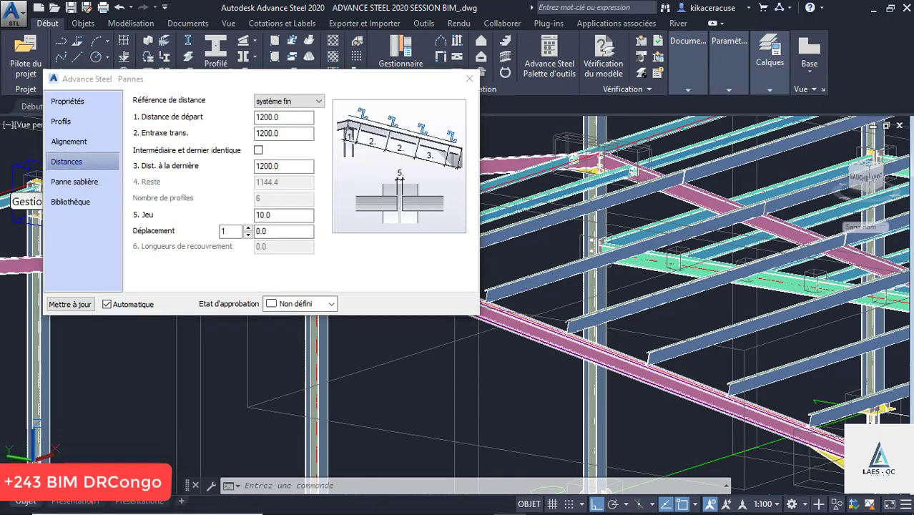
pyautogui.scroll(4, 660, 161)
pyautogui.scroll(-4, 639, 192)
pyautogui.scroll(-3, 638, 192)
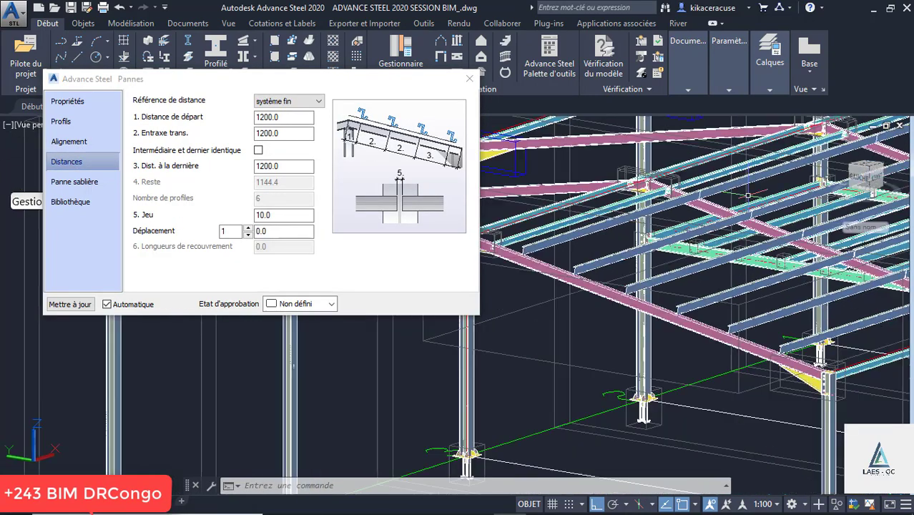
pyautogui.scroll(2, 495, 256)
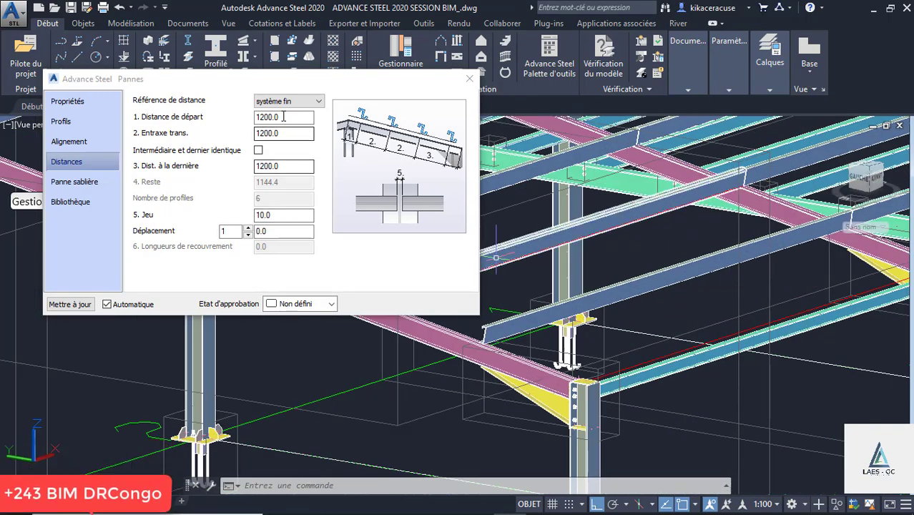
# Set the purlins' start distance (Distance de départ) to 1000 and check the first purlin's position near the ridge
pyautogui.moveTo(298, 122); pyautogui.dragTo(214, 123)
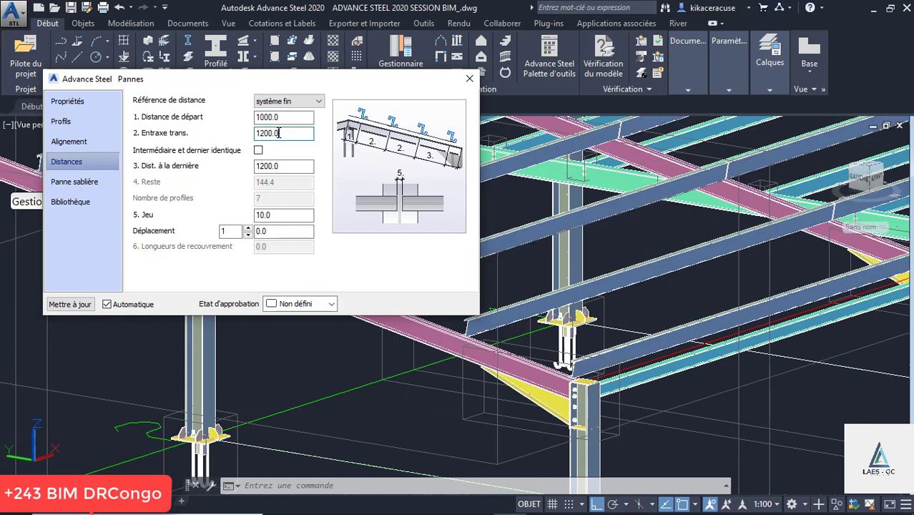
pyautogui.scroll(-3, 763, 321)
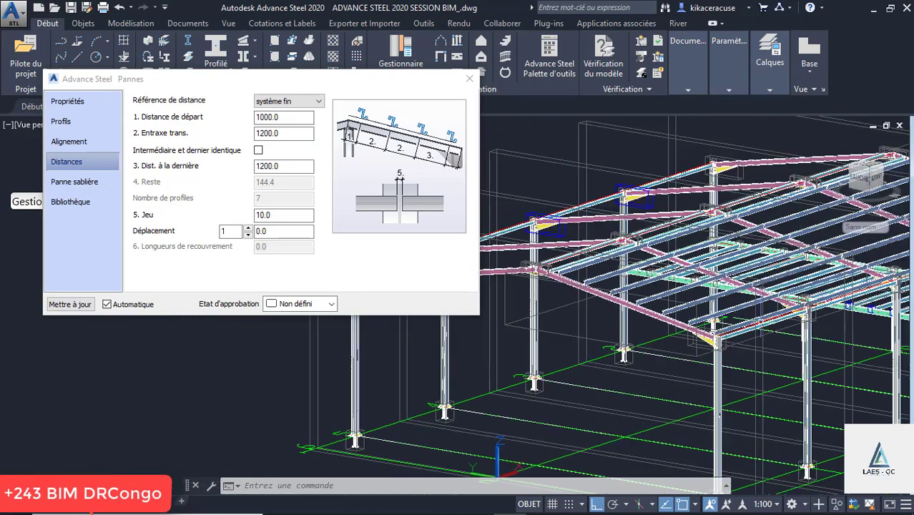
pyautogui.scroll(8, 550, 300)
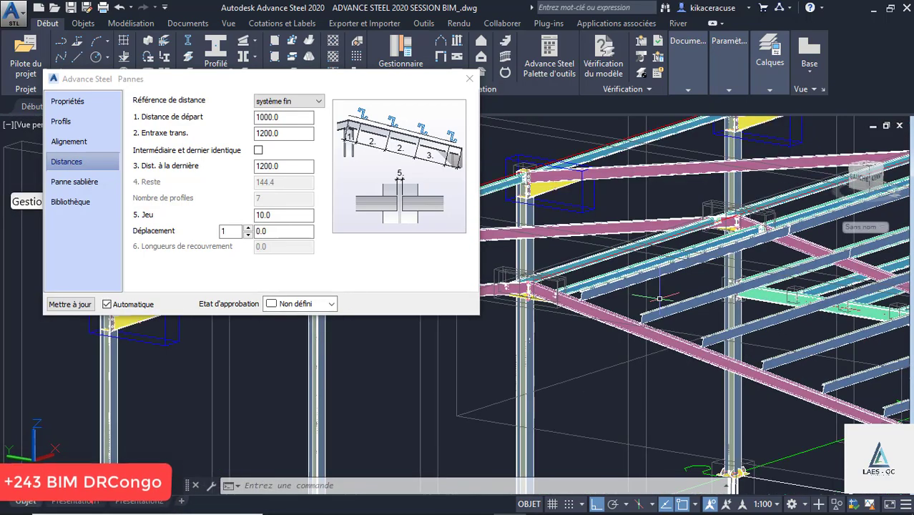
pyautogui.scroll(4, 533, 302)
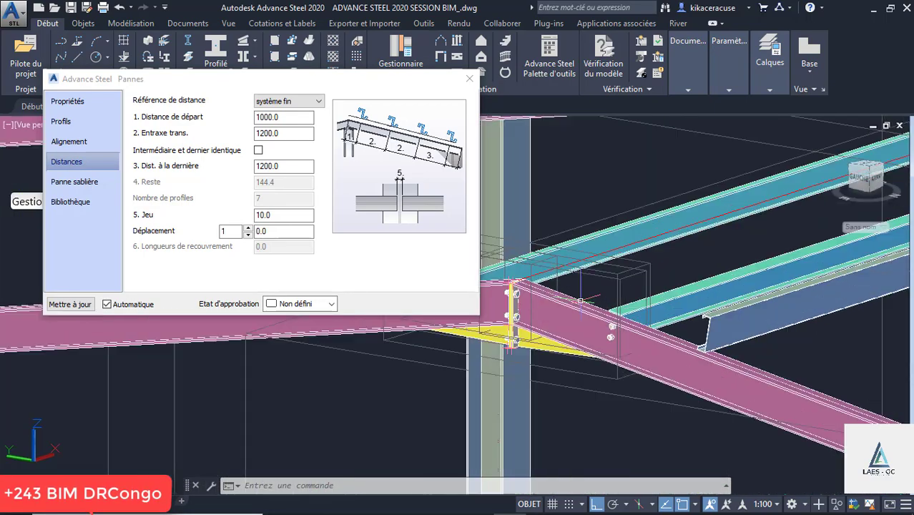
pyautogui.scroll(-3, 607, 291)
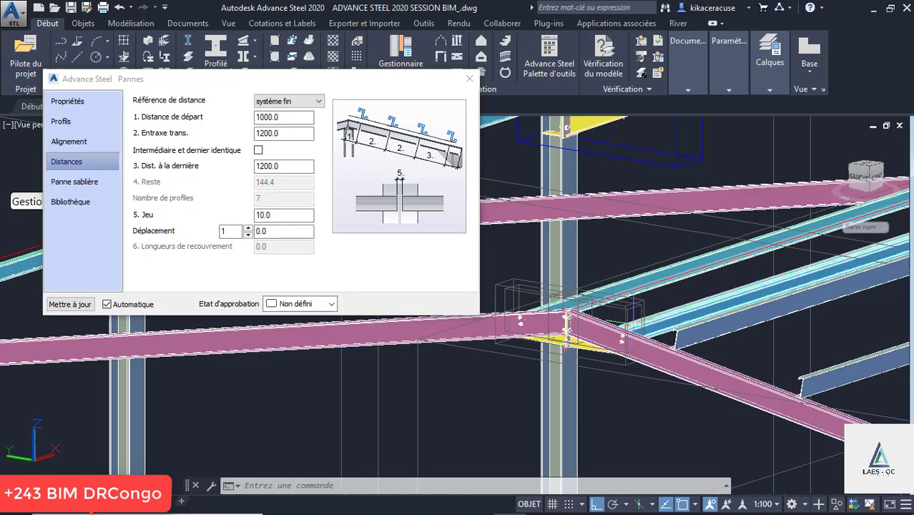
# Set the purlins' start distance (Distance de départ) to 500 and check the spacing from the ridge to the eaves
pyautogui.moveTo(286, 117); pyautogui.dragTo(223, 124)
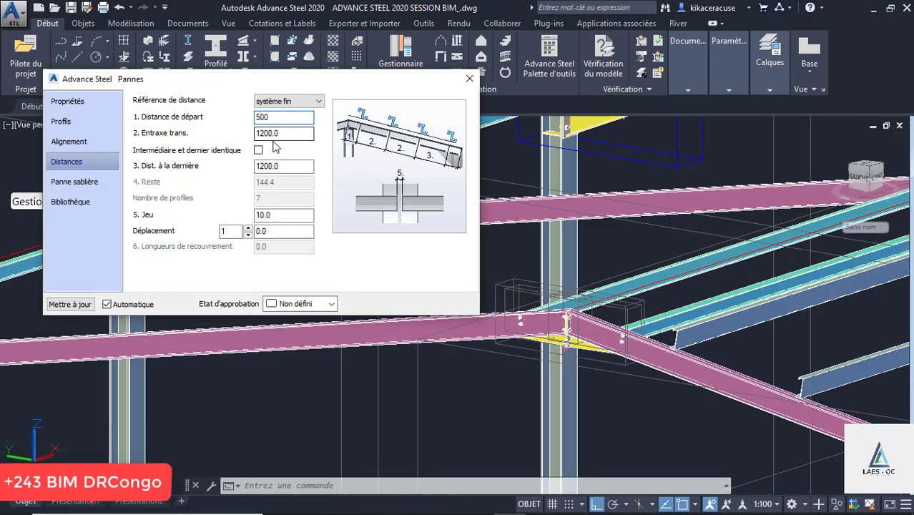
pyautogui.press('Tab')
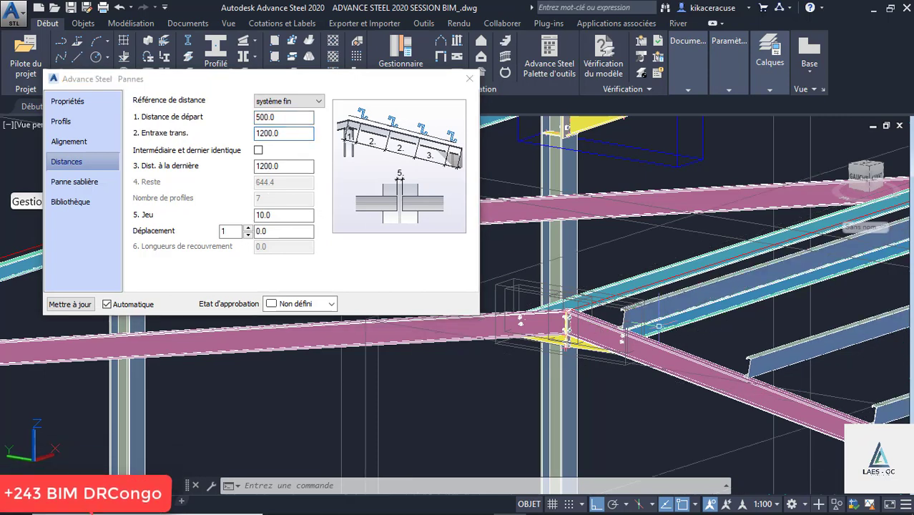
pyautogui.scroll(3, 659, 326)
pyautogui.scroll(-4, 555, 313)
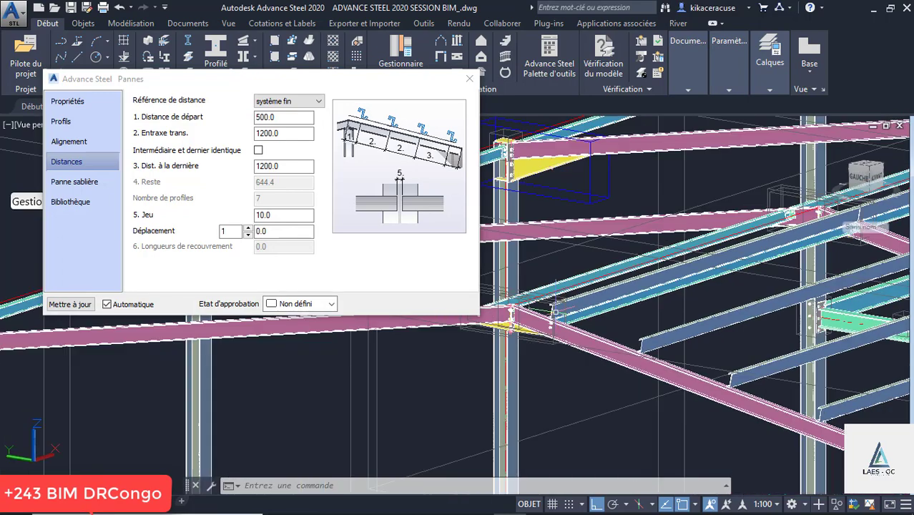
pyautogui.scroll(-3, 551, 308)
pyautogui.scroll(4, 515, 268)
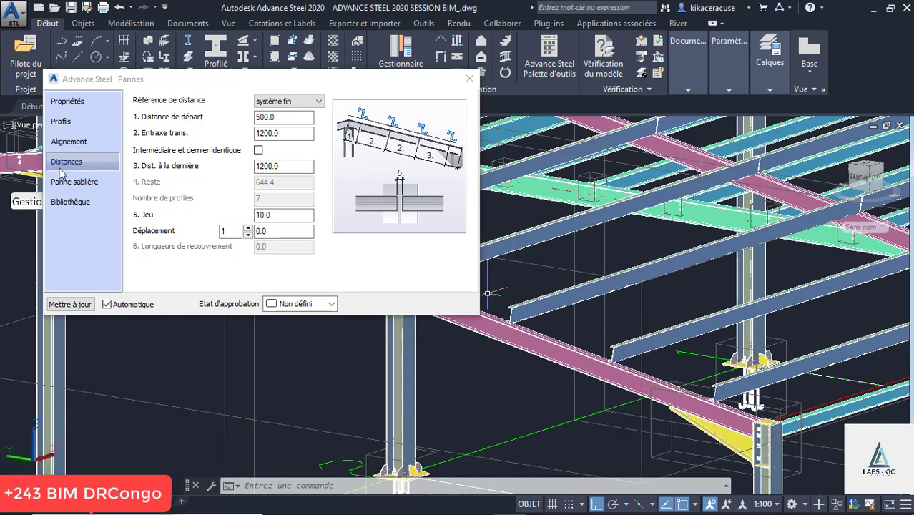
# Review the purlin structure's eaves purlin, alignment, profile and library settings, and look closely at a purlin's C section on the rafter
pyautogui.click(72, 184)
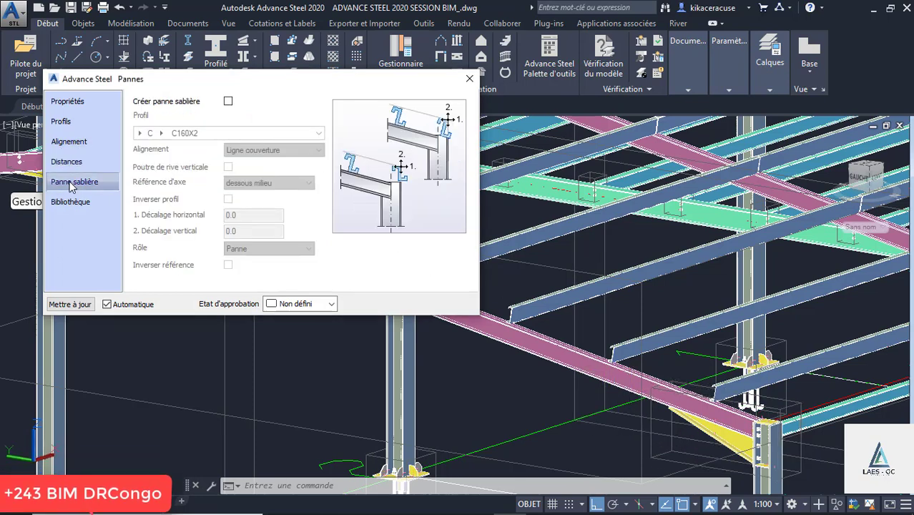
pyautogui.click(70, 145)
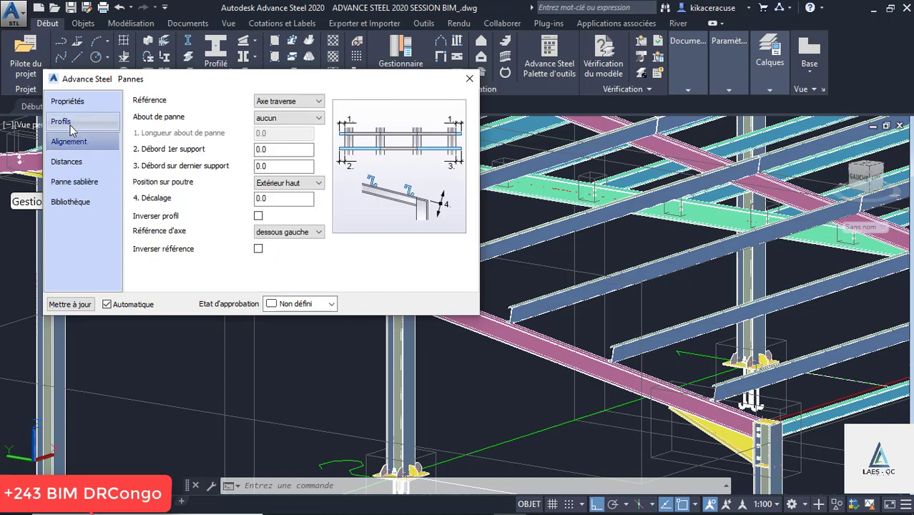
pyautogui.click(63, 123)
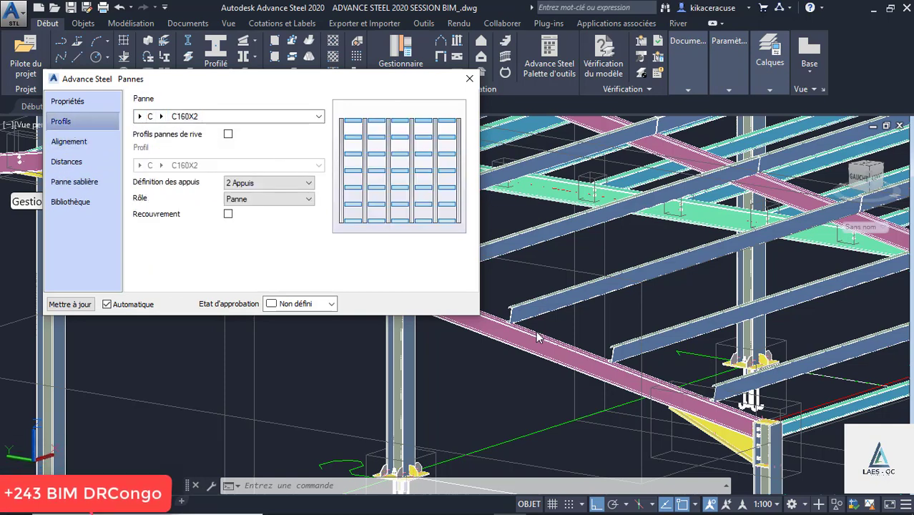
pyautogui.scroll(6, 515, 323)
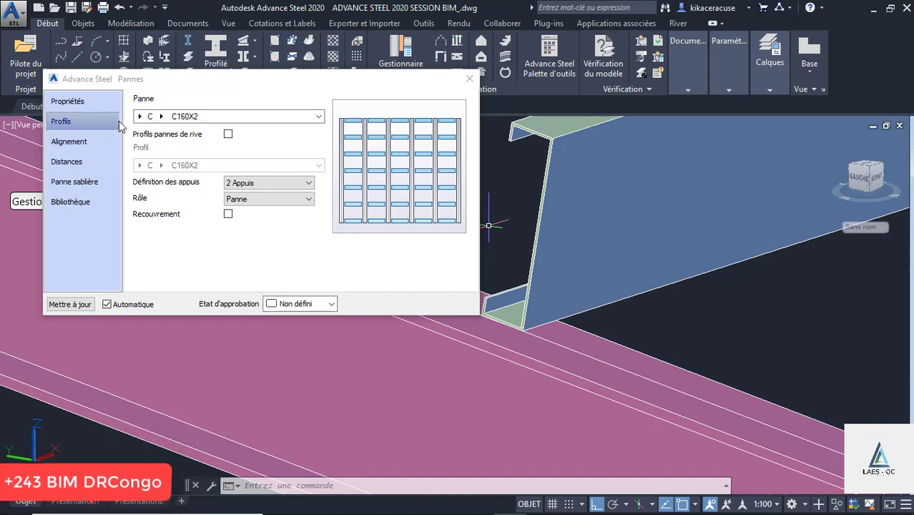
pyautogui.click(87, 163)
pyautogui.click(87, 184)
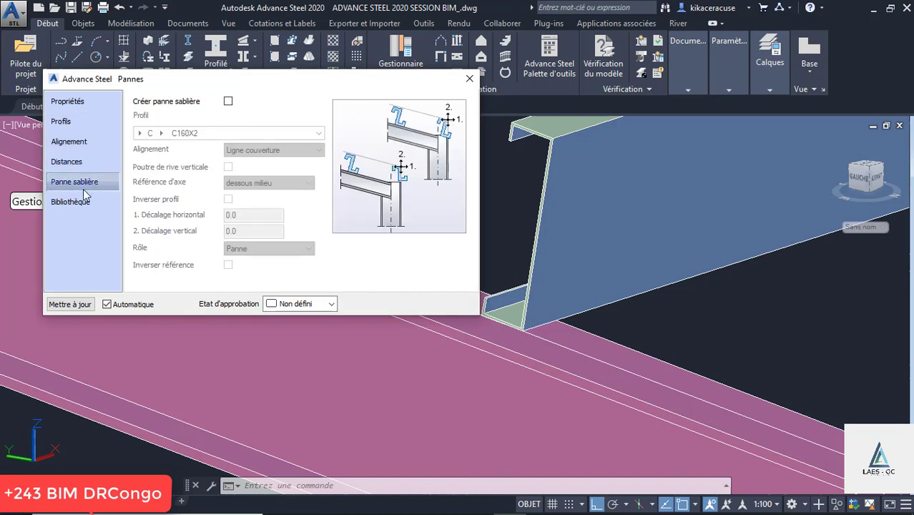
pyautogui.click(81, 200)
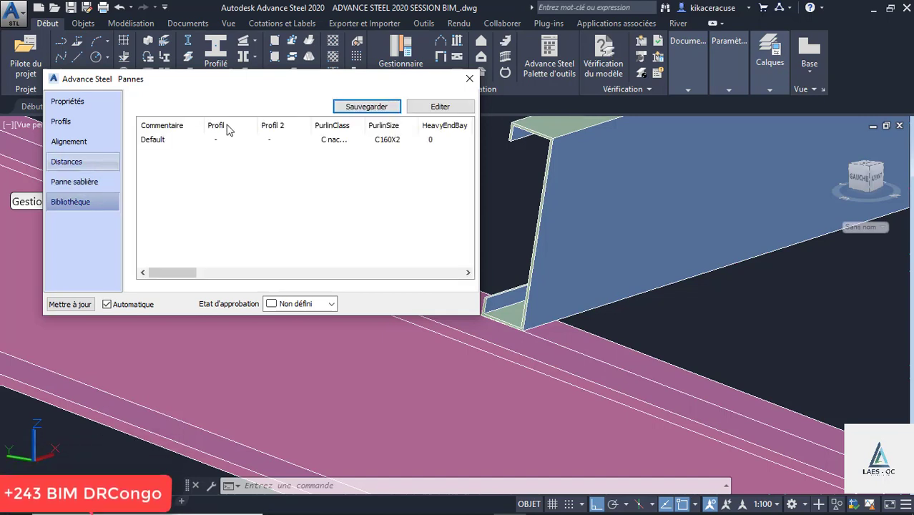
# Close the purlin structure's properties and inspect the layout across the whole roof slope, finishing at a purlin end on the end rafter
pyautogui.click(470, 79)
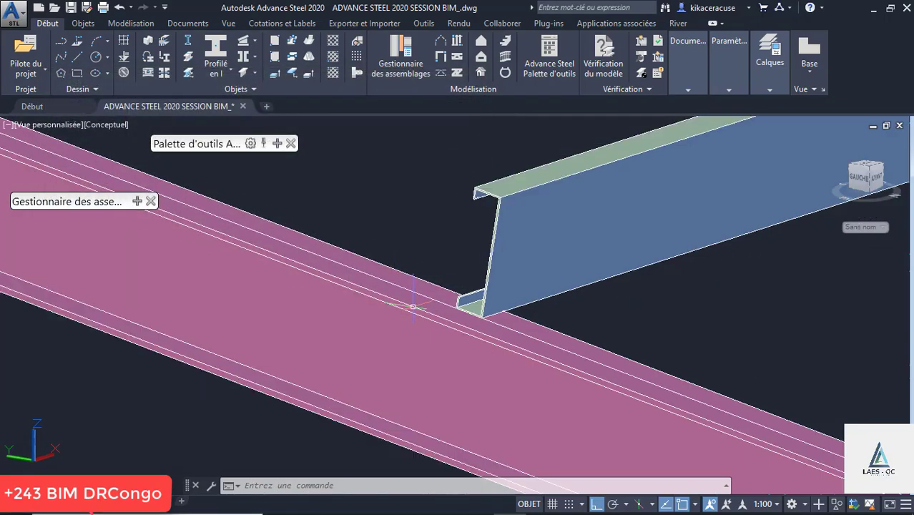
pyautogui.scroll(-5, 413, 306)
pyautogui.scroll(3, 273, 246)
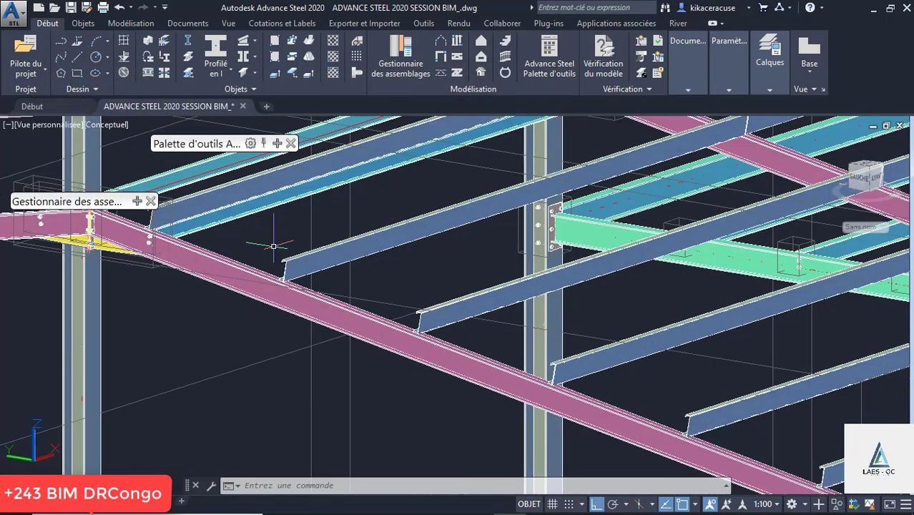
pyautogui.scroll(-5, 458, 301)
pyautogui.scroll(5, 723, 136)
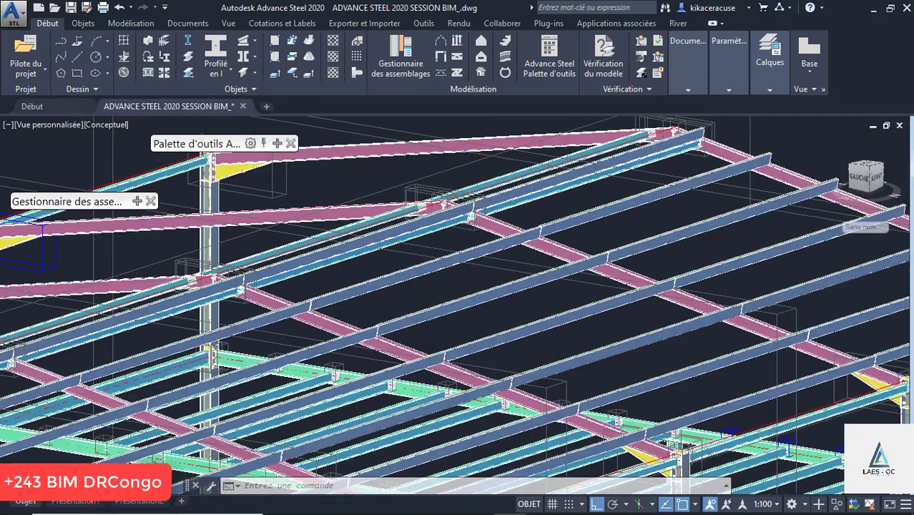
pyautogui.scroll(-5, 724, 135)
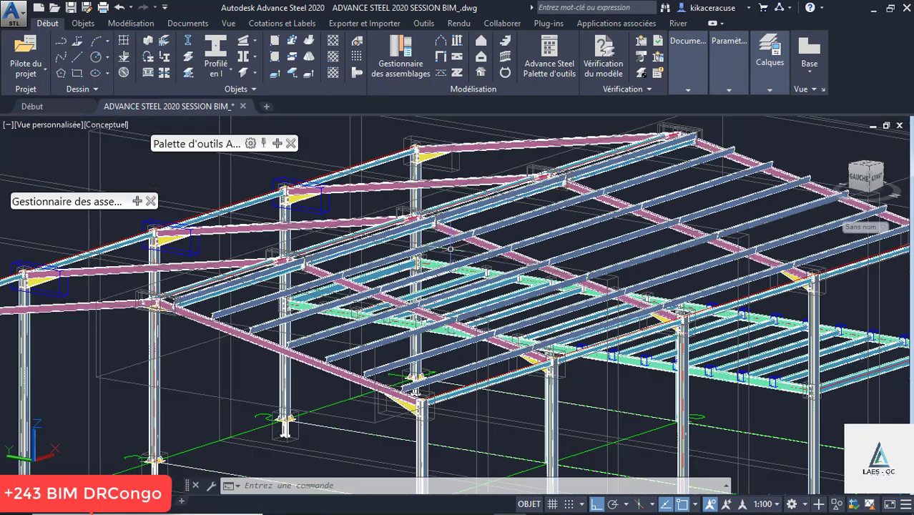
pyautogui.scroll(5, 342, 361)
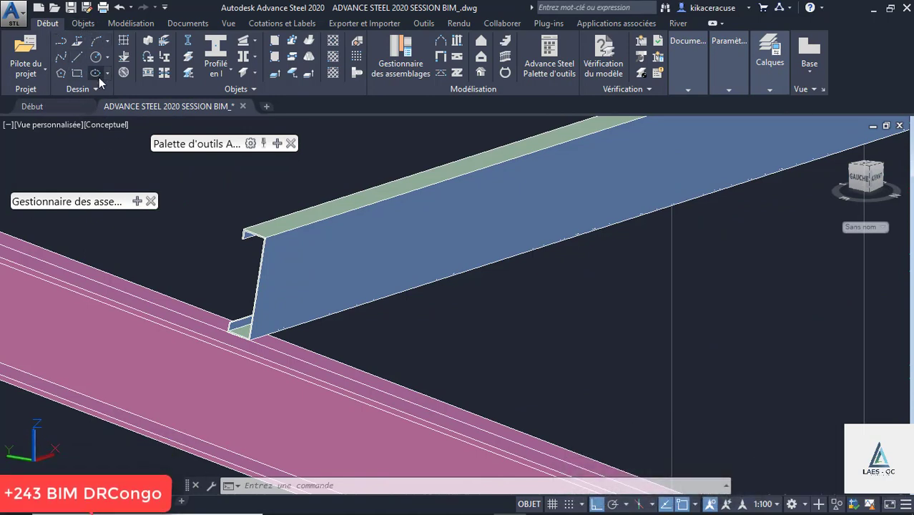
# Move the connection vault clear of the purlin end and show its purlin connections category (Attaches pannes)
pyautogui.moveTo(140, 207)
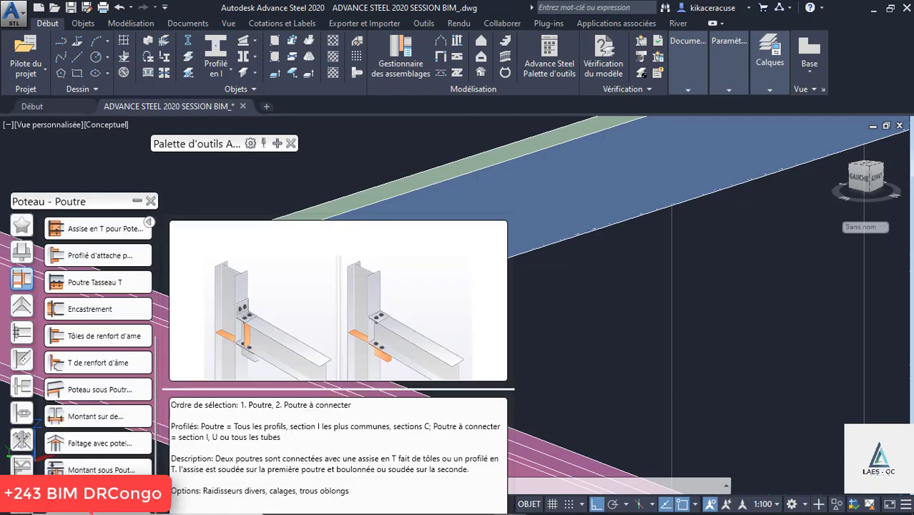
pyautogui.moveTo(95, 202); pyautogui.dragTo(99, 39)
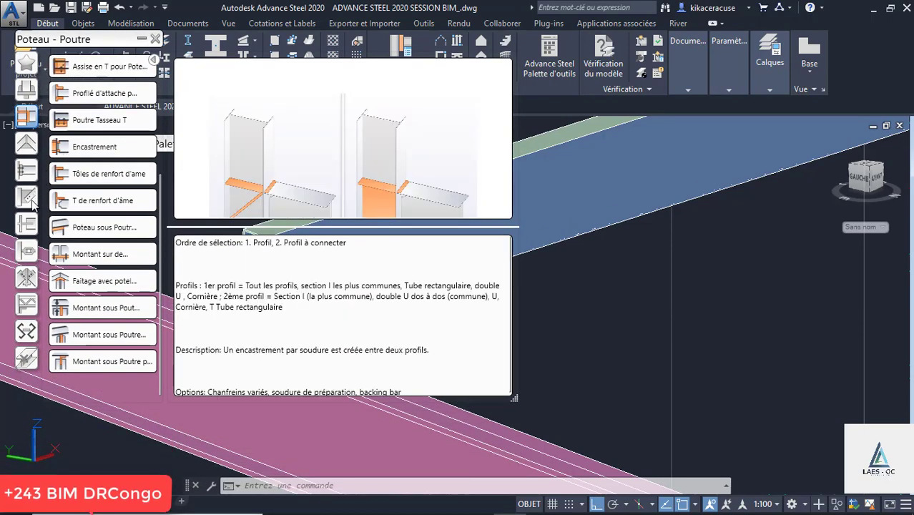
pyautogui.click(26, 279)
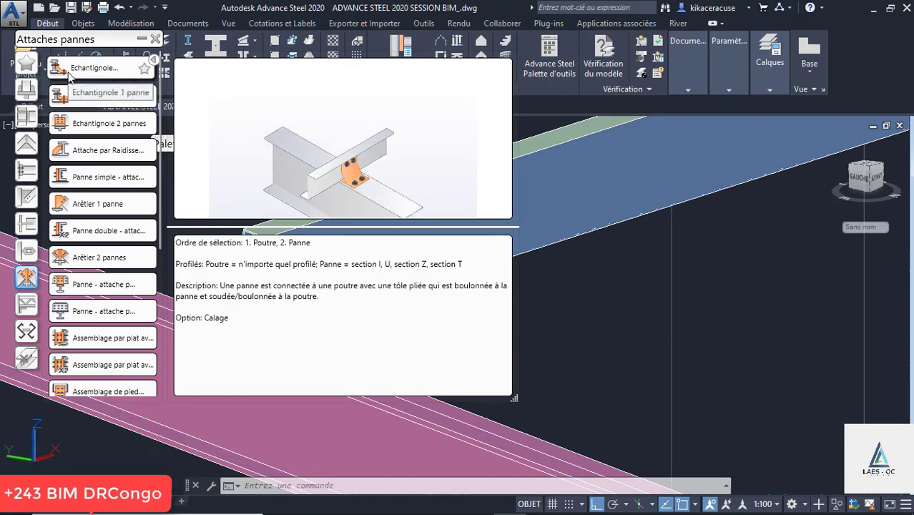
# Create an Echantignole 1 panne connection between the end rafter and the second purlin from the ridge
pyautogui.click(69, 71)
pyautogui.scroll(-3, 658, 253)
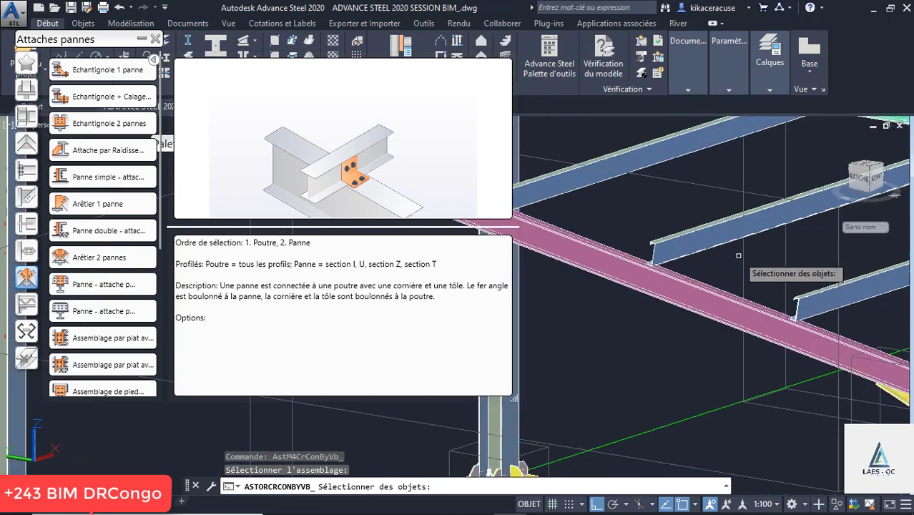
pyautogui.scroll(-2, 724, 296)
pyautogui.scroll(-2, 722, 279)
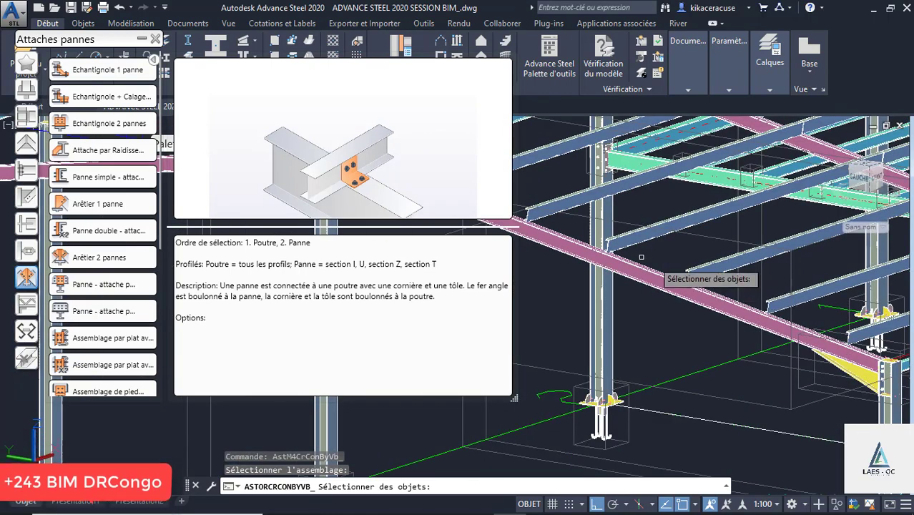
pyautogui.scroll(-2, 698, 268)
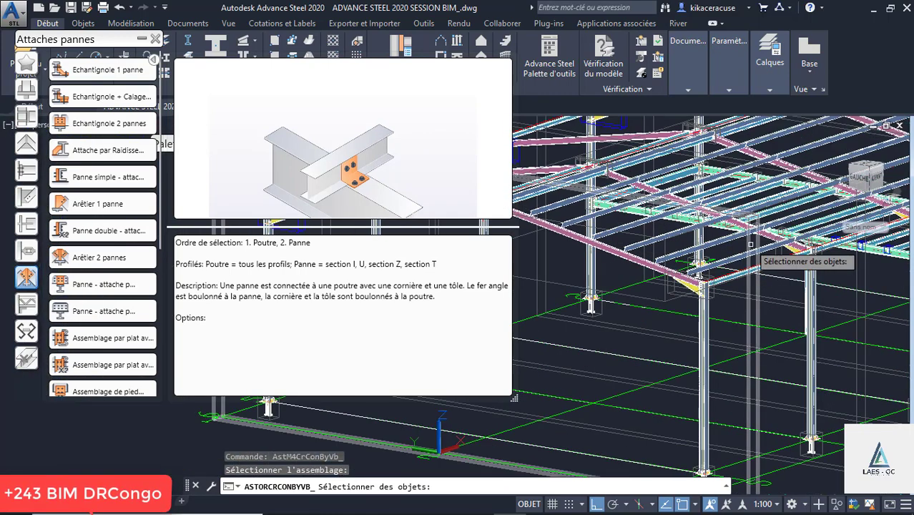
pyautogui.scroll(4, 553, 201)
pyautogui.scroll(5, 553, 201)
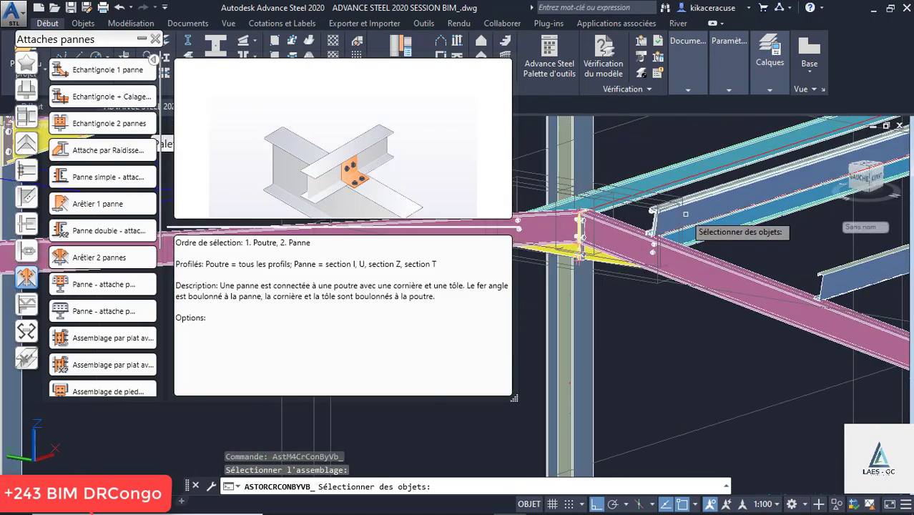
pyautogui.scroll(-3, 603, 271)
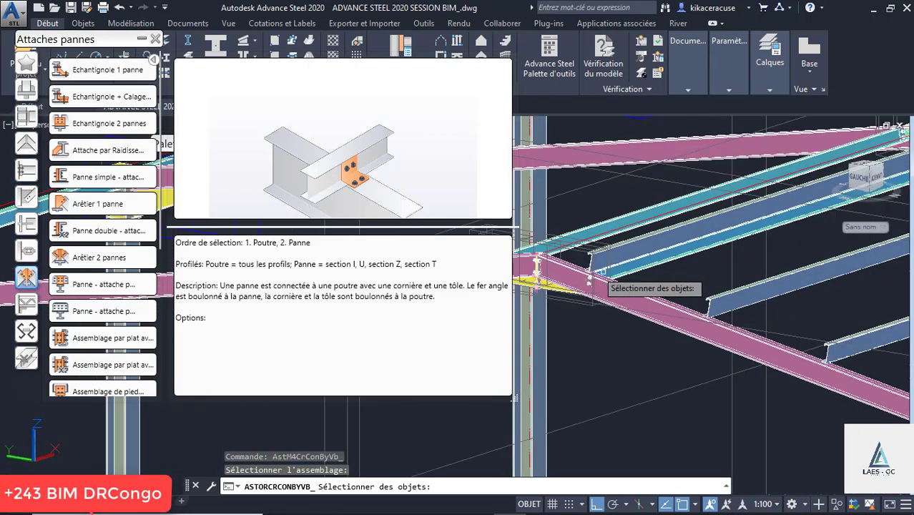
pyautogui.scroll(4, 603, 271)
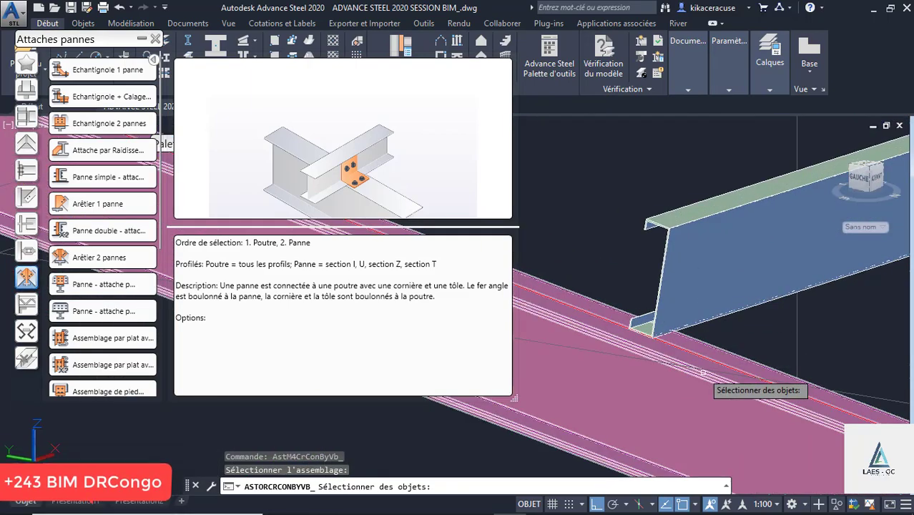
pyautogui.click(669, 268)
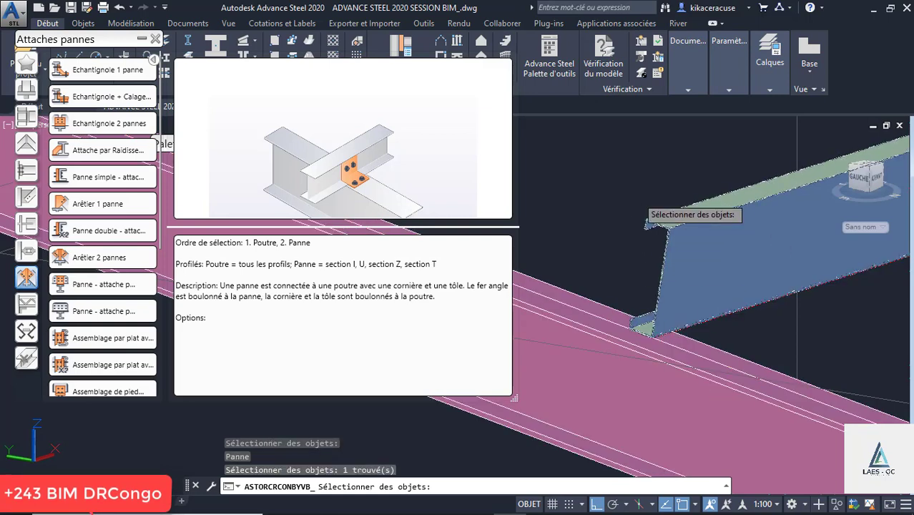
pyautogui.press('Return')
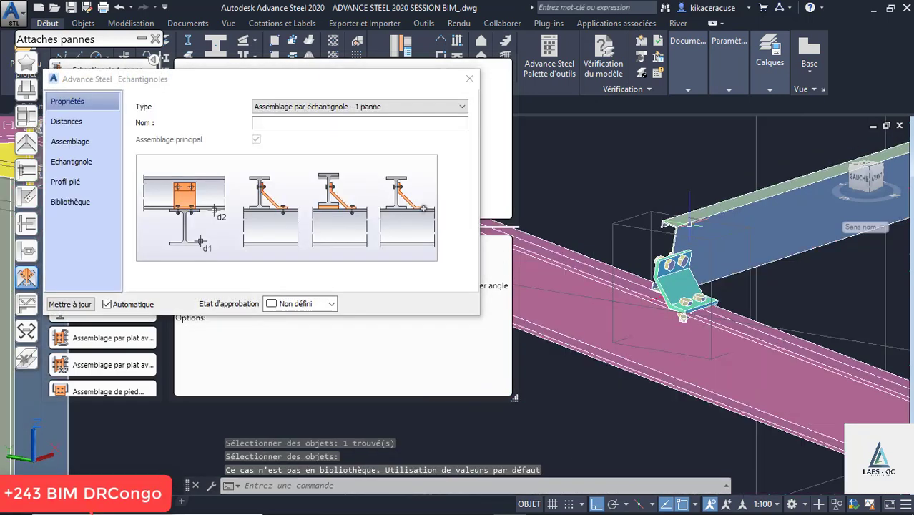
# Examine the cleat and its bolts on the purlin and rafter from several angles
pyautogui.keyDown('shift'); pyautogui.moveTo(690, 222); pyautogui.dragTo(687, 279, button='middle'); pyautogui.keyUp('shift')
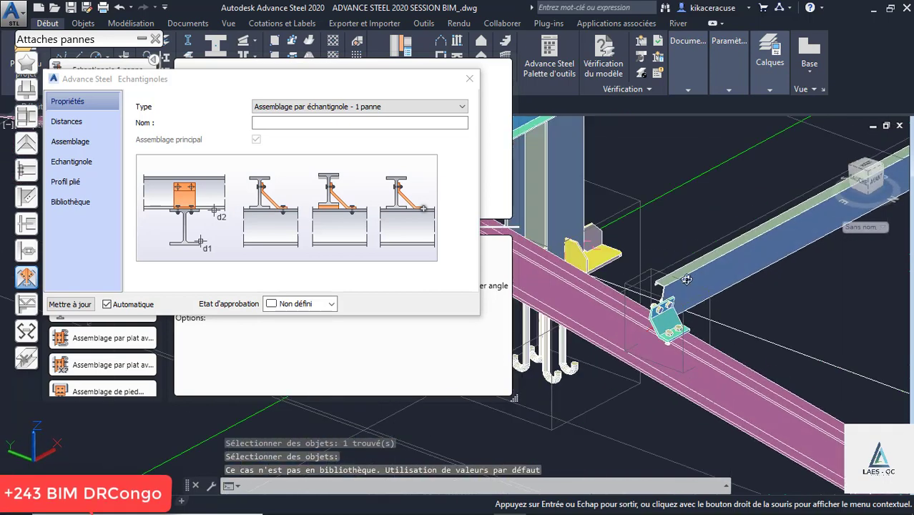
pyautogui.scroll(5, 668, 273)
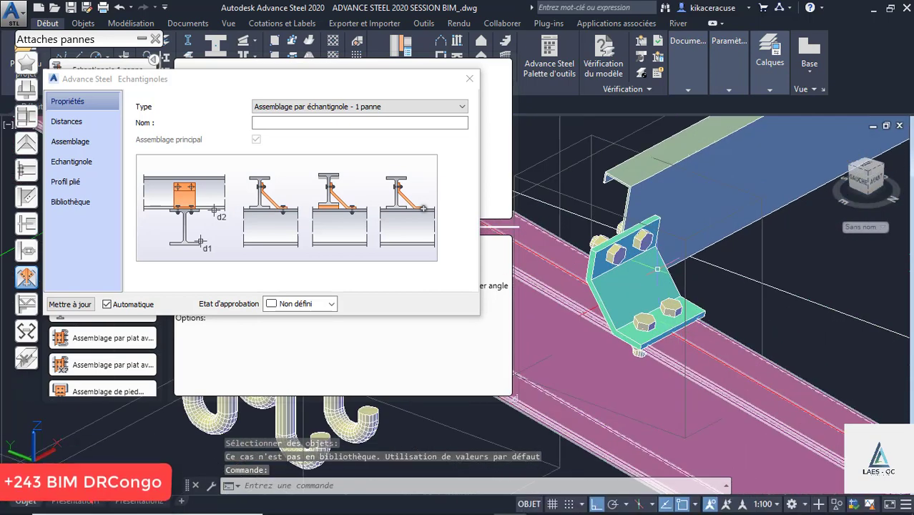
pyautogui.scroll(4, 657, 269)
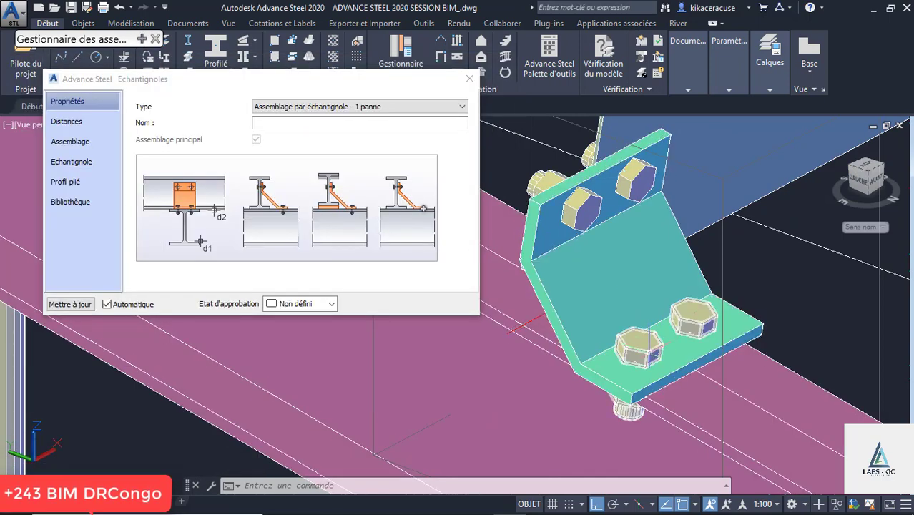
pyautogui.keyDown('shift'); pyautogui.moveTo(671, 329); pyautogui.dragTo(588, 308, button='middle'); pyautogui.keyUp('shift')
pyautogui.scroll(-3, 653, 389)
pyautogui.scroll(1, 644, 303)
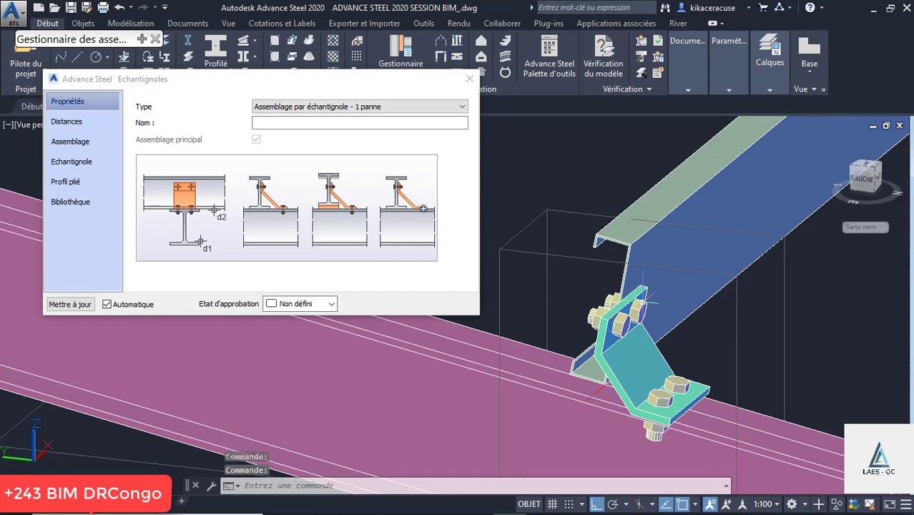
# Try the cleat's assembly type (Type assemblage échantignolle) as soudé and return it to boulonné
pyautogui.click(69, 141)
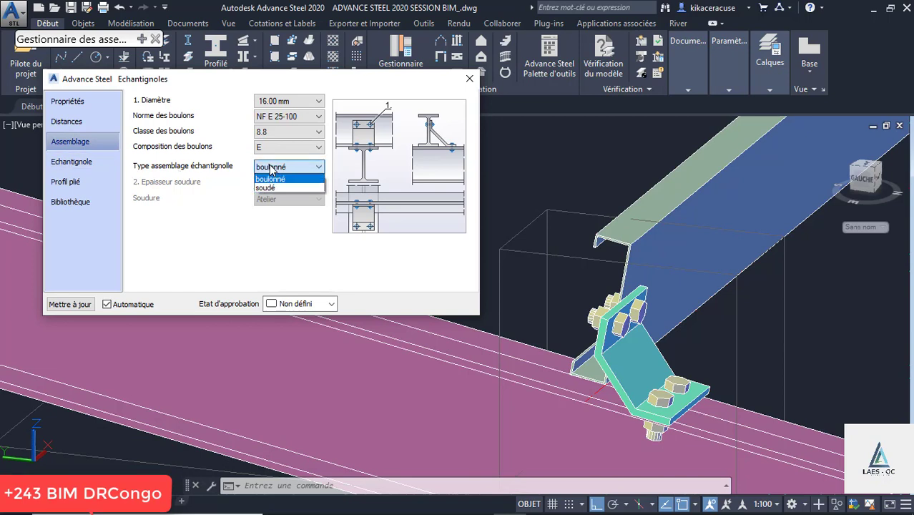
pyautogui.click(276, 187)
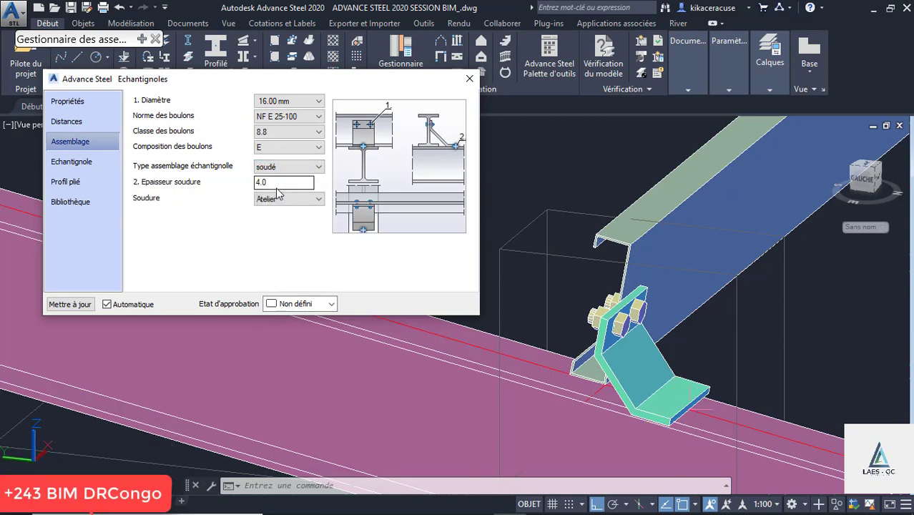
pyautogui.click(278, 180)
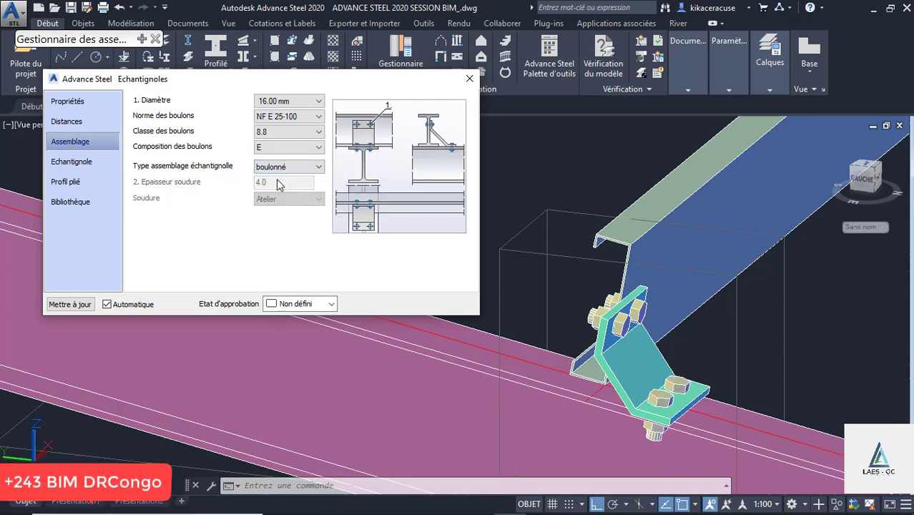
# Try the cleat profiles PSF6 and PSF8 on the connection and return to PSF7
pyautogui.click(89, 164)
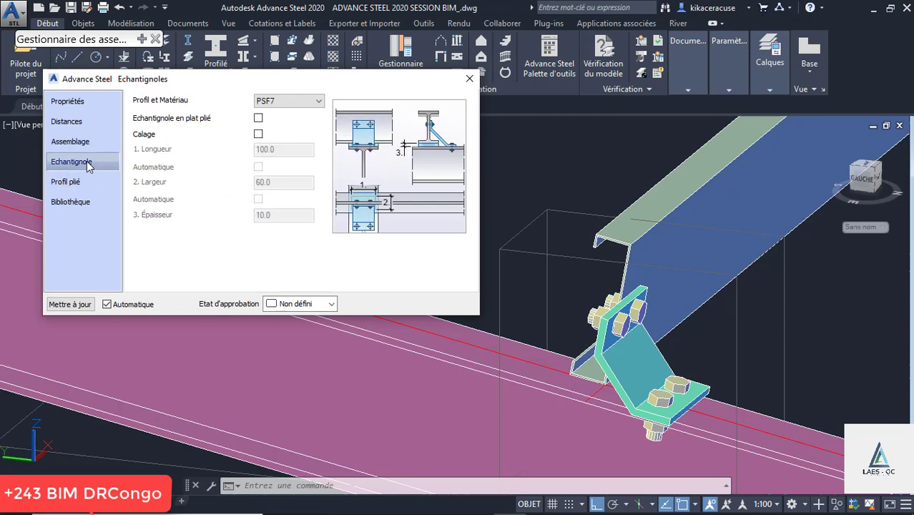
pyautogui.click(281, 104)
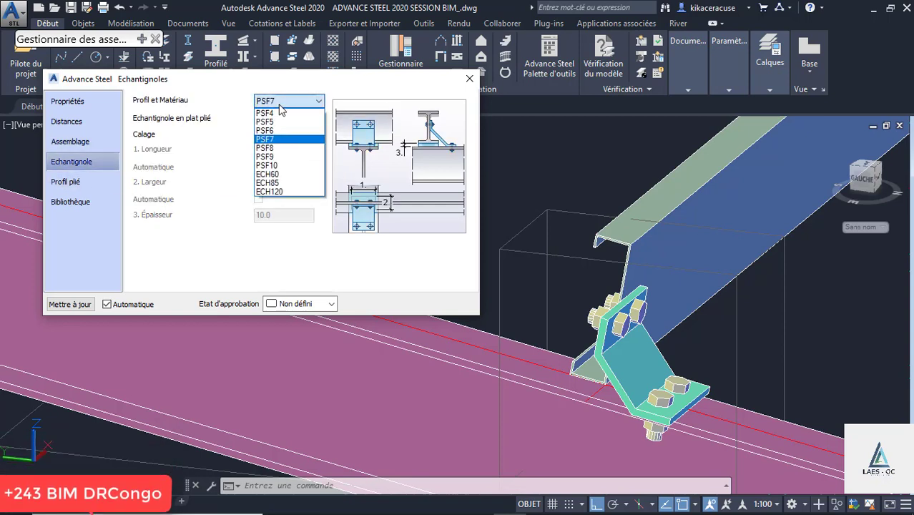
pyautogui.click(278, 131)
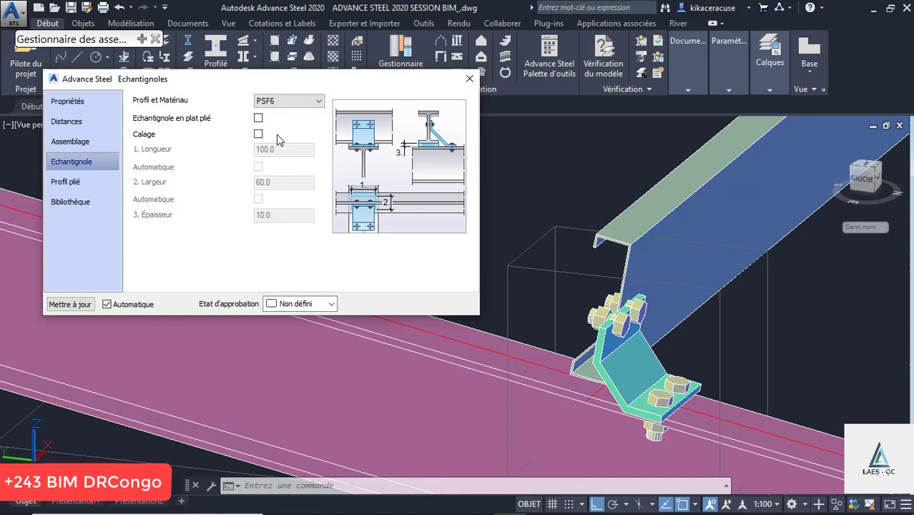
pyautogui.click(299, 101)
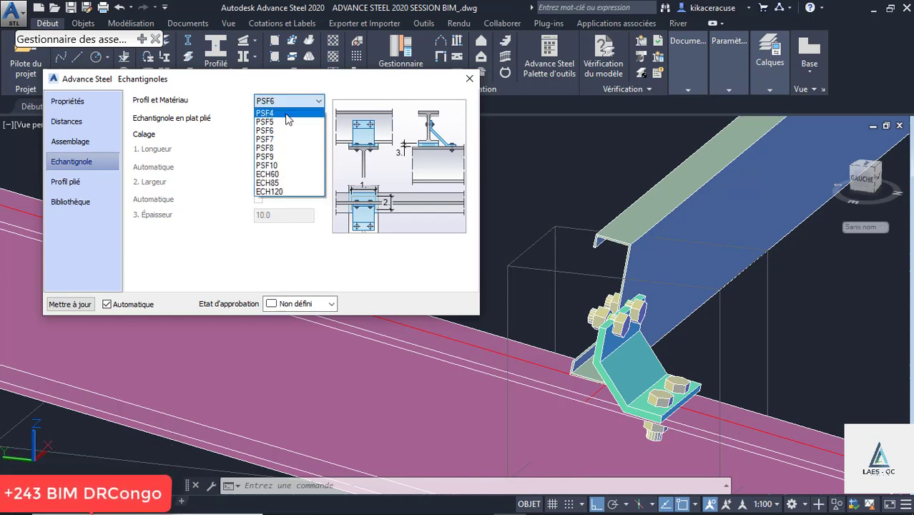
pyautogui.click(274, 148)
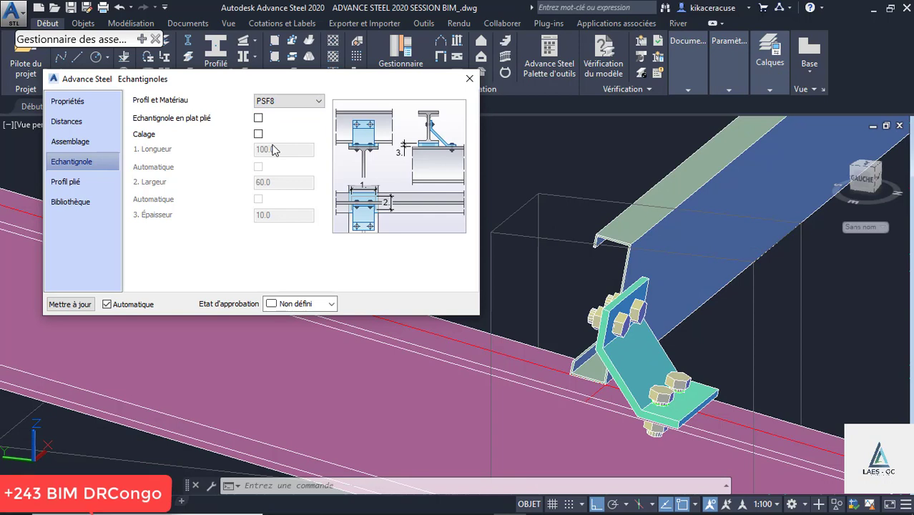
pyautogui.click(296, 103)
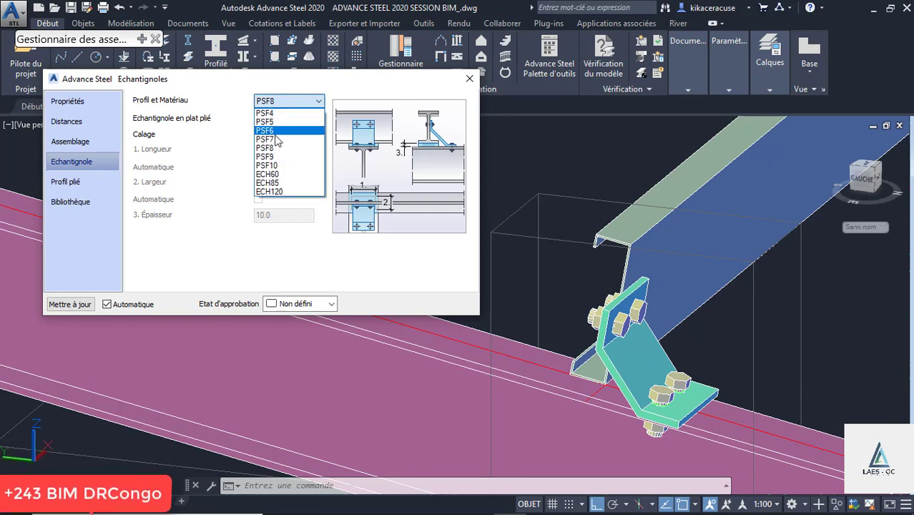
pyautogui.click(276, 140)
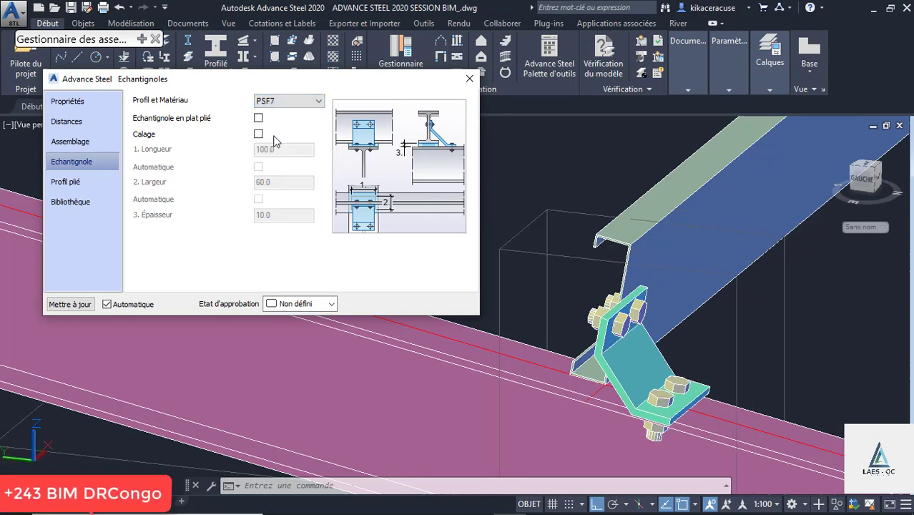
# Compare the cleat again with profiles PSF8 and PSF6, restore PSF7, and check its fit against the purlin web
pyautogui.click(292, 100)
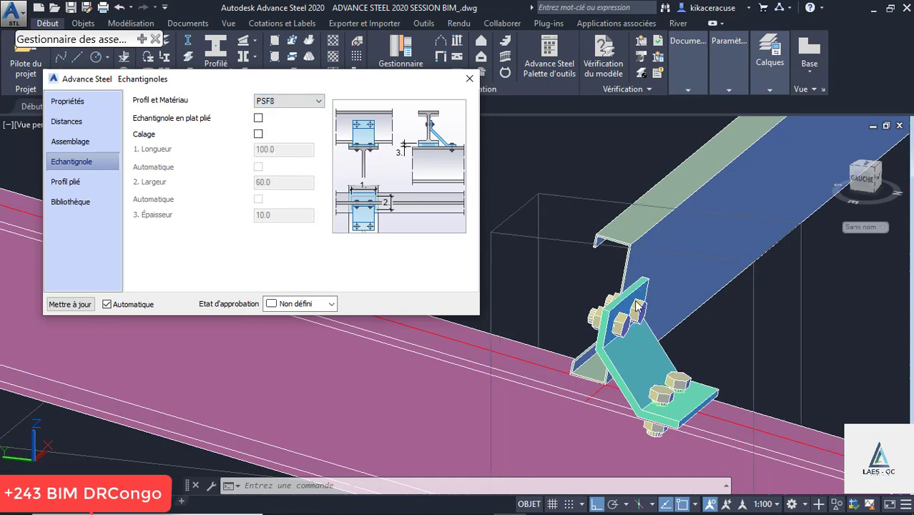
pyautogui.click(286, 102)
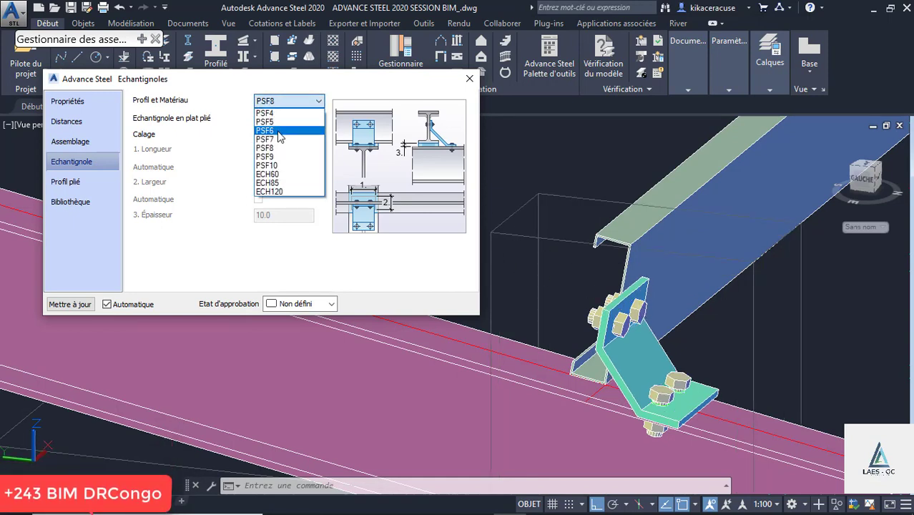
pyautogui.click(276, 134)
pyautogui.click(289, 100)
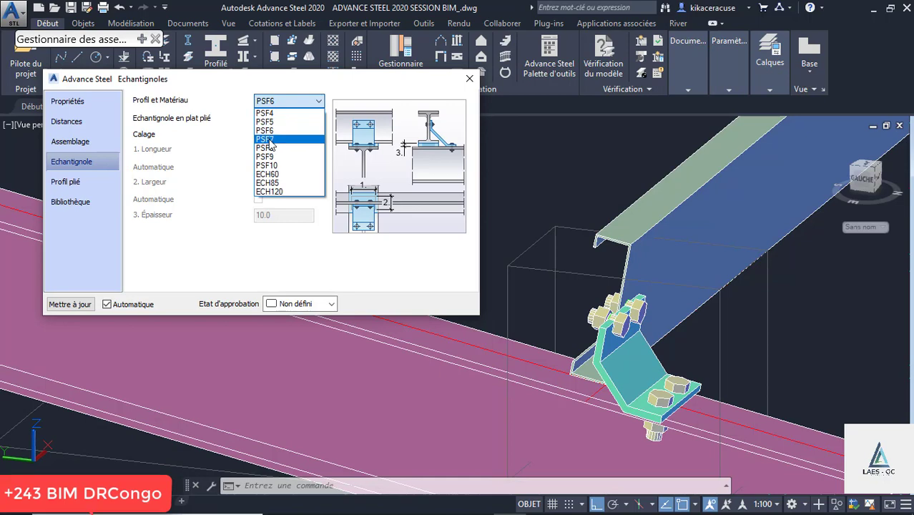
pyautogui.click(270, 139)
pyautogui.scroll(3, 665, 358)
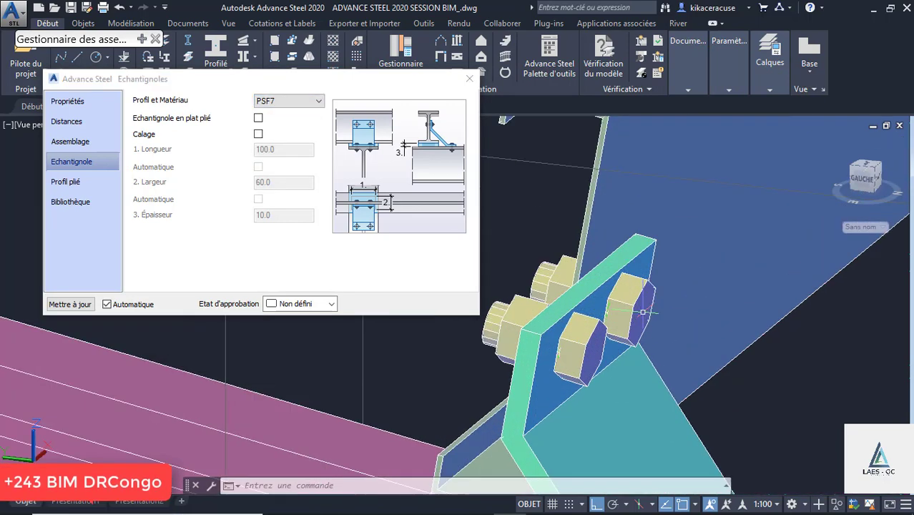
pyautogui.scroll(-3, 627, 285)
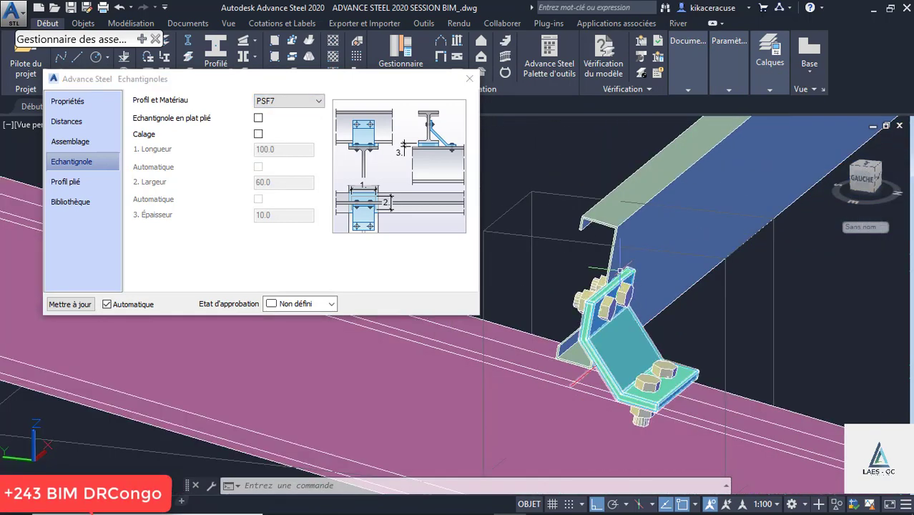
# Close the cleat's properties and open the properties of the Pannes structure on the roof slope
pyautogui.click(465, 80)
pyautogui.scroll(-5, 493, 279)
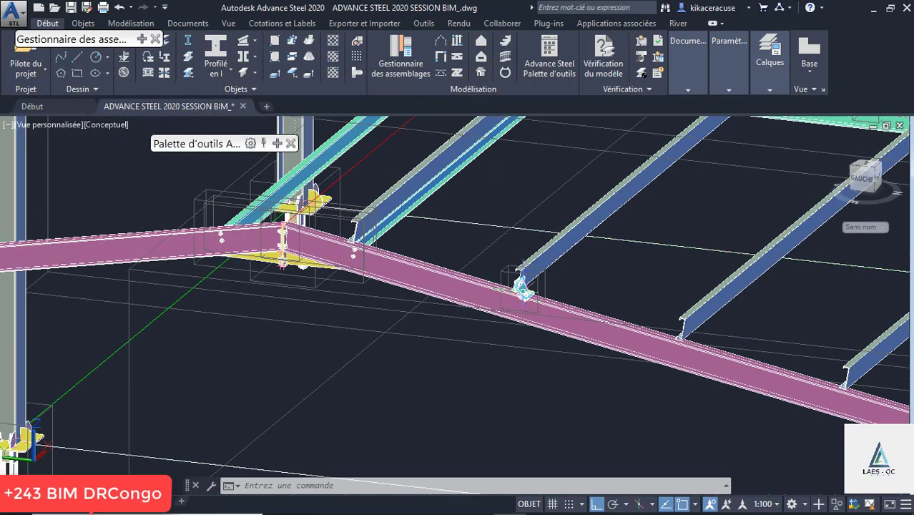
pyautogui.scroll(3, 522, 288)
pyautogui.scroll(-10, 506, 314)
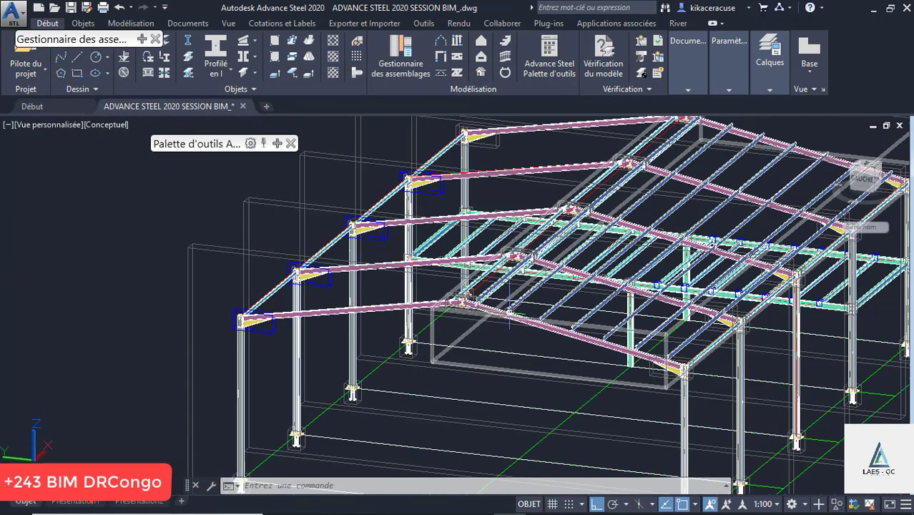
pyautogui.scroll(4, 633, 226)
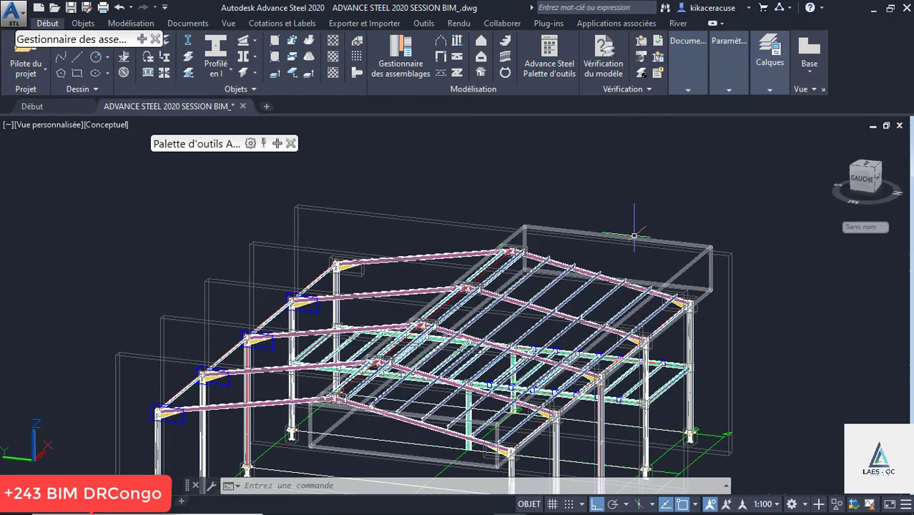
pyautogui.click(633, 228)
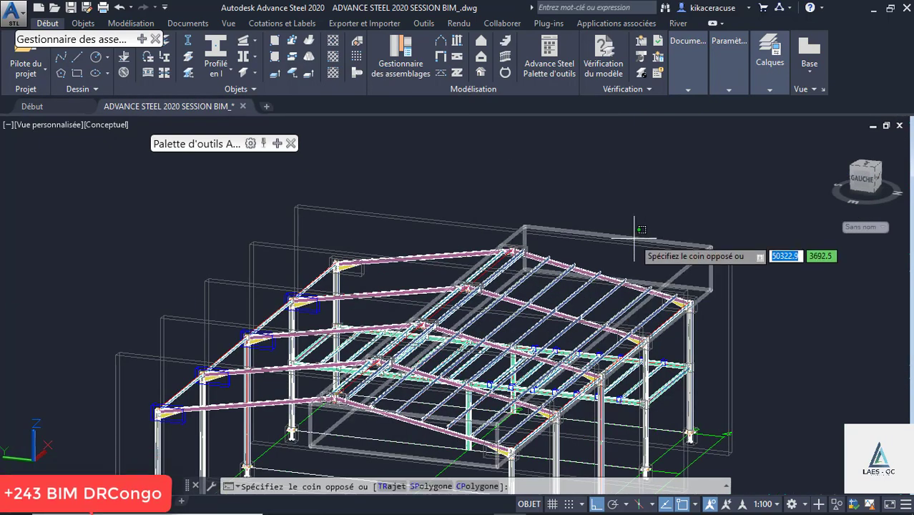
pyautogui.click(634, 234)
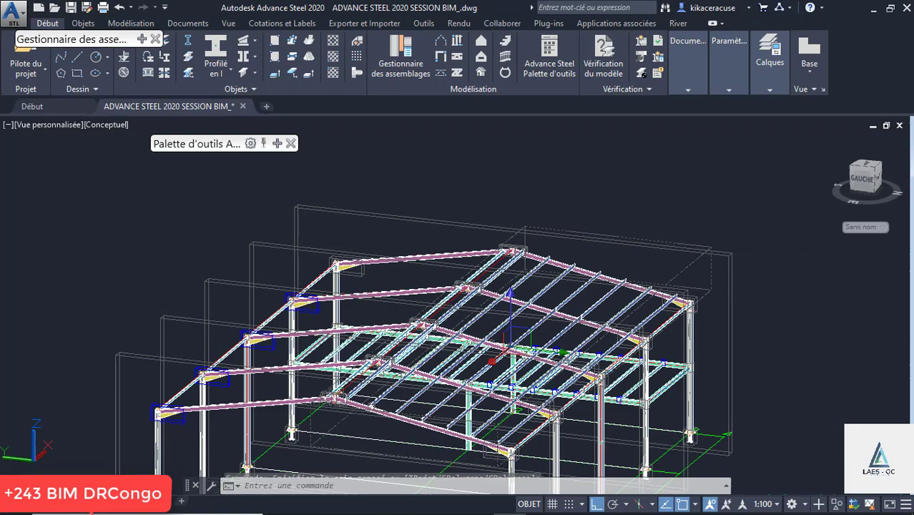
pyautogui.doubleClick(632, 236)
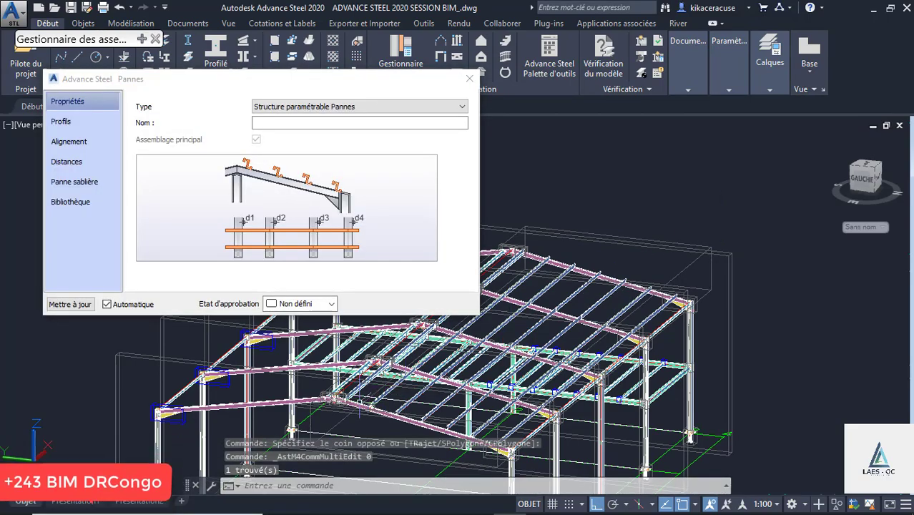
# Set the purlin overhangs beyond the first and last supports (Débord 1er support, Débord sur dernier support) to 500 each
pyautogui.scroll(6, 520, 330)
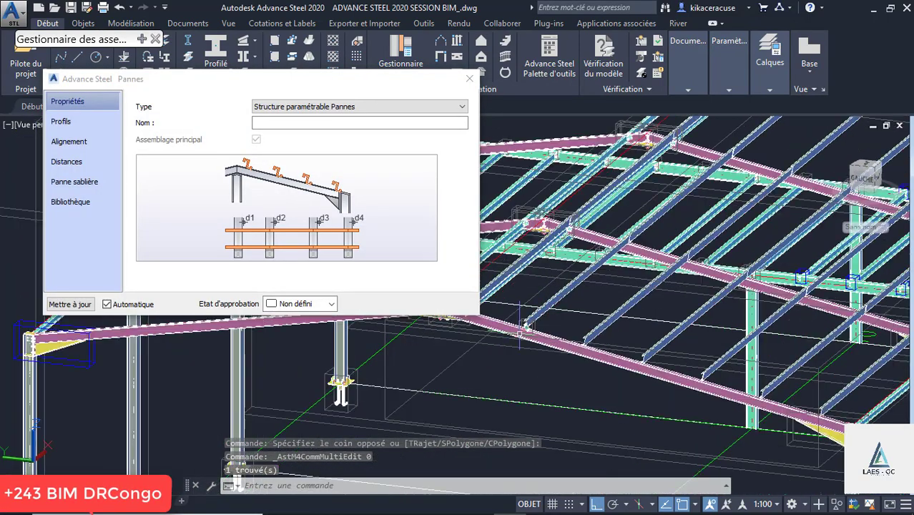
pyautogui.scroll(5, 520, 331)
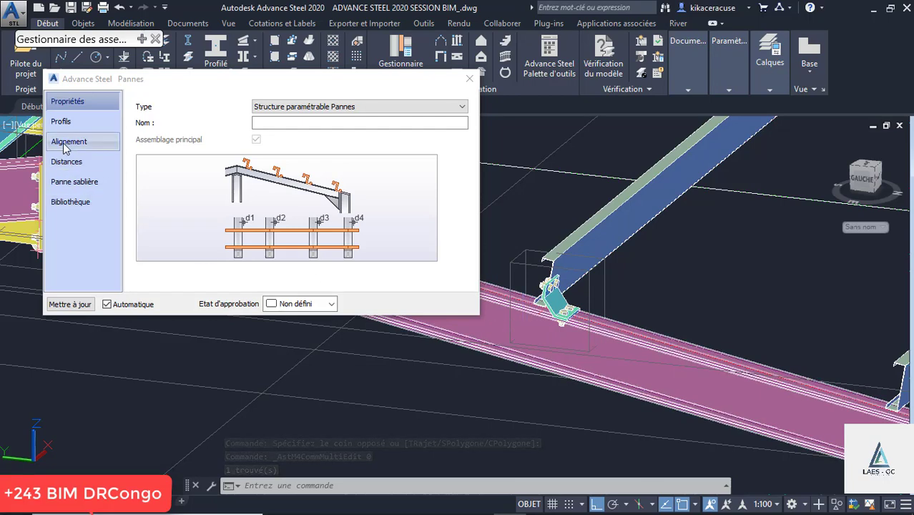
pyautogui.click(66, 142)
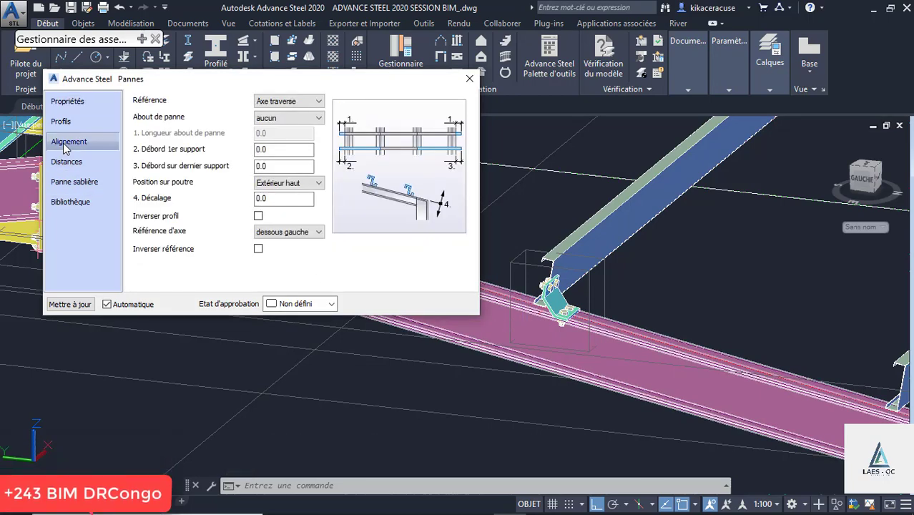
pyautogui.click(66, 162)
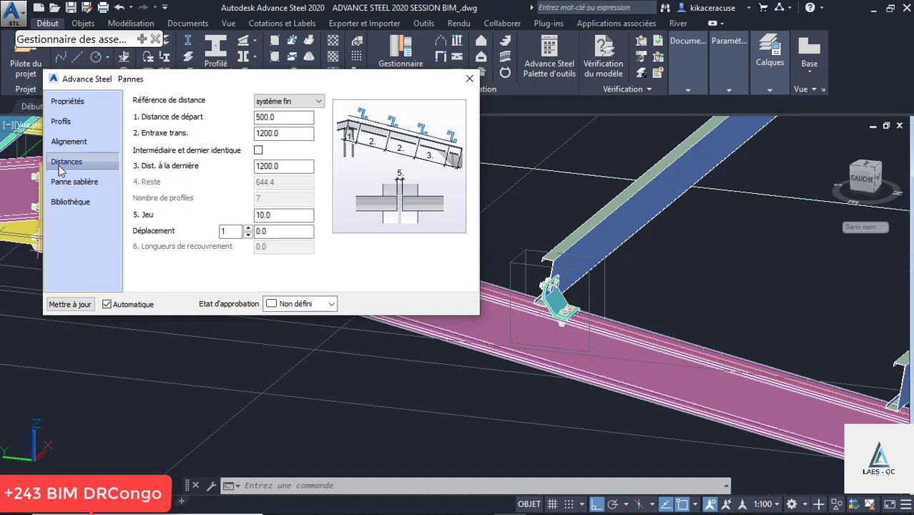
pyautogui.click(66, 183)
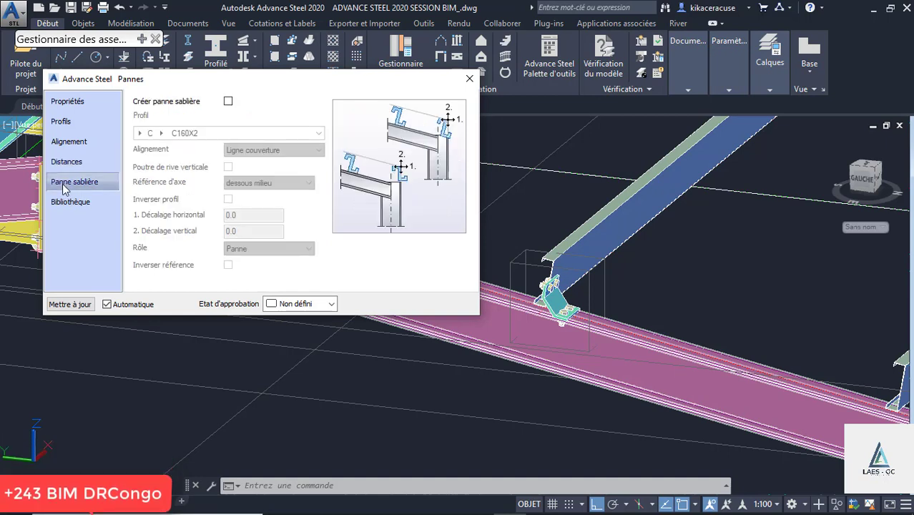
pyautogui.click(62, 143)
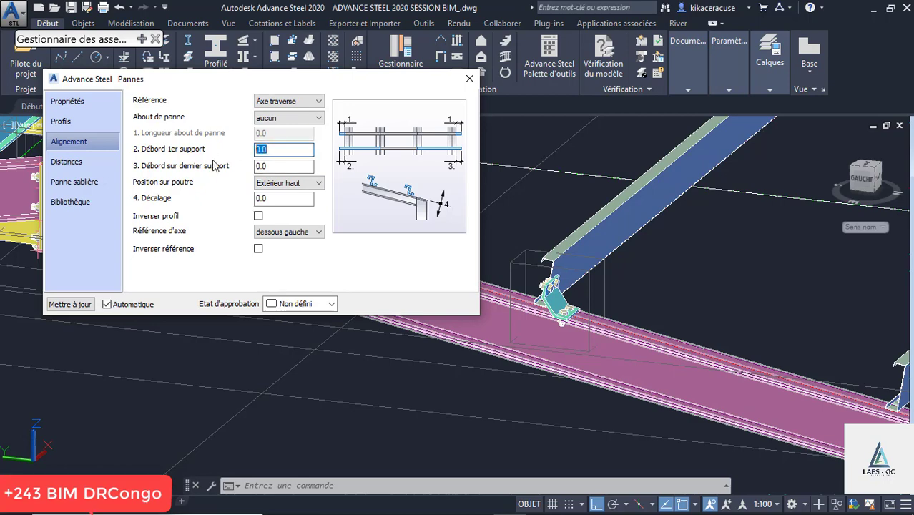
pyautogui.write('500')
pyautogui.press('Tab')
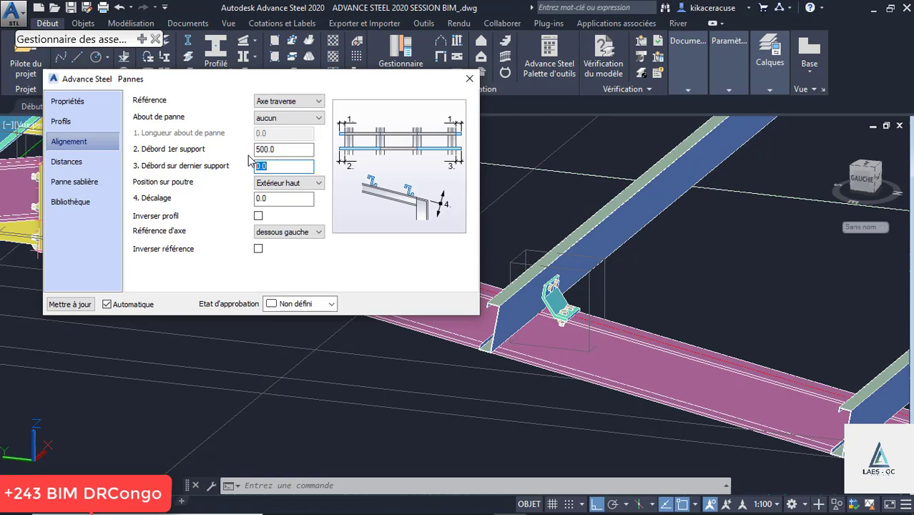
pyautogui.write('500')
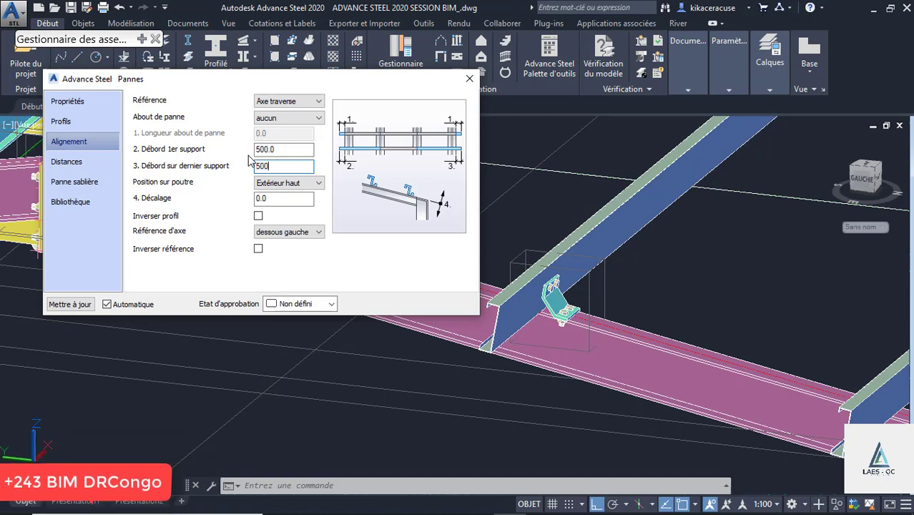
pyautogui.click(289, 150)
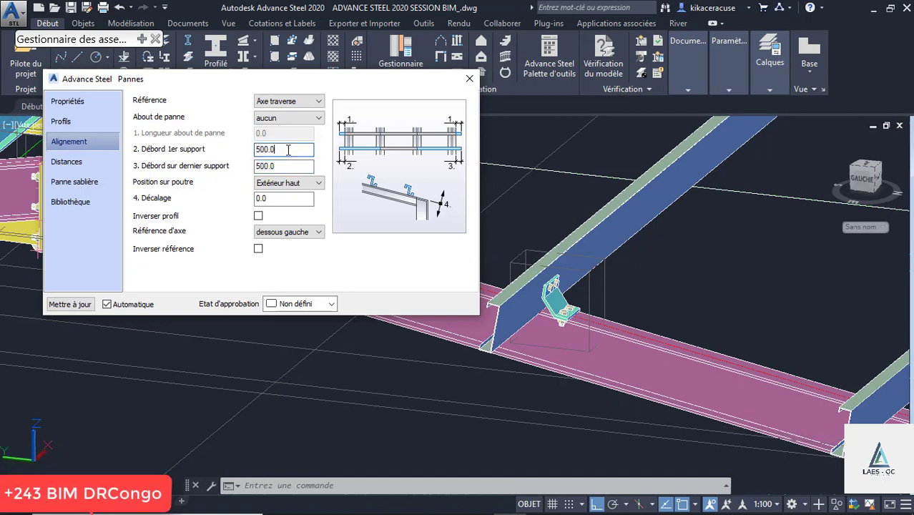
# Check the purlin overhangs at both end rafters and close the Pannes properties
pyautogui.scroll(-3, 479, 390)
pyautogui.scroll(-5, 479, 390)
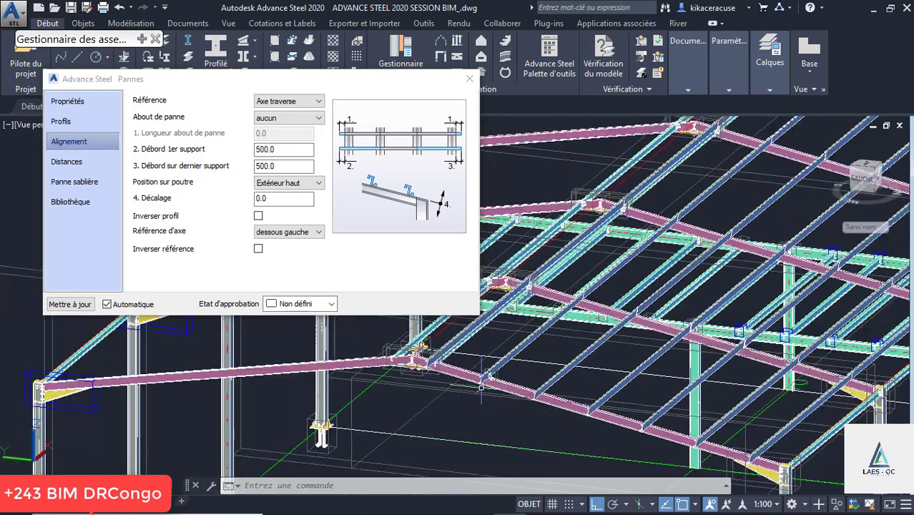
pyautogui.scroll(10, 686, 276)
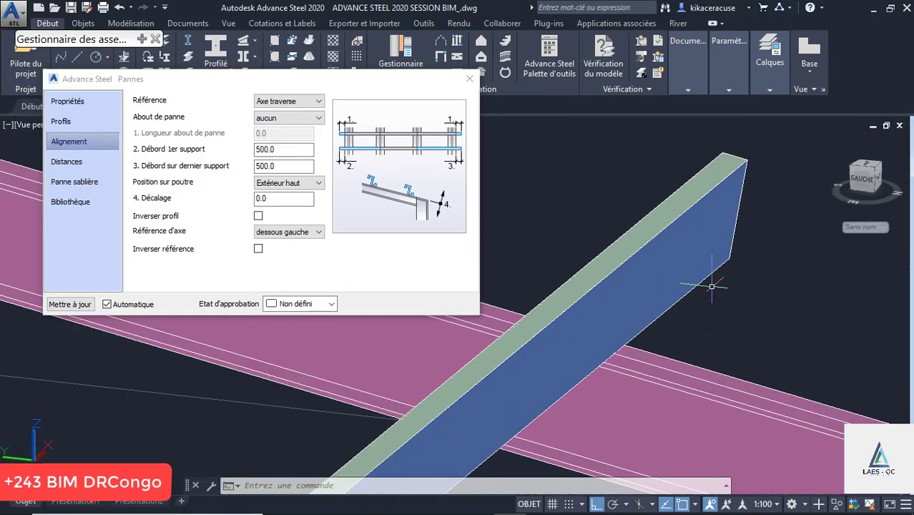
pyautogui.scroll(-8, 705, 304)
pyautogui.scroll(10, 465, 340)
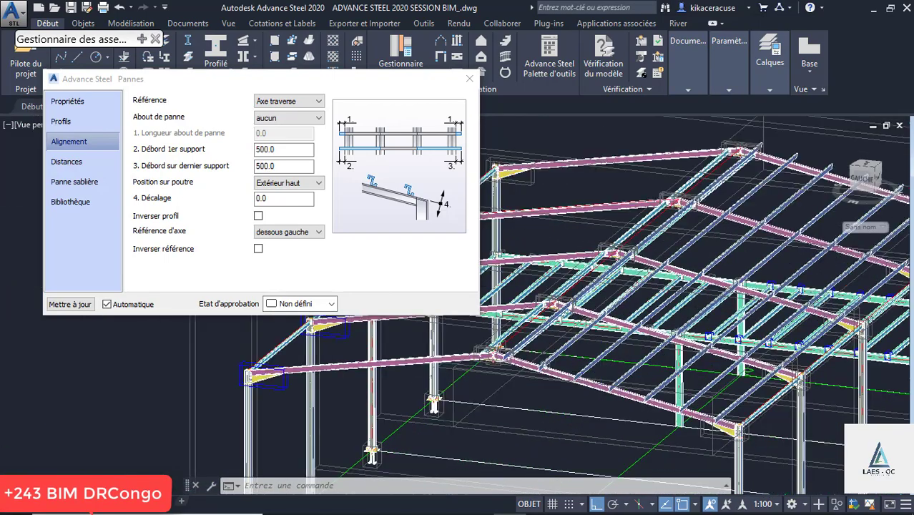
pyautogui.scroll(6, 462, 336)
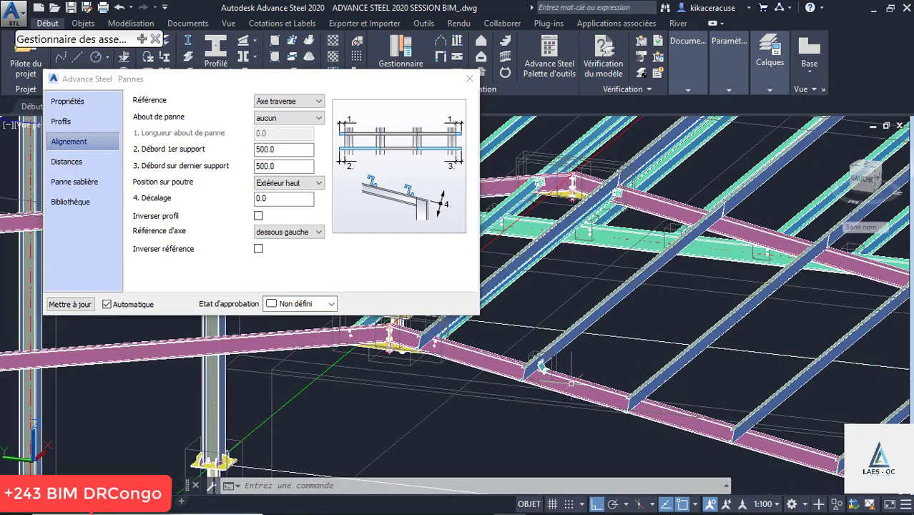
pyautogui.click(467, 79)
# Start the multiple connection transfer (ASTORTRANSFERCONSMULTI) with the existing purlin cleat connection as the reference
pyautogui.scroll(-6, 449, 229)
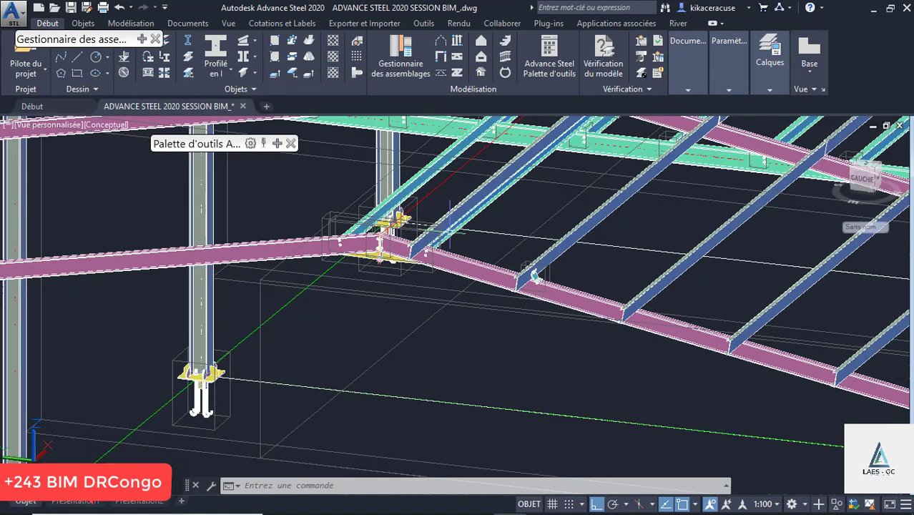
pyautogui.scroll(4, 449, 229)
pyautogui.scroll(3, 683, 321)
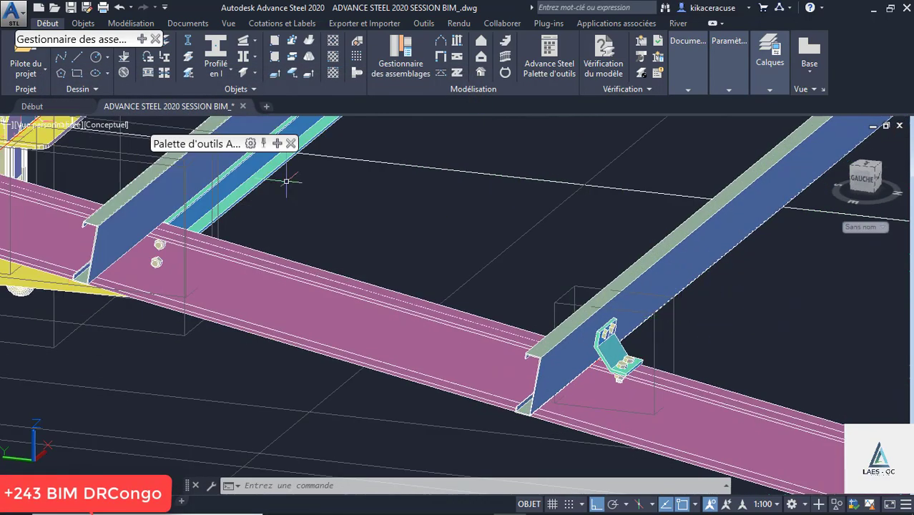
pyautogui.moveTo(274, 147)
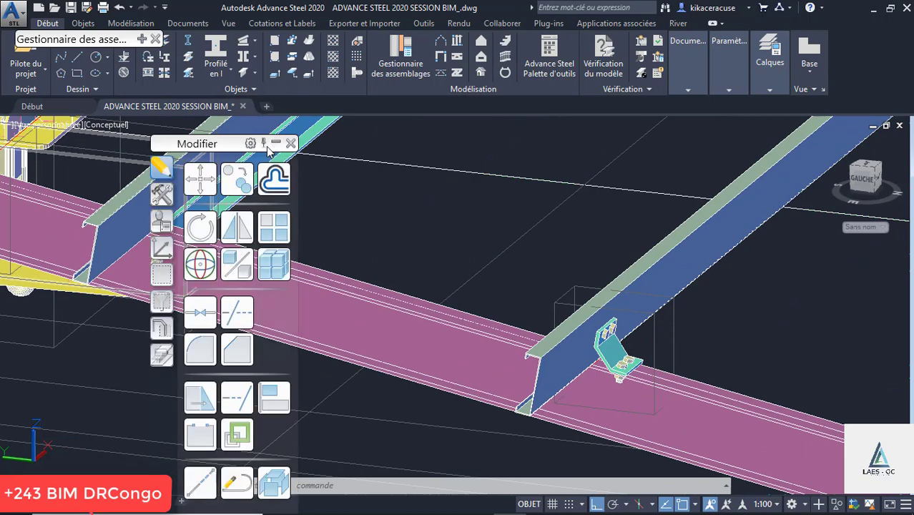
pyautogui.click(162, 194)
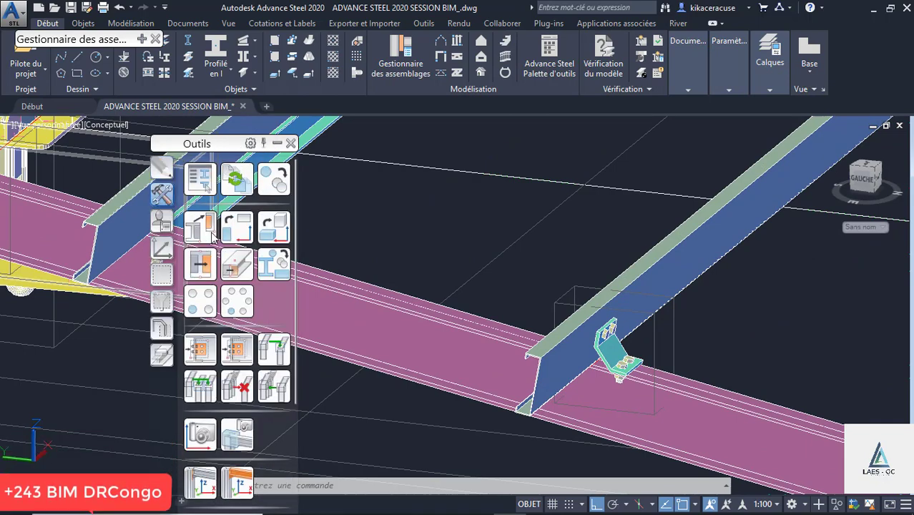
pyautogui.click(236, 358)
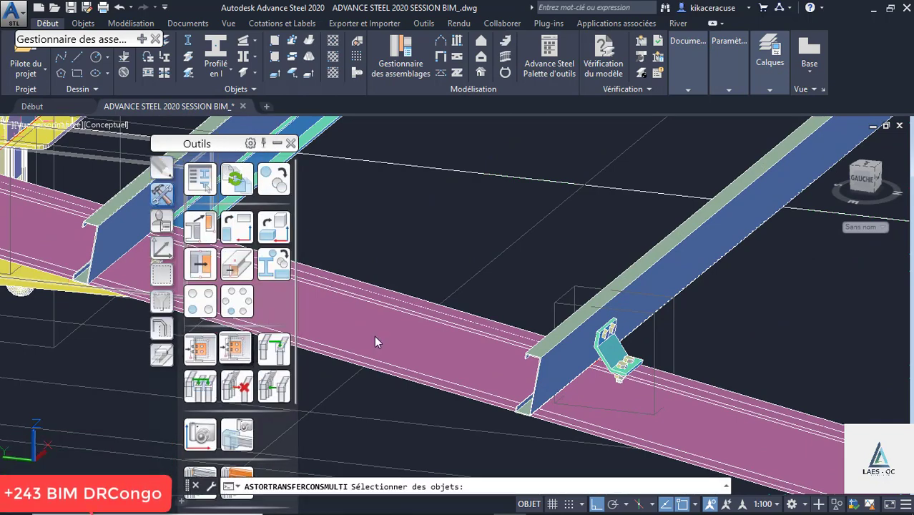
pyautogui.click(575, 293)
pyautogui.press('Return')
# Choose the front and rear end rafters on the purlin slope as the first set of beams matching the reference connection
pyautogui.scroll(-3, 635, 242)
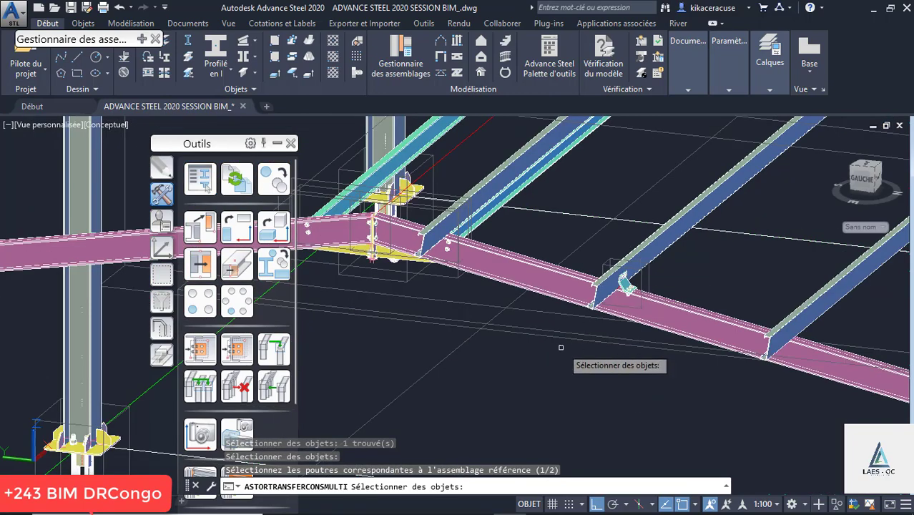
pyautogui.scroll(-3, 553, 349)
pyautogui.click(628, 339)
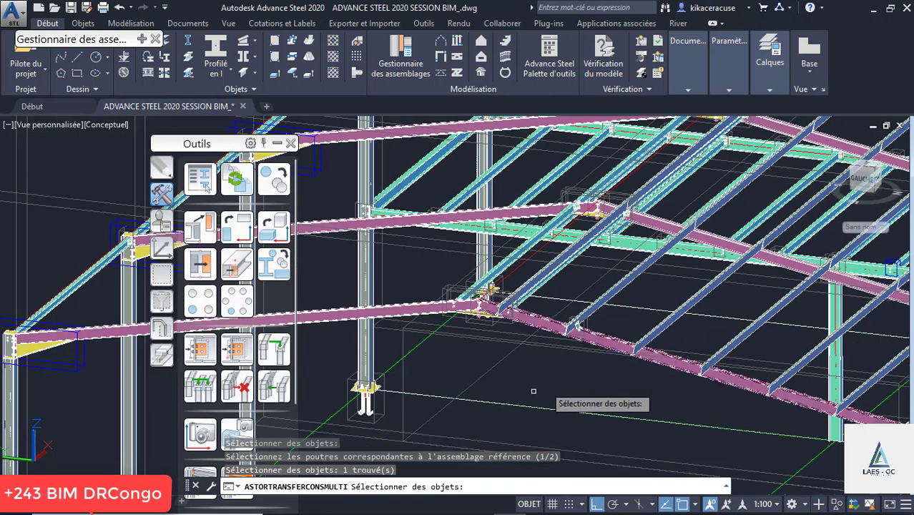
pyautogui.scroll(-5, 526, 394)
pyautogui.scroll(5, 769, 236)
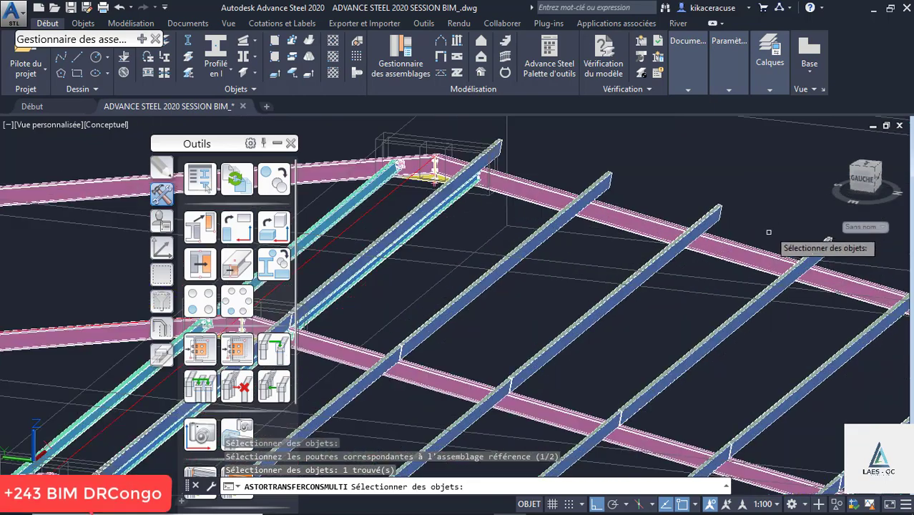
pyautogui.click(755, 237)
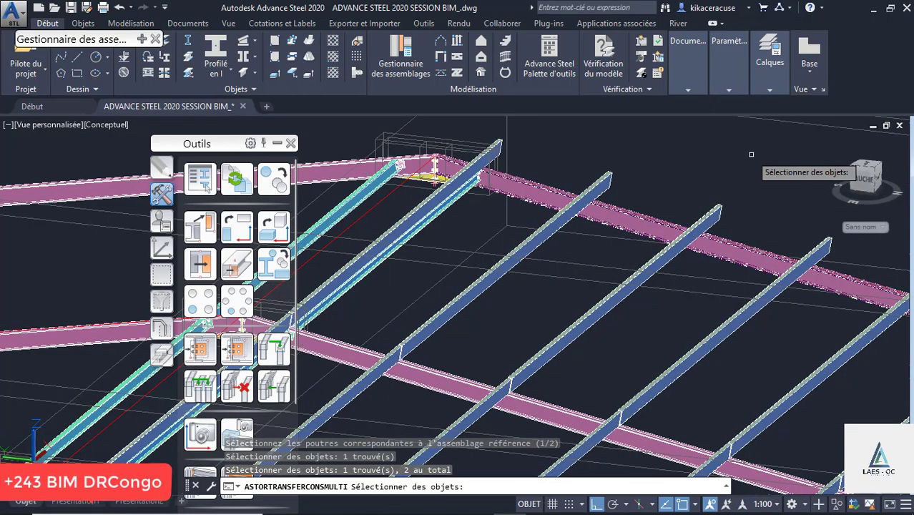
pyautogui.press('Return')
# Confirm the rafter set and choose the seven purlins crossing the rear end rafter as the second set of beams matching the reference connection
pyautogui.scroll(-4, 709, 156)
pyautogui.scroll(5, 630, 153)
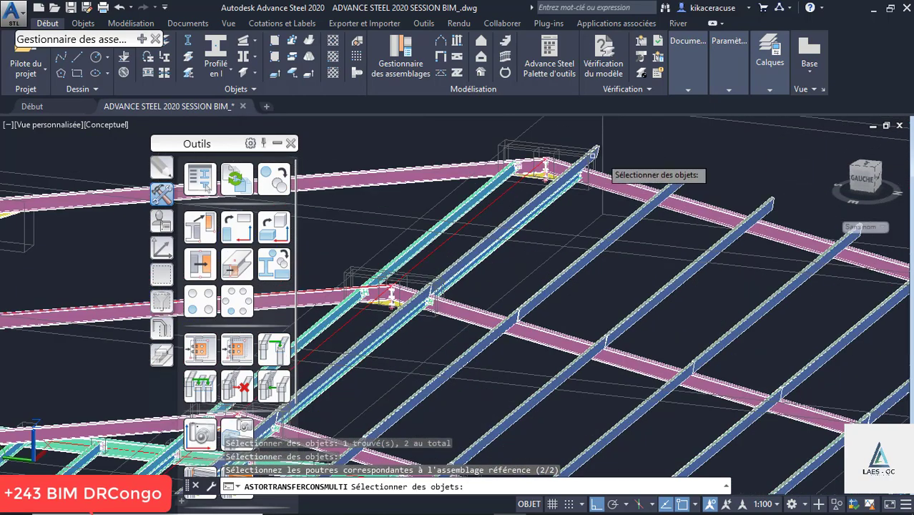
pyautogui.click(586, 150)
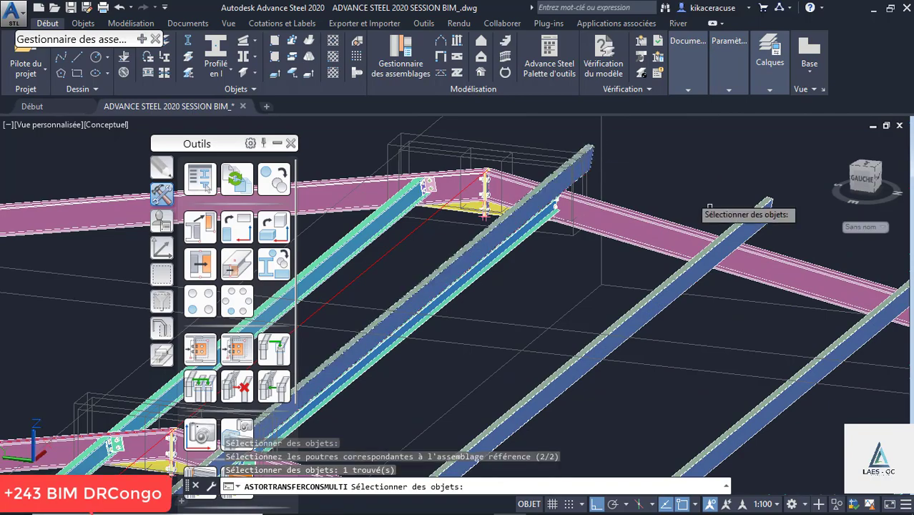
pyautogui.click(731, 222)
pyautogui.scroll(-3, 708, 217)
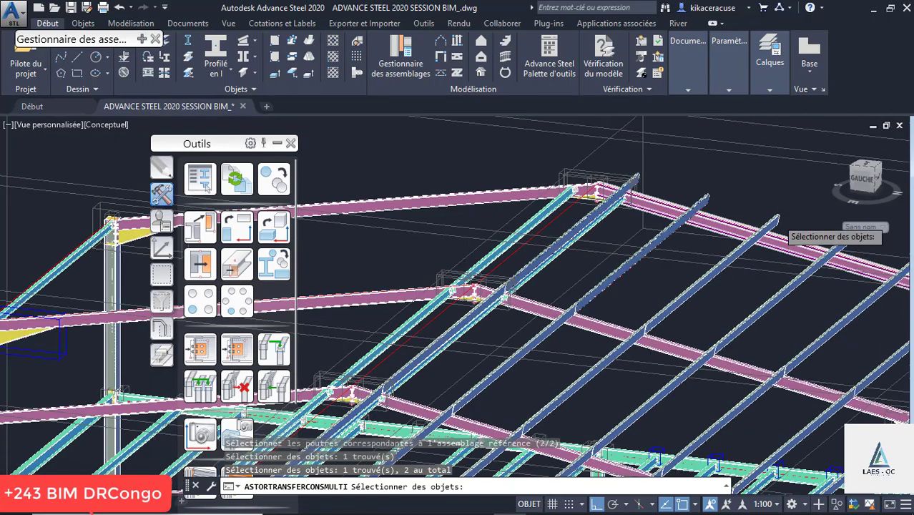
pyautogui.scroll(5, 779, 226)
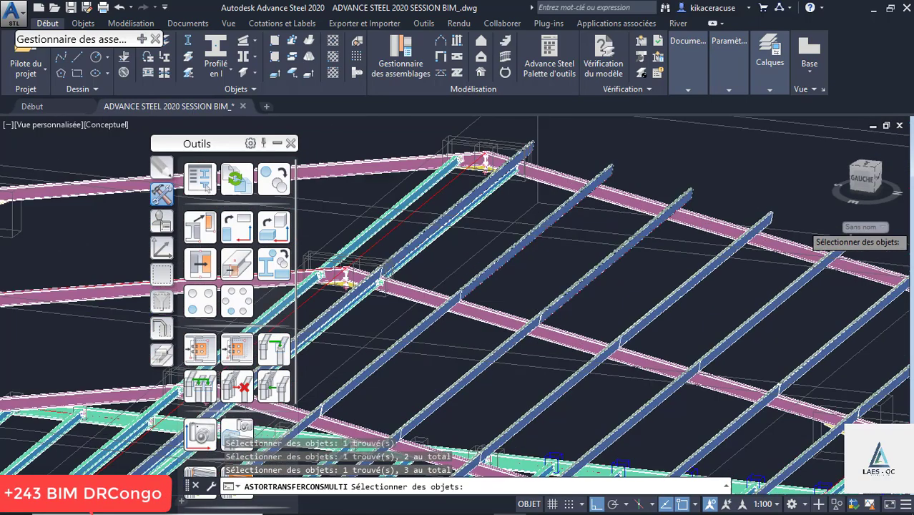
pyautogui.click(742, 225)
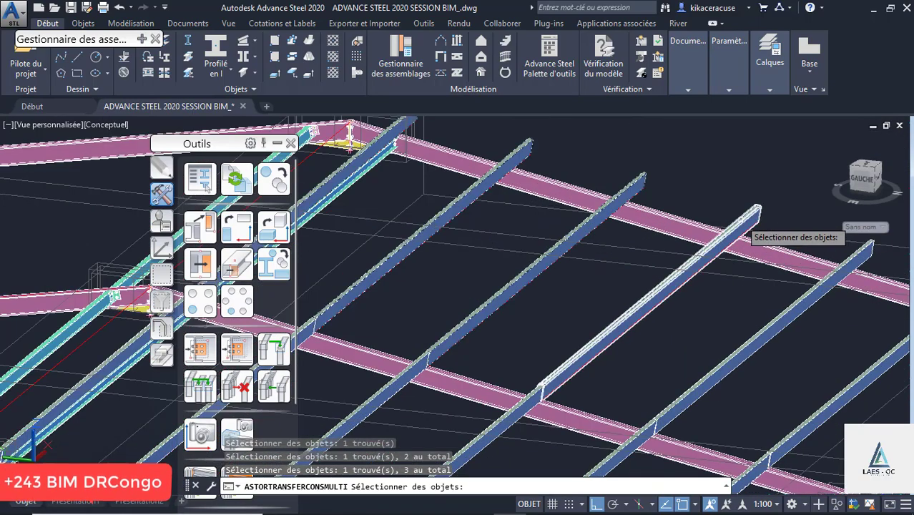
pyautogui.scroll(-4, 748, 236)
pyautogui.scroll(3, 766, 232)
pyautogui.click(644, 233)
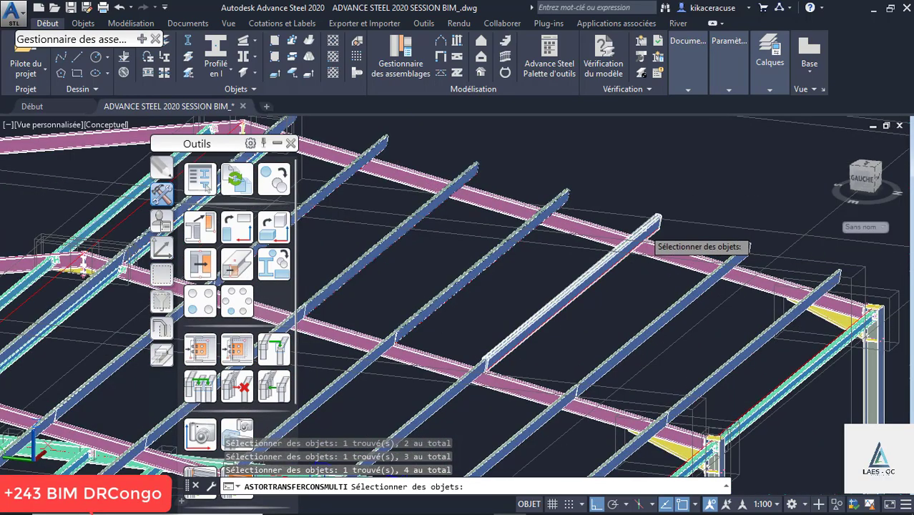
pyautogui.click(642, 231)
pyautogui.click(728, 259)
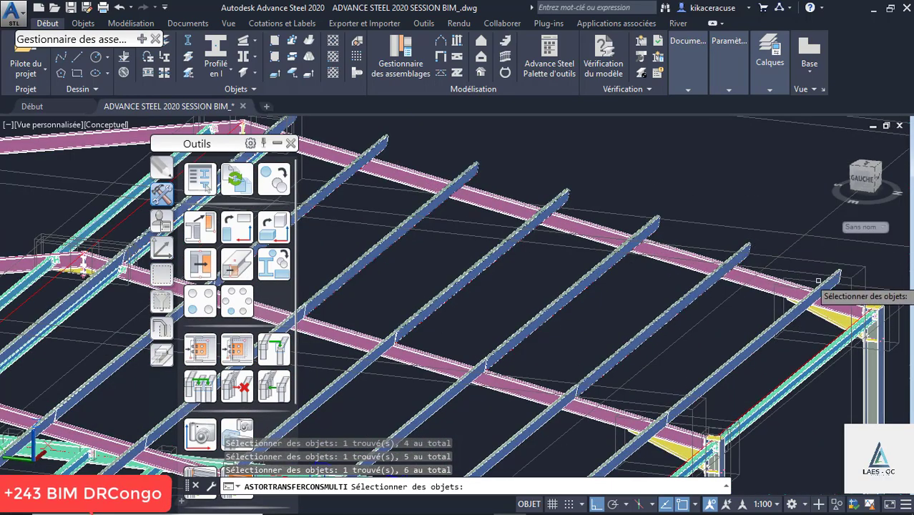
pyautogui.click(819, 281)
# Add the six purlins still lacking cleats at the front end rafter to the second set and complete the connection transfer
pyautogui.scroll(-4, 818, 200)
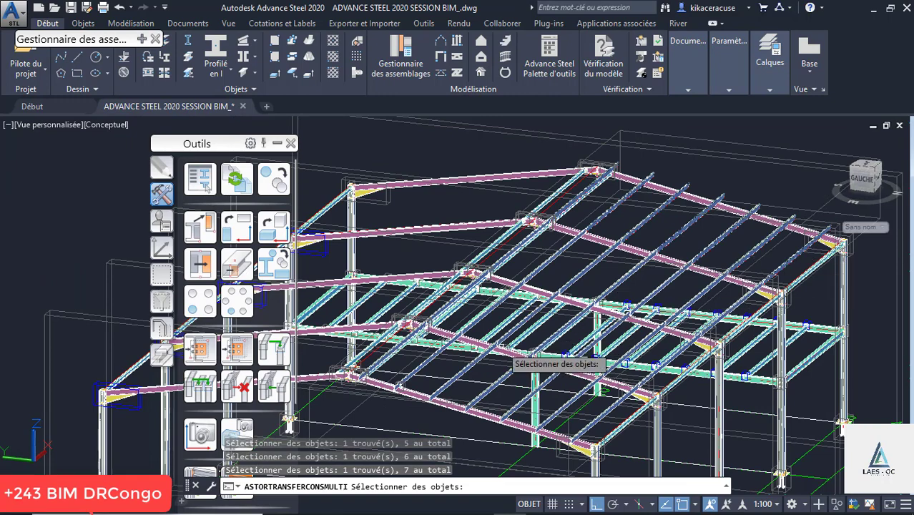
pyautogui.scroll(5, 371, 337)
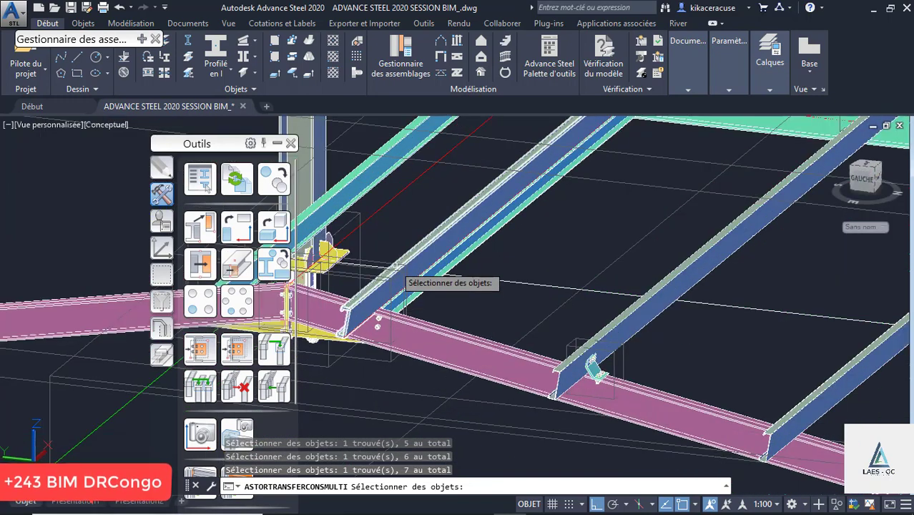
pyautogui.click(426, 240)
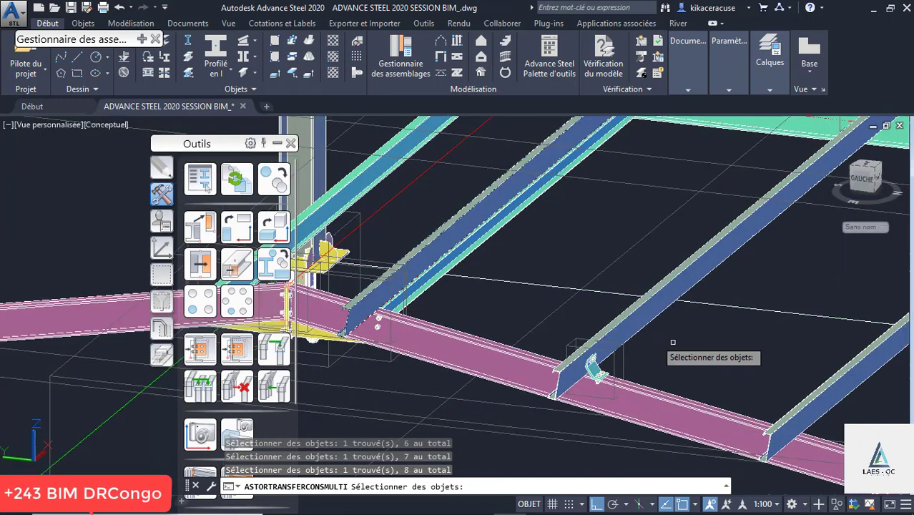
pyautogui.scroll(-2, 550, 261)
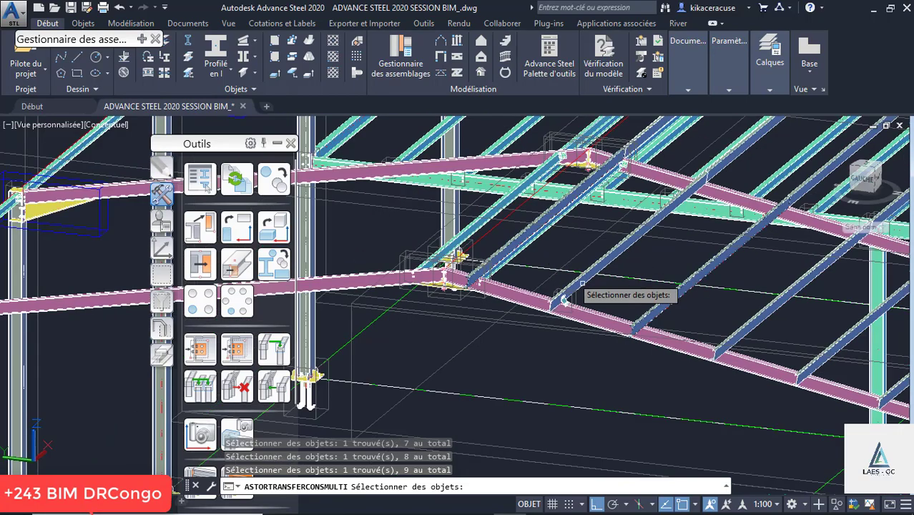
pyautogui.scroll(4, 708, 326)
pyautogui.click(661, 320)
pyautogui.scroll(-4, 563, 303)
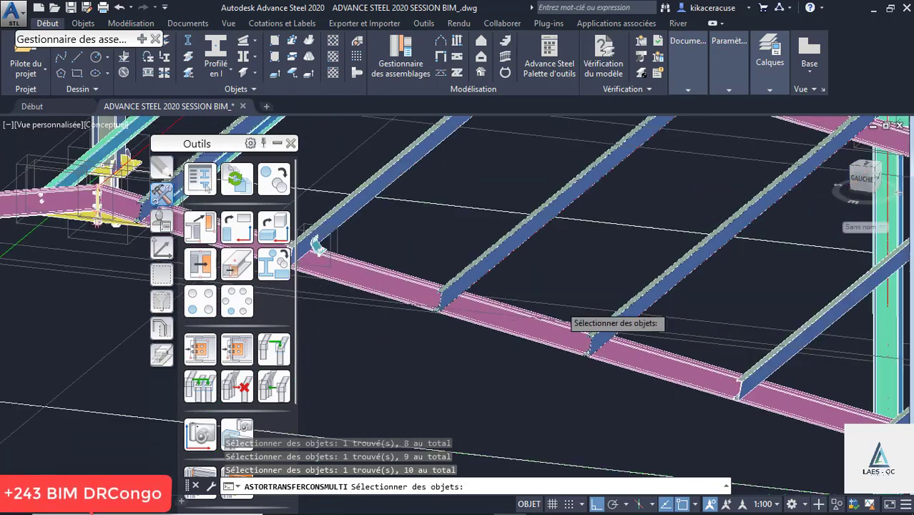
pyautogui.scroll(3, 720, 357)
pyautogui.click(658, 326)
pyautogui.scroll(-4, 578, 333)
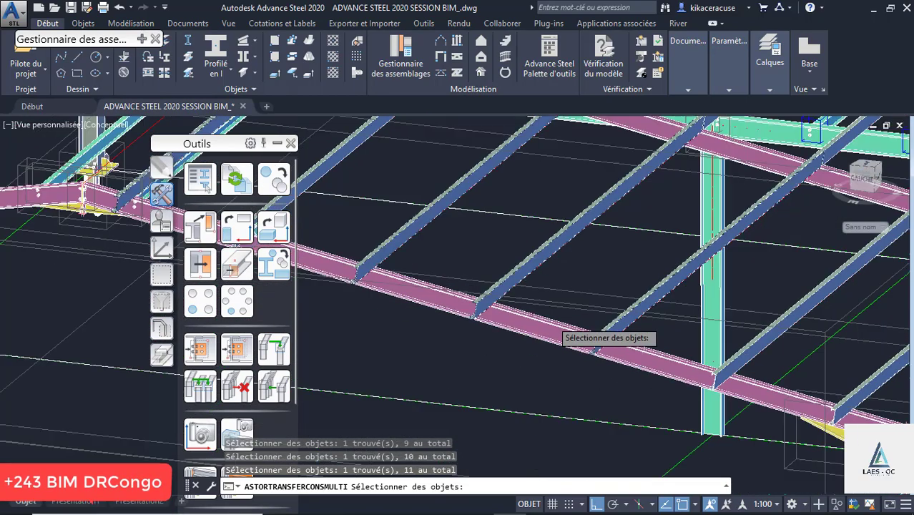
pyautogui.scroll(4, 694, 342)
pyautogui.click(623, 327)
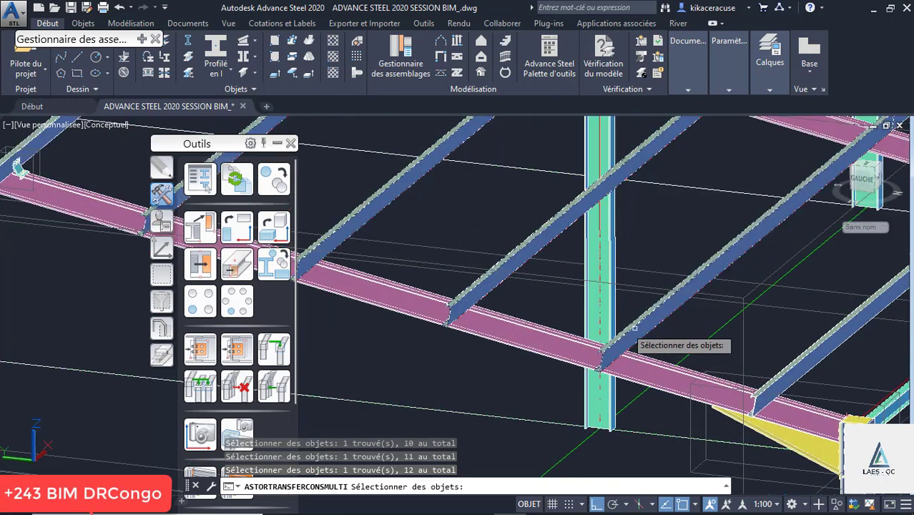
pyautogui.click(794, 368)
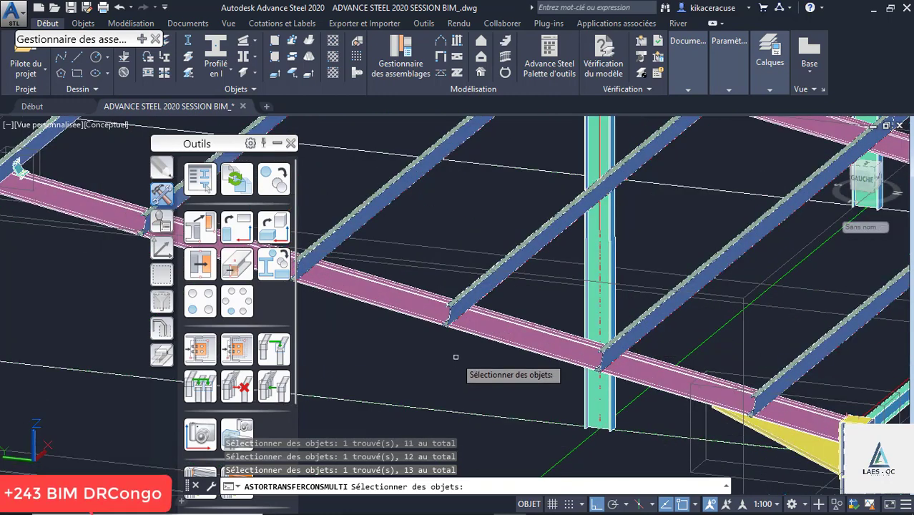
pyautogui.press('Return')
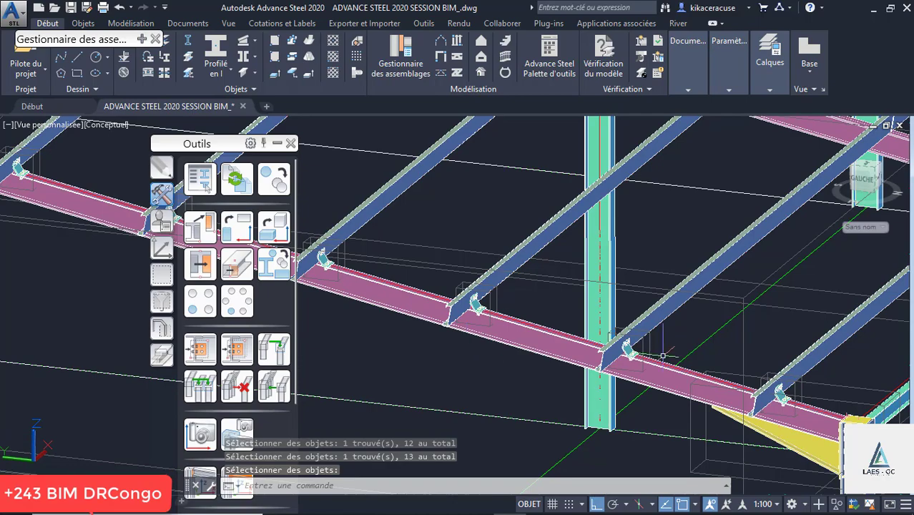
# Examine the copied bolted cleats at the purlin crossings on the front and rear end rafters
pyautogui.scroll(5, 663, 356)
pyautogui.scroll(-8, 570, 350)
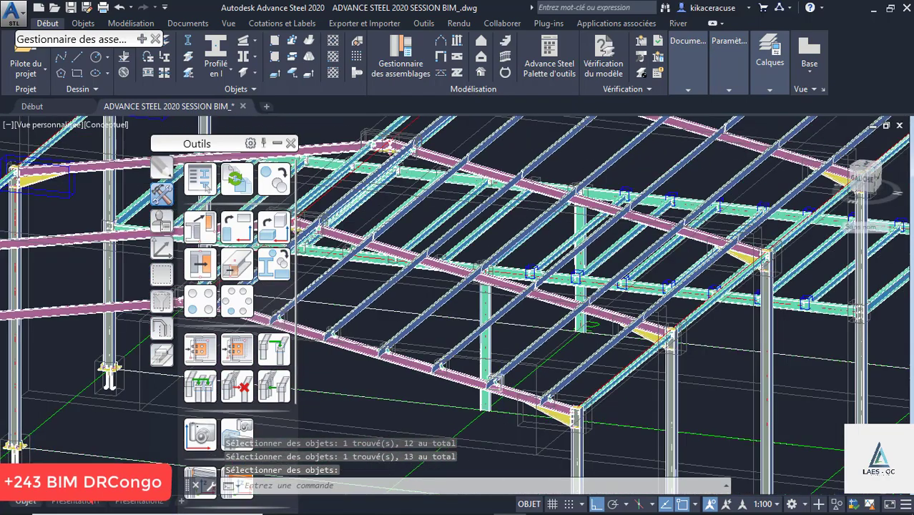
pyautogui.scroll(8, 655, 252)
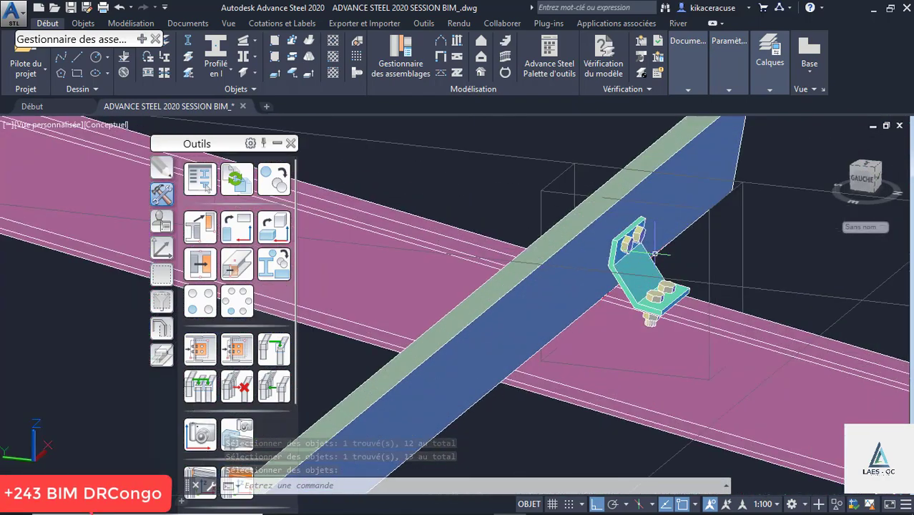
pyautogui.scroll(-5, 845, 356)
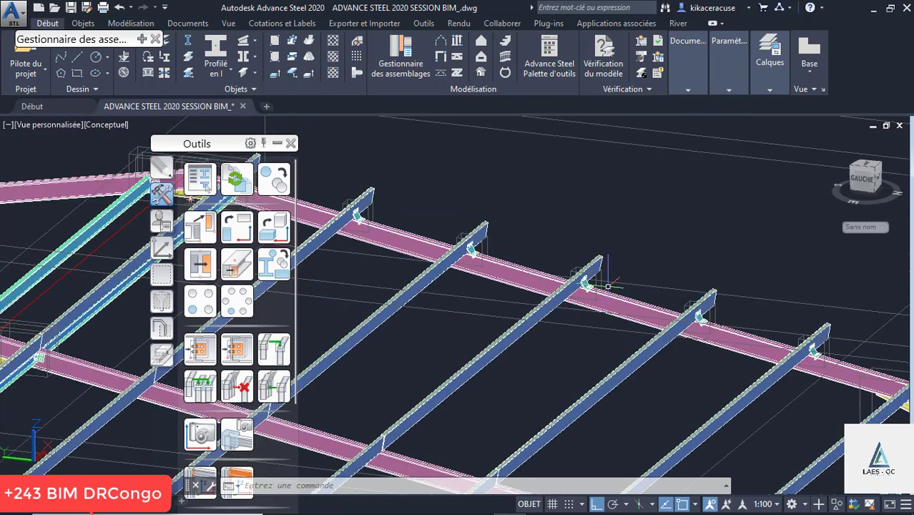
pyautogui.scroll(5, 607, 286)
pyautogui.scroll(-5, 586, 264)
pyautogui.scroll(4, 577, 253)
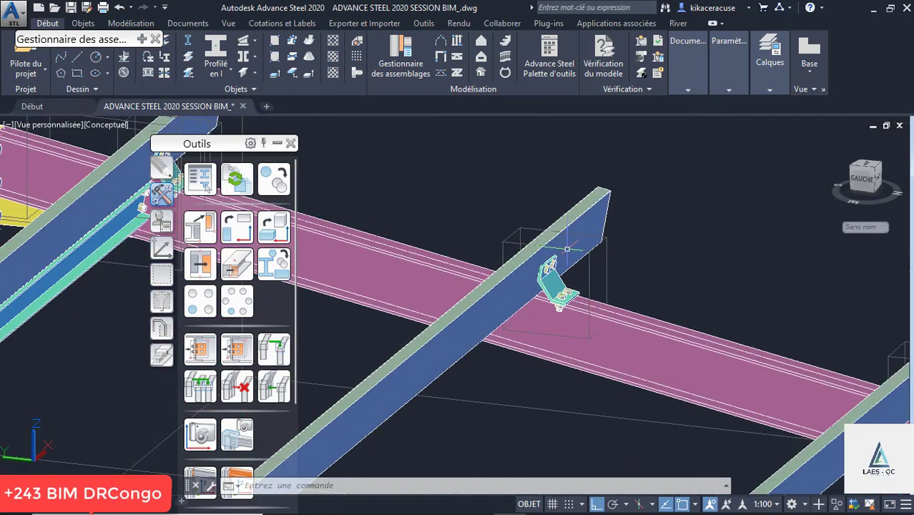
pyautogui.scroll(2, 566, 250)
pyautogui.scroll(-5, 729, 328)
pyautogui.scroll(2, 487, 268)
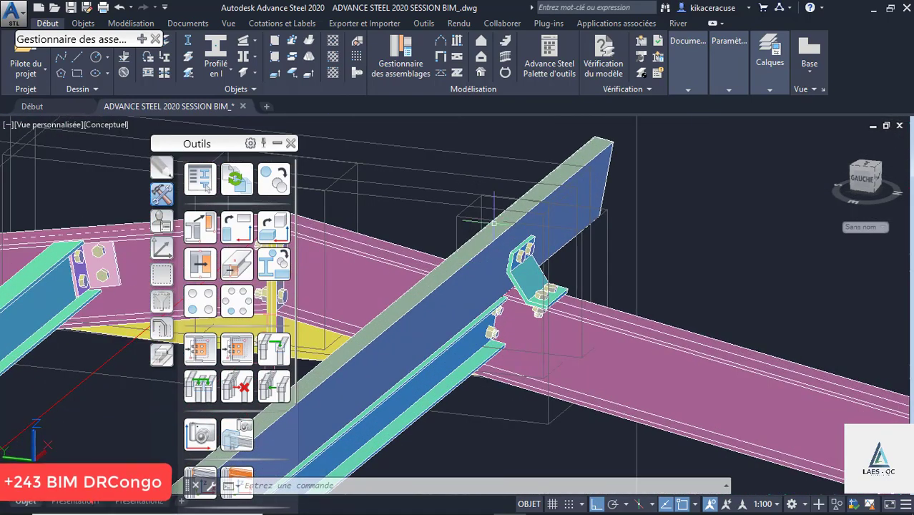
pyautogui.scroll(-6, 485, 247)
pyautogui.keyDown('shift'); pyautogui.moveTo(485, 245); pyautogui.dragTo(545, 241, button='middle'); pyautogui.keyUp('shift')
pyautogui.scroll(3, 379, 212)
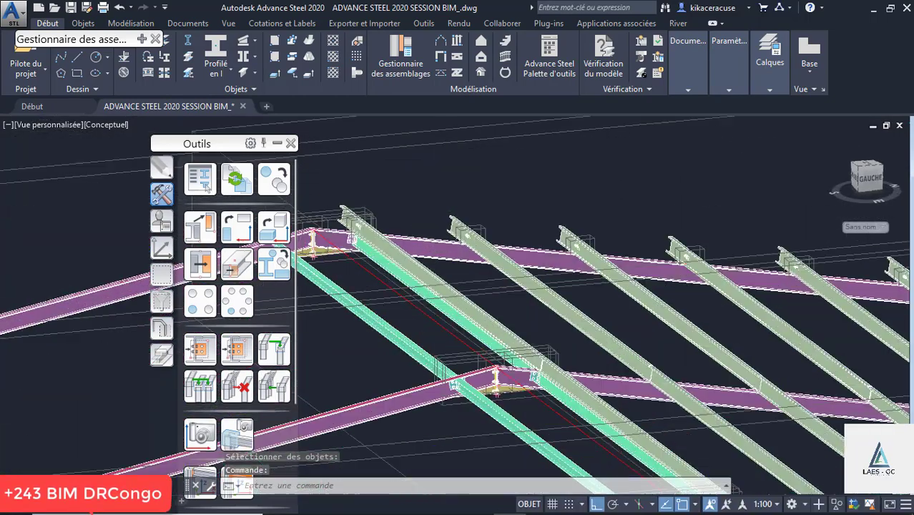
pyautogui.scroll(-2, 516, 268)
pyautogui.keyDown('shift'); pyautogui.moveTo(515, 267); pyautogui.dragTo(422, 268, button='middle'); pyautogui.keyUp('shift')
pyautogui.scroll(-5, 587, 214)
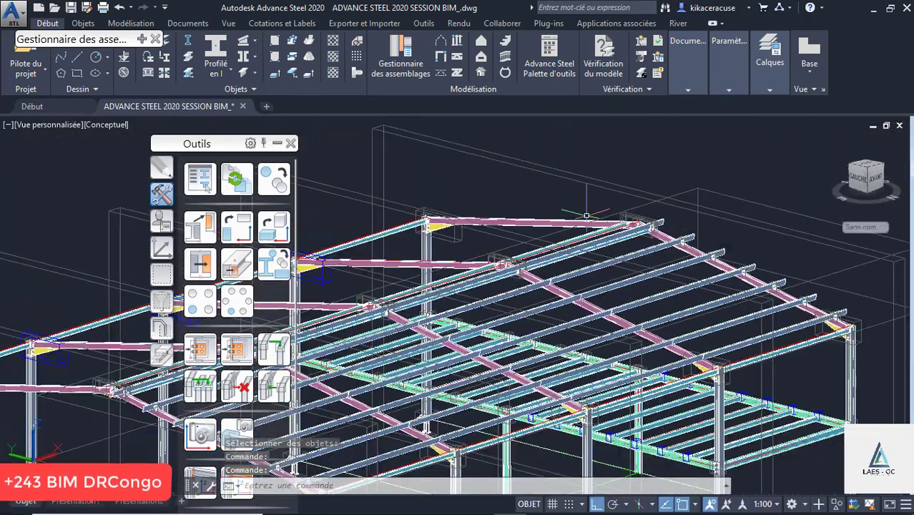
# Examine the purlin joints over the intermediate rafters and minimise the tool palette
pyautogui.scroll(6, 427, 427)
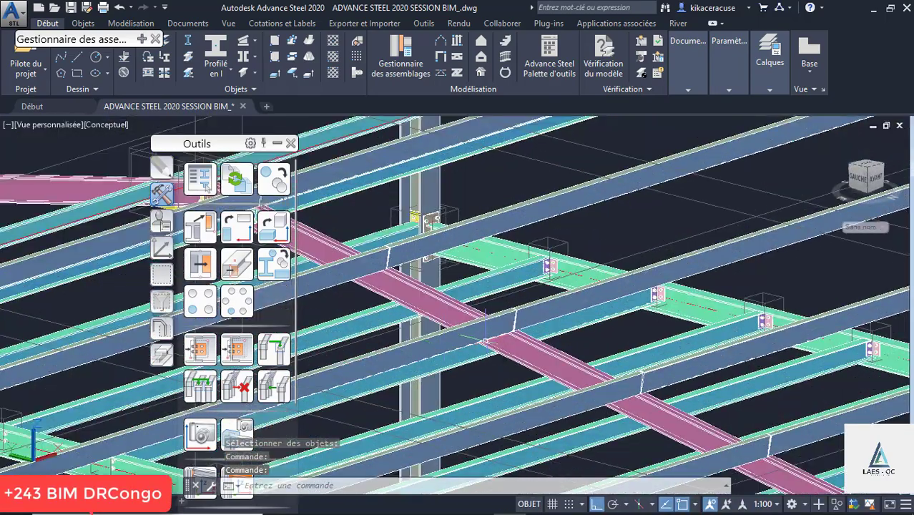
pyautogui.scroll(-5, 653, 358)
pyautogui.scroll(-3, 701, 307)
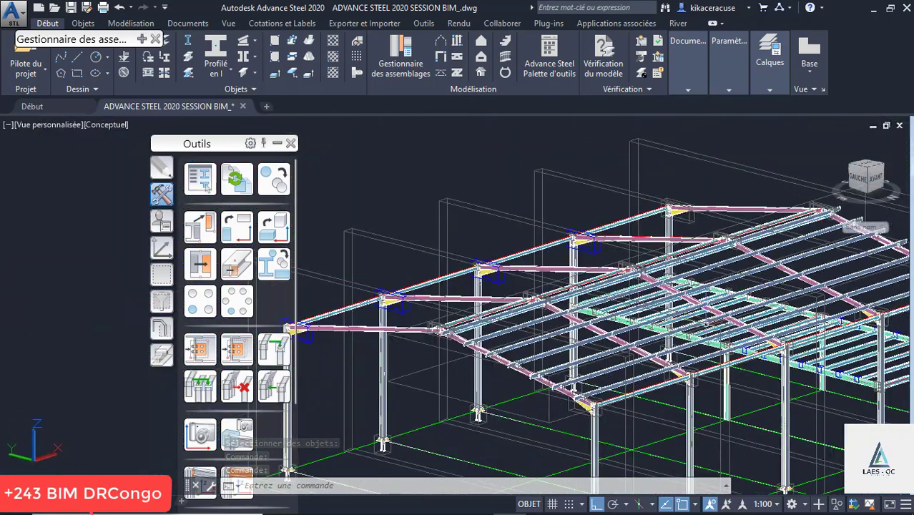
pyautogui.scroll(6, 695, 321)
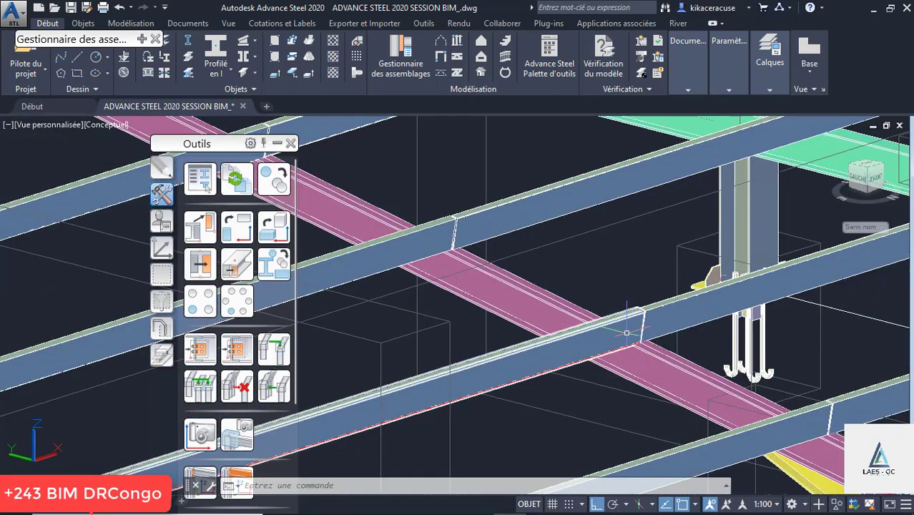
pyautogui.scroll(1, 695, 321)
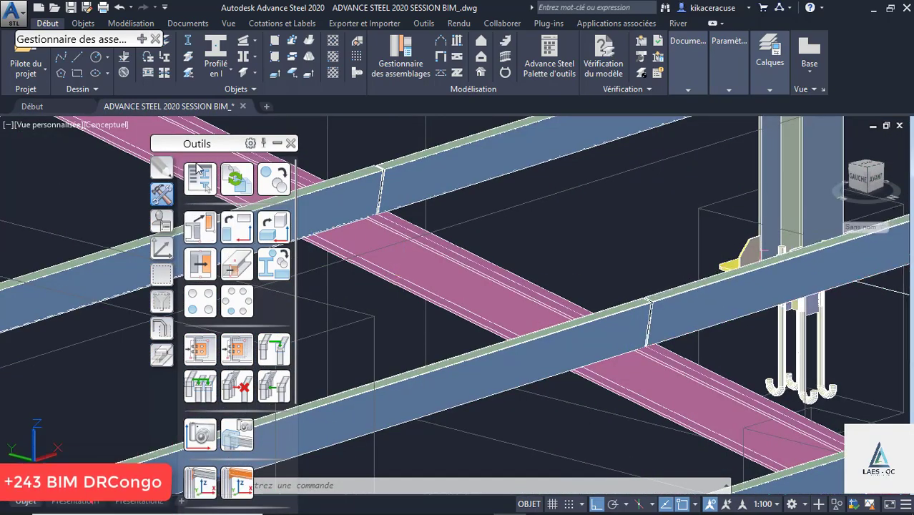
pyautogui.click(276, 144)
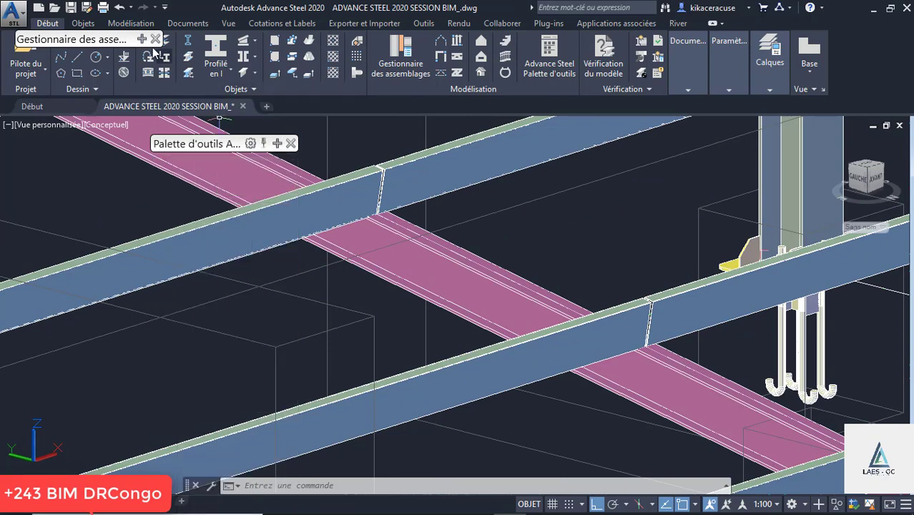
pyautogui.moveTo(143, 43)
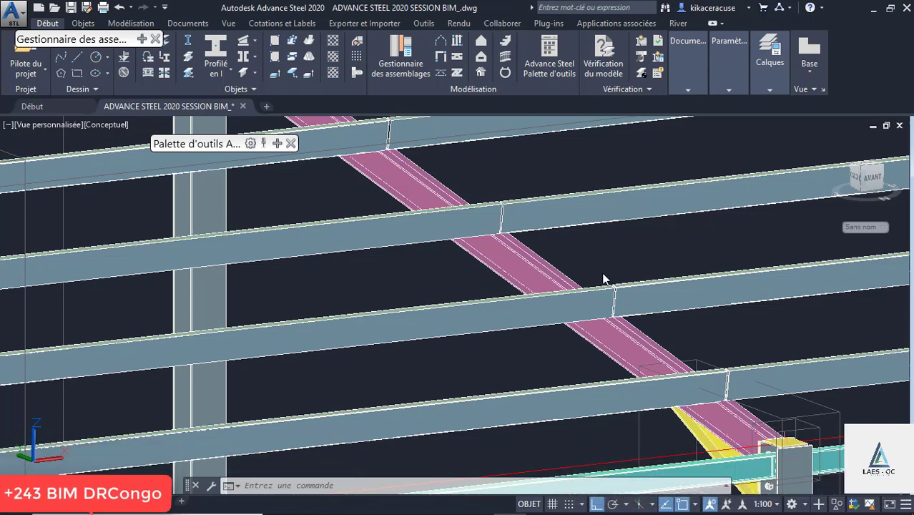
pyautogui.scroll(3, 622, 256)
pyautogui.click(623, 257)
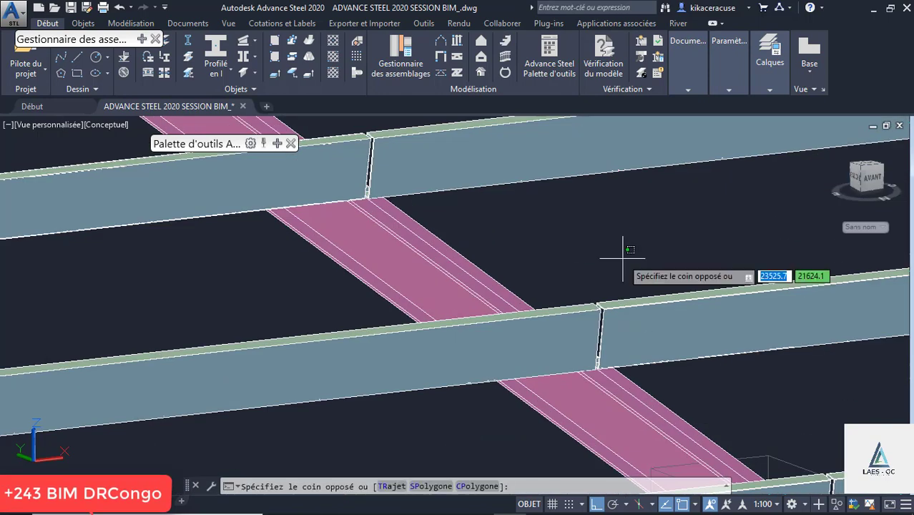
pyautogui.click(623, 258)
pyautogui.click(622, 258)
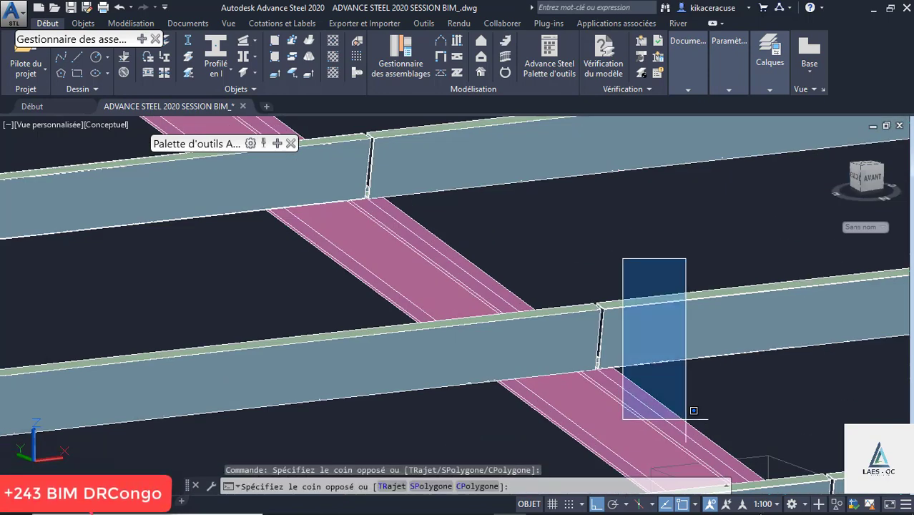
pyautogui.click(689, 325)
pyautogui.scroll(-2, 590, 306)
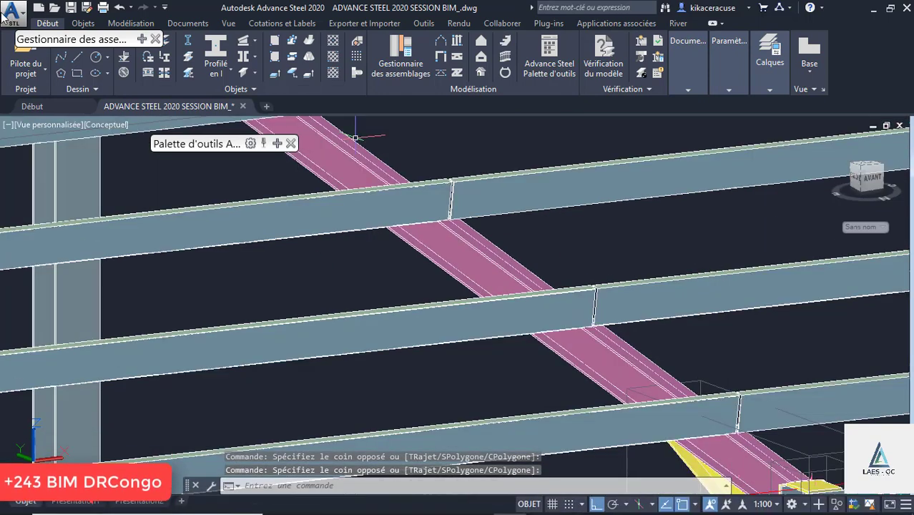
# Create a double-purlin welded plate connection between the intermediate rafter and the two purlins meeting on it, and minimise the connection palette
pyautogui.moveTo(143, 40)
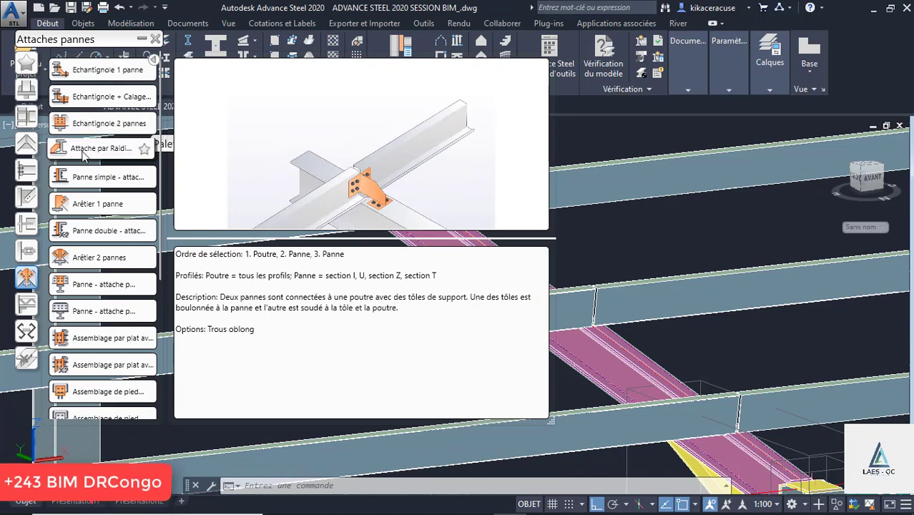
pyautogui.click(84, 231)
pyautogui.scroll(-4, 830, 226)
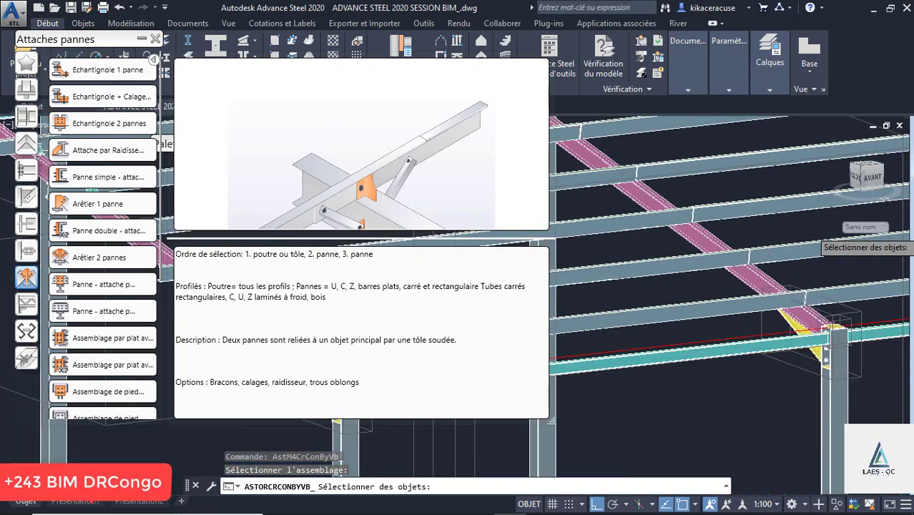
pyautogui.scroll(3, 795, 261)
pyautogui.click(697, 247)
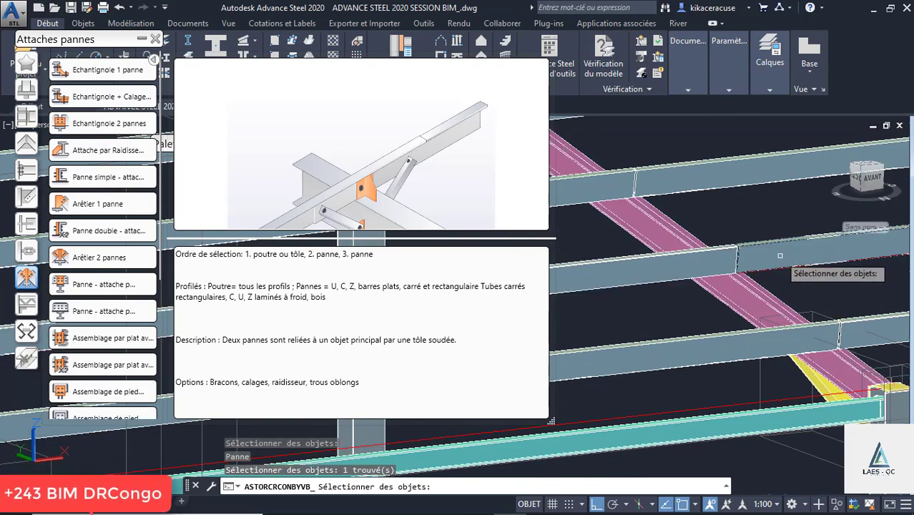
pyautogui.click(733, 251)
pyautogui.press('Return')
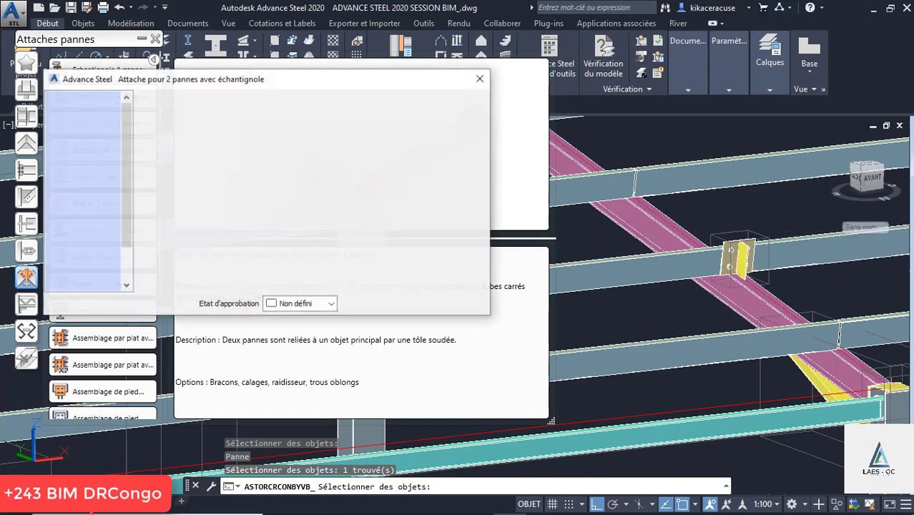
pyautogui.scroll(3, 733, 250)
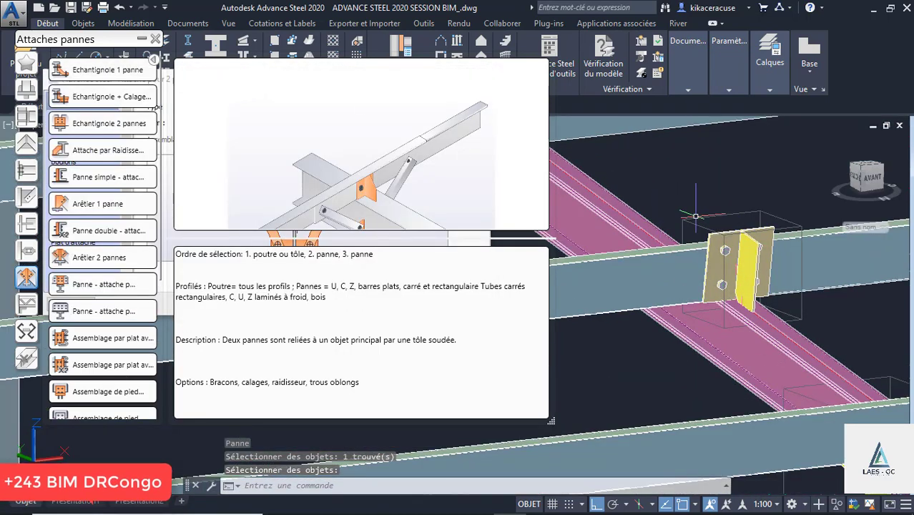
pyautogui.click(139, 40)
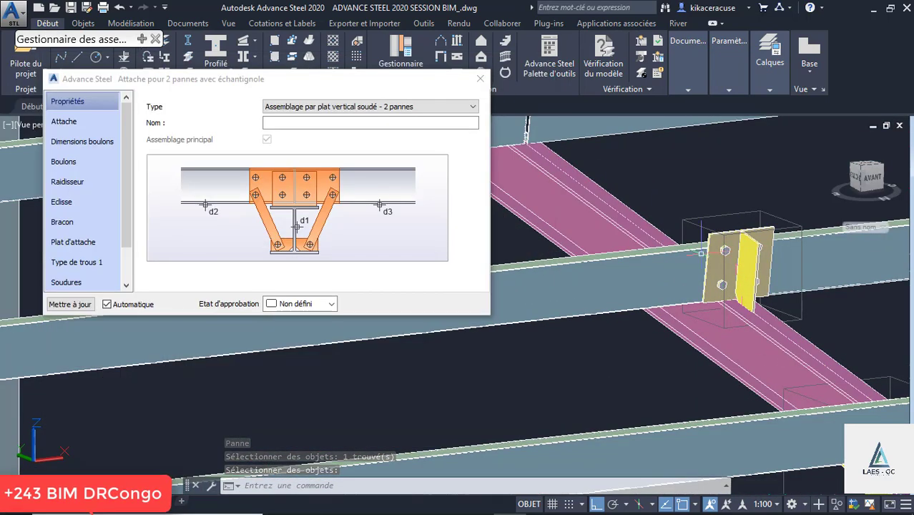
pyautogui.scroll(2, 737, 265)
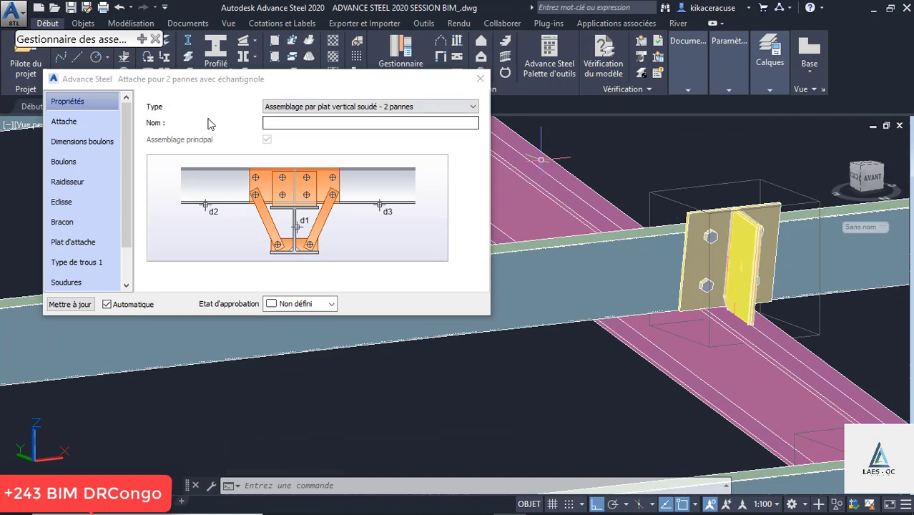
# Set the chamfer width and chamfer height of the connection's vertical stiffener to 50
pyautogui.click(55, 125)
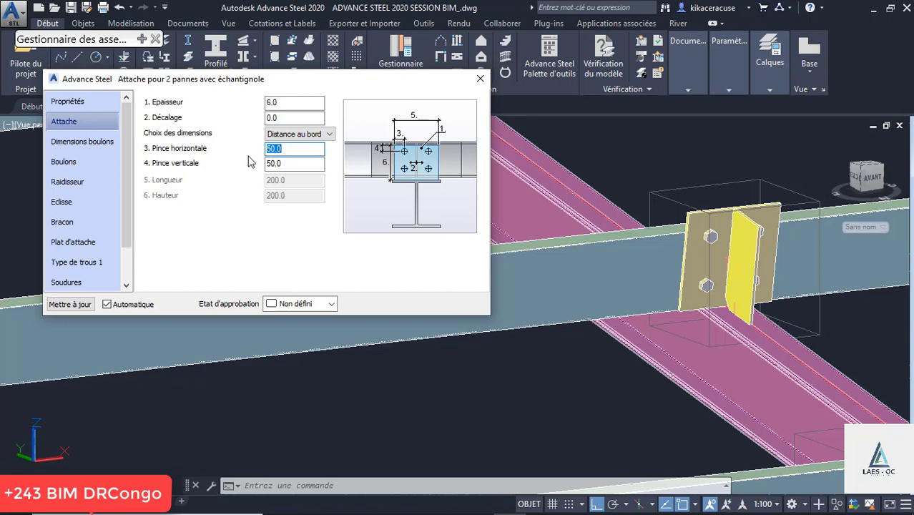
pyautogui.click(72, 168)
pyautogui.click(70, 184)
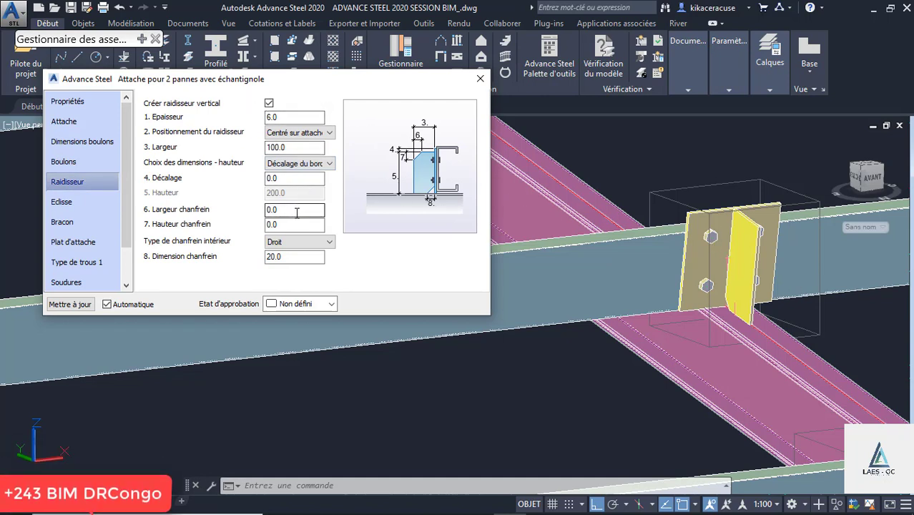
pyautogui.write('50')
pyautogui.press('Tab')
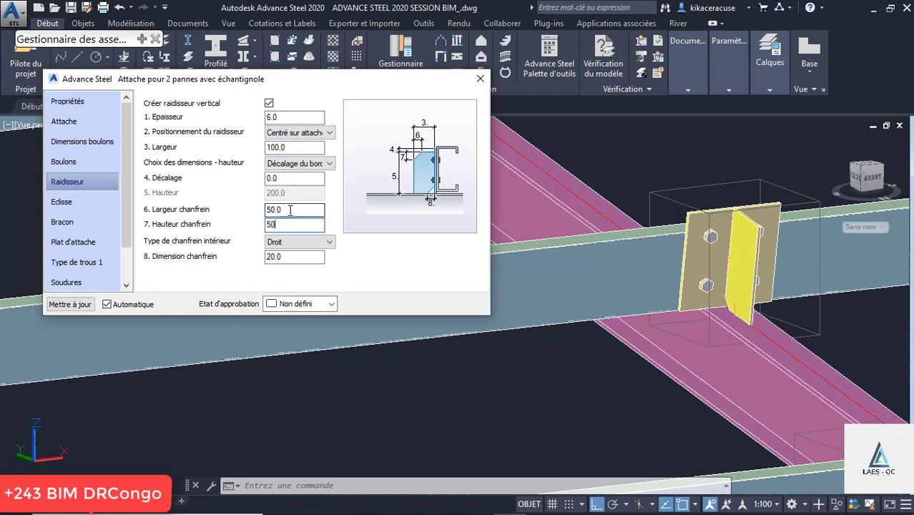
pyautogui.press('Tab')
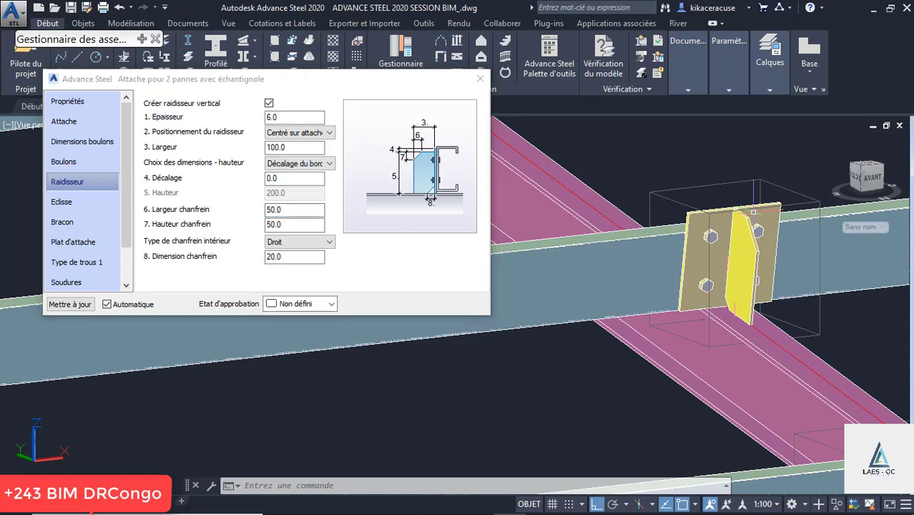
pyautogui.scroll(4, 753, 212)
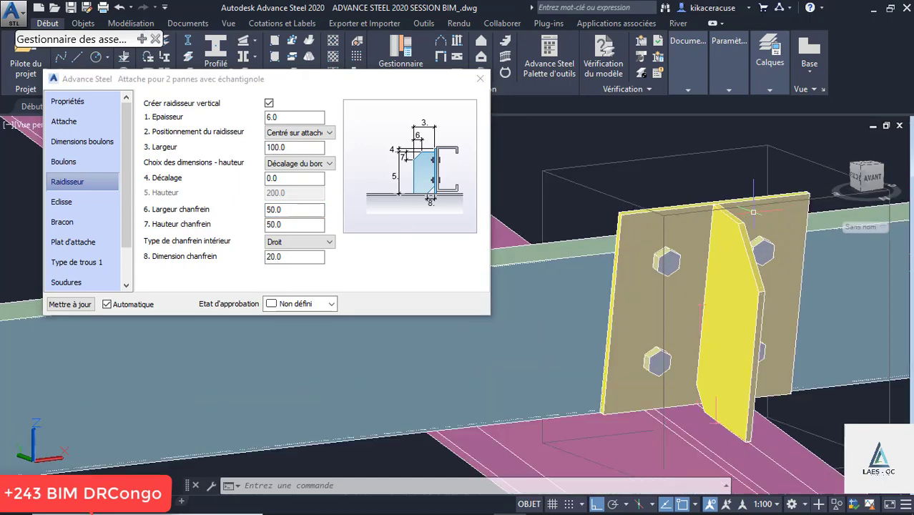
# Remove the vertical stiffener from the purlin connection and create braces on both sides (Les deux)
pyautogui.click(269, 104)
pyautogui.scroll(-4, 753, 284)
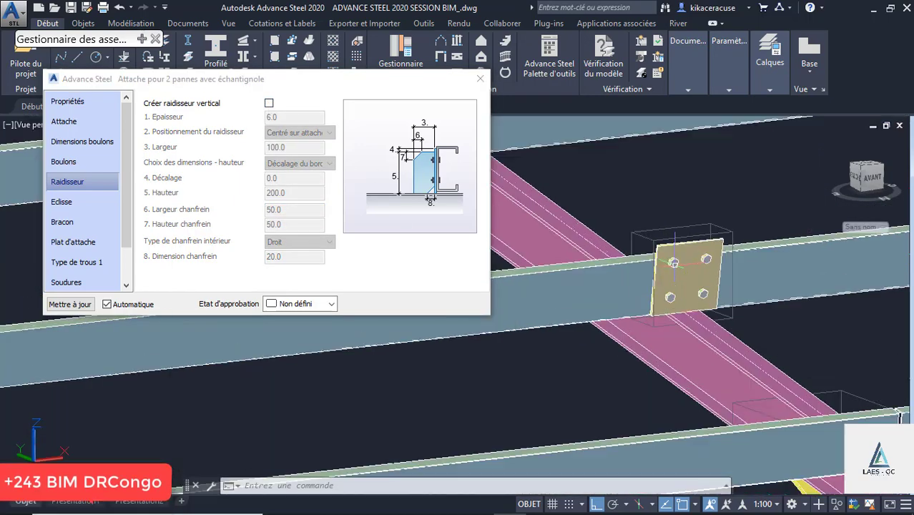
pyautogui.click(59, 203)
pyautogui.click(64, 225)
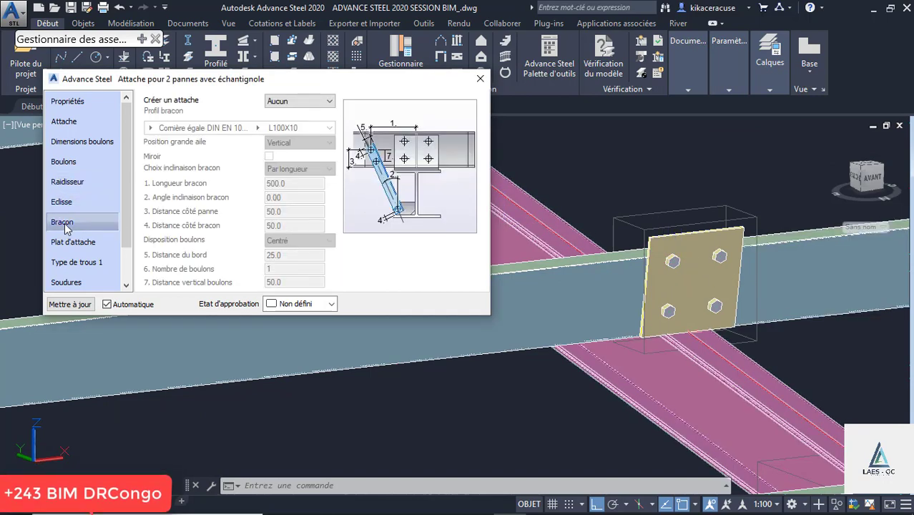
pyautogui.click(294, 101)
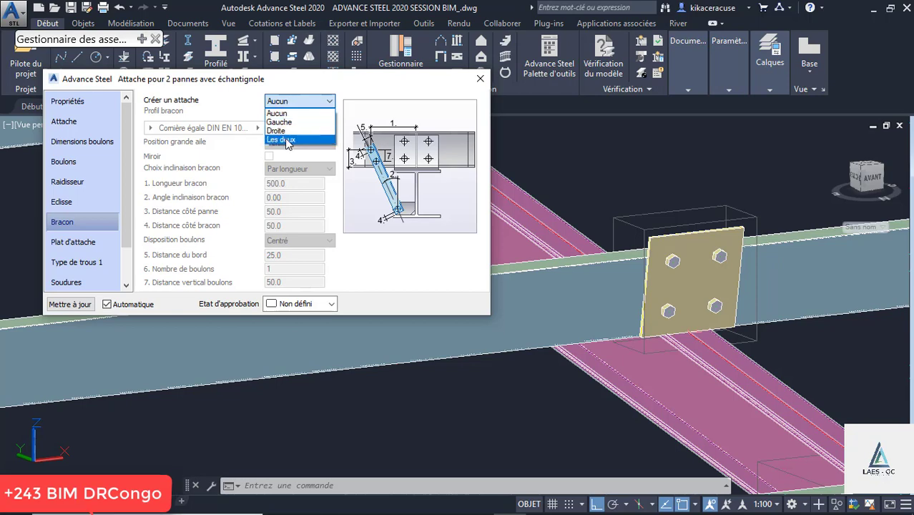
pyautogui.click(285, 141)
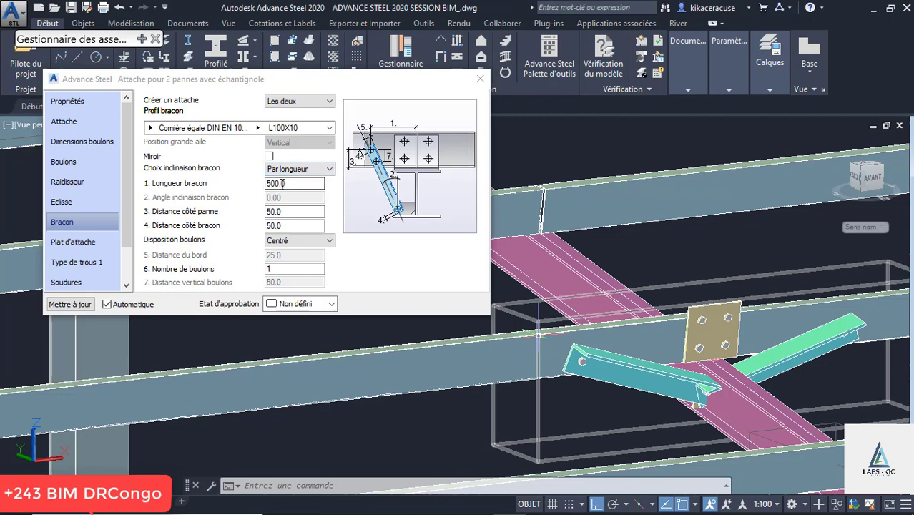
# Try the mirrored orientation (Miroir) for the two brace angles and switch it off again
pyautogui.click(269, 157)
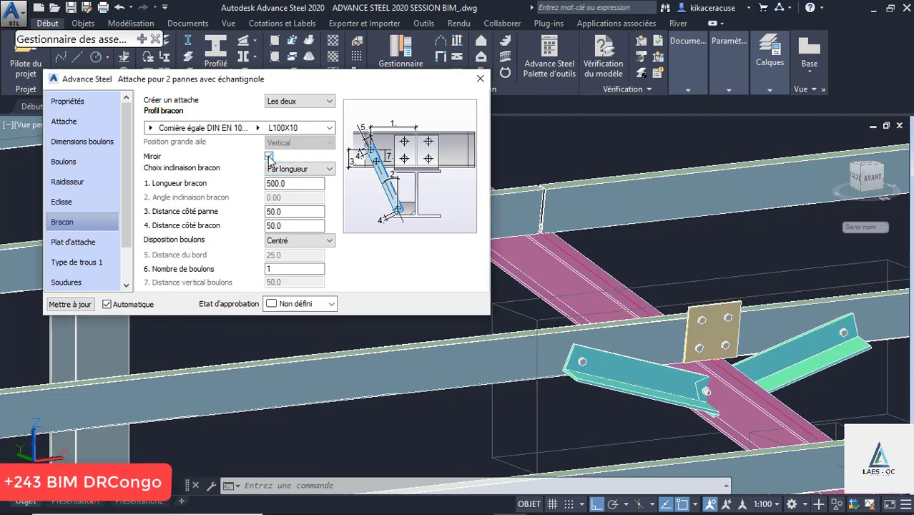
pyautogui.click(269, 158)
pyautogui.click(269, 157)
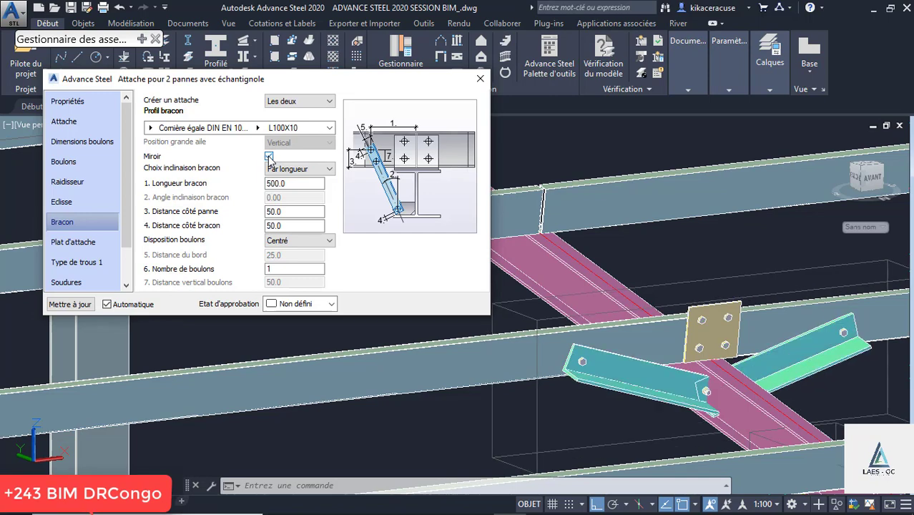
pyautogui.click(269, 156)
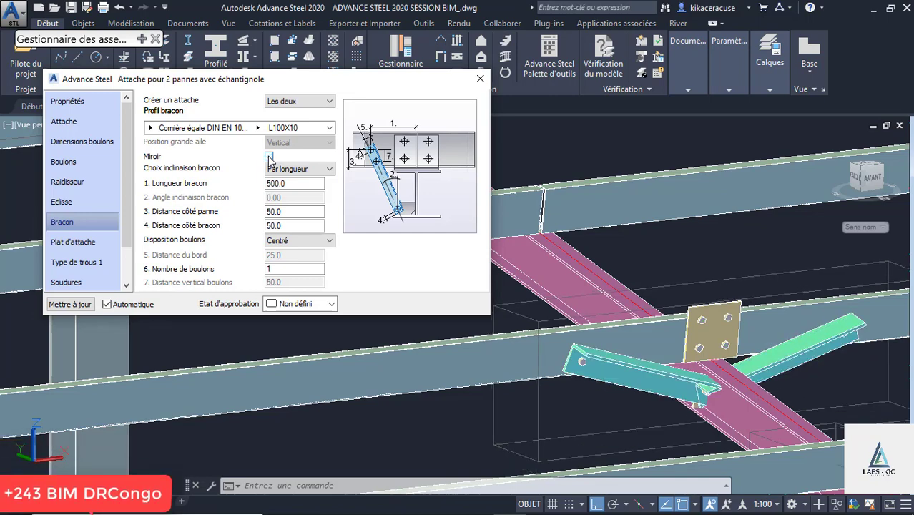
# Change the brace profile to the equal angle L50X5 and set the brace-side bolt distance to 20
pyautogui.click(257, 127)
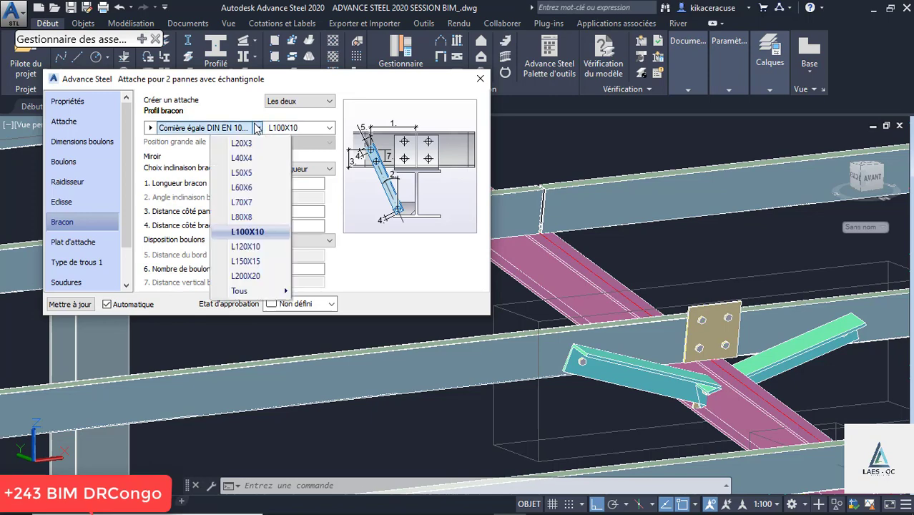
pyautogui.click(243, 172)
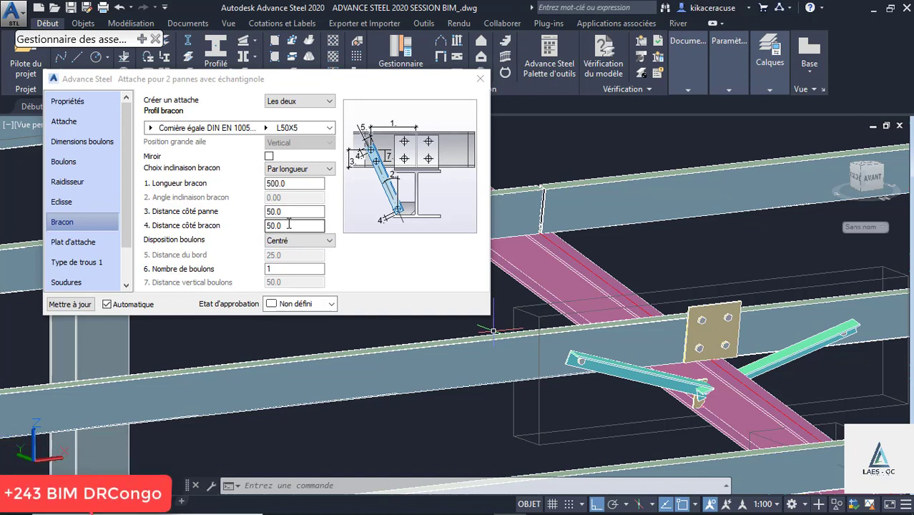
pyautogui.click(290, 225)
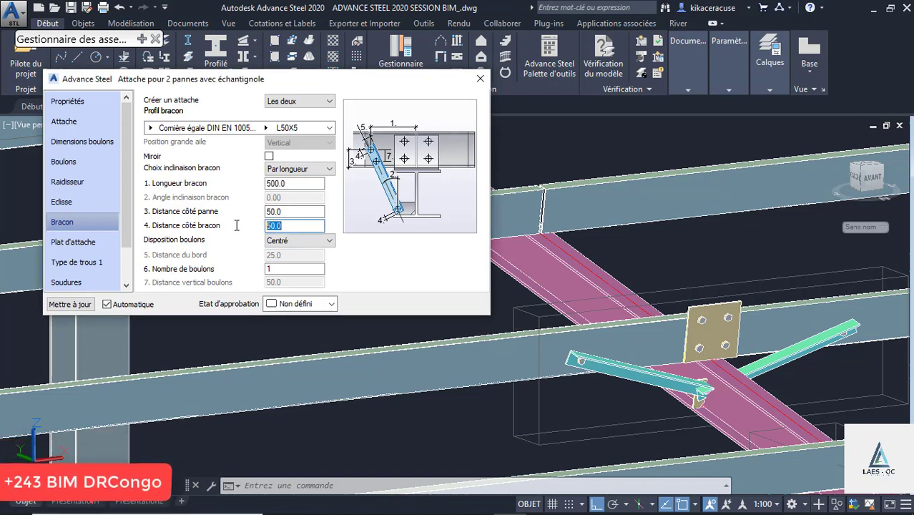
pyautogui.write('2')
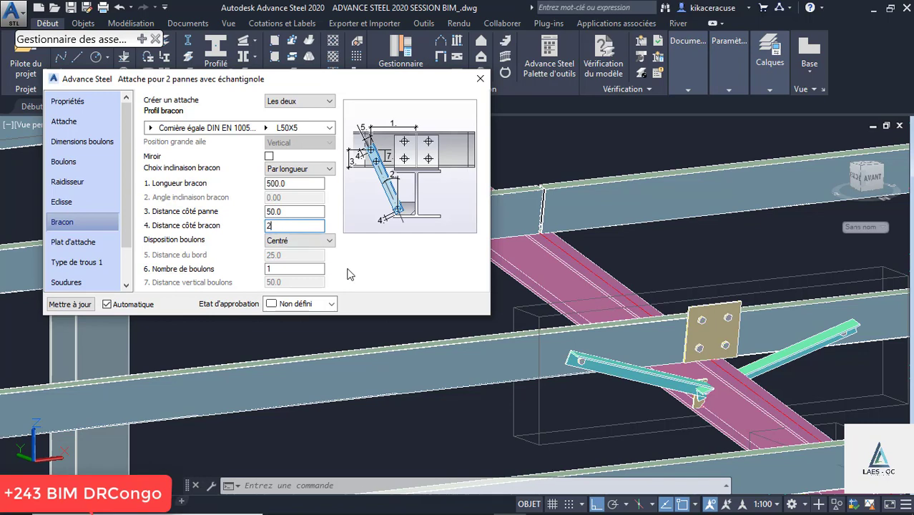
pyautogui.write('0')
pyautogui.click(296, 212)
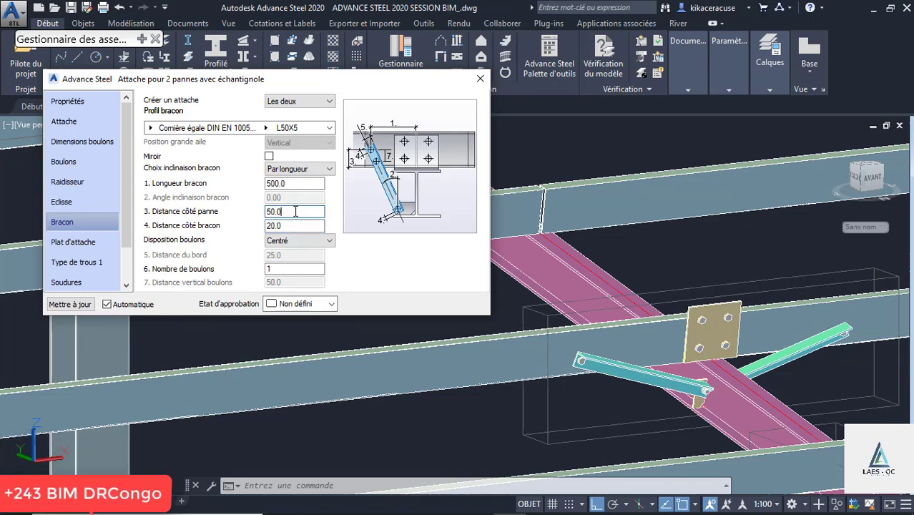
pyautogui.keyDown('shift'); pyautogui.moveTo(612, 330); pyautogui.dragTo(703, 369, button='middle'); pyautogui.keyUp('shift')
pyautogui.scroll(2, 657, 409)
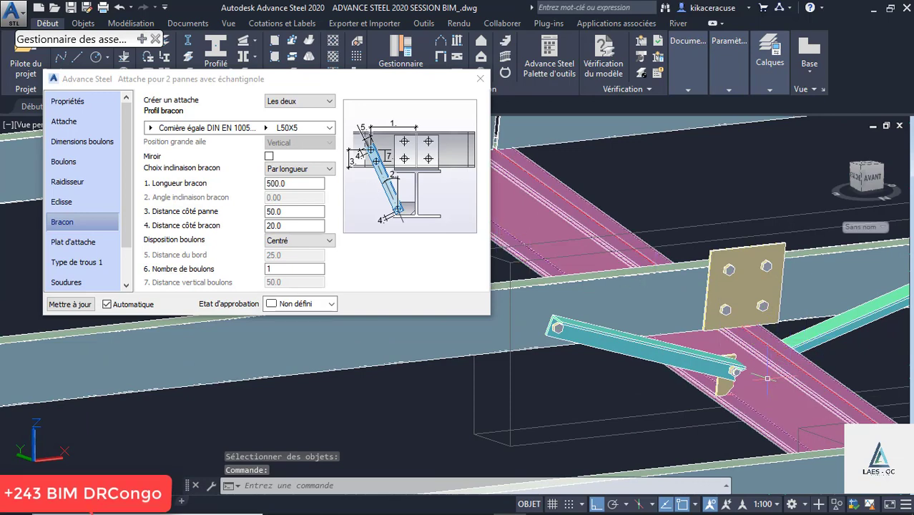
pyautogui.scroll(-3, 767, 378)
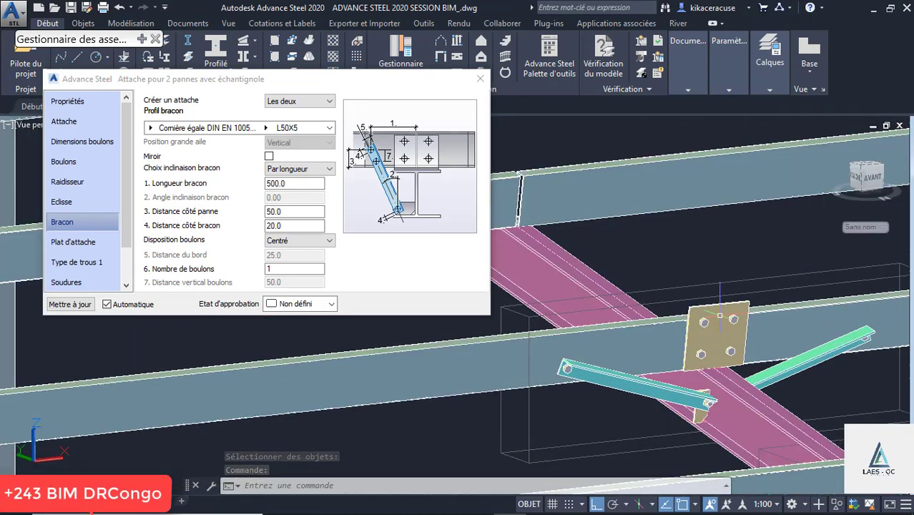
# Try 20 for bolt distance 5 of the brace attachment plate and return it to 35
pyautogui.click(66, 243)
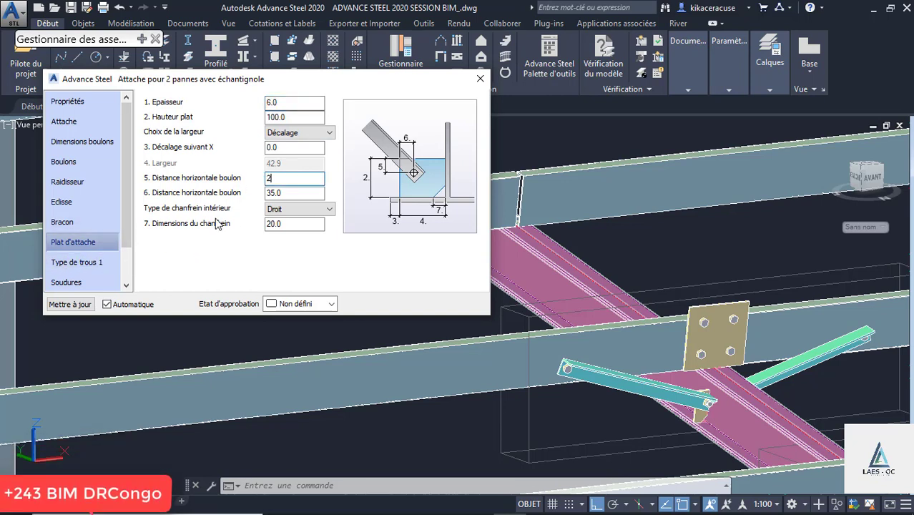
pyautogui.write('0')
pyautogui.click(293, 193)
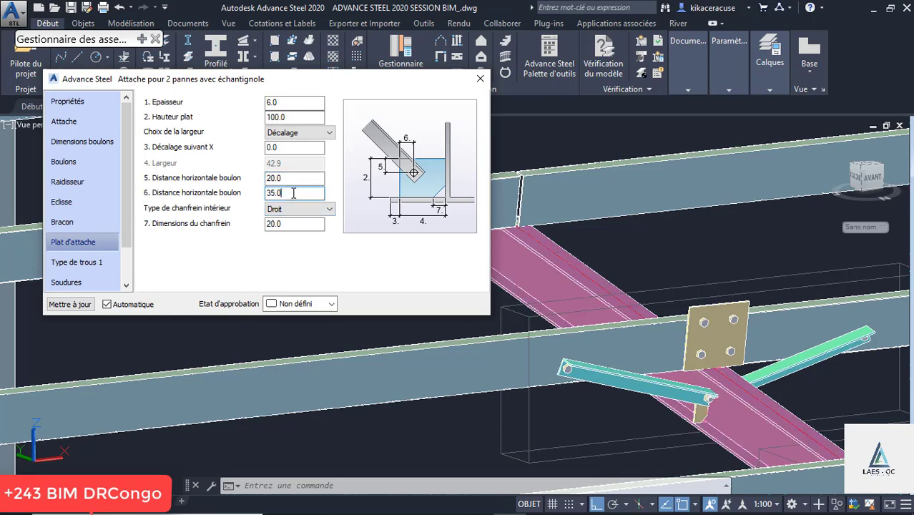
pyautogui.hotkey('shift', 'Tab')
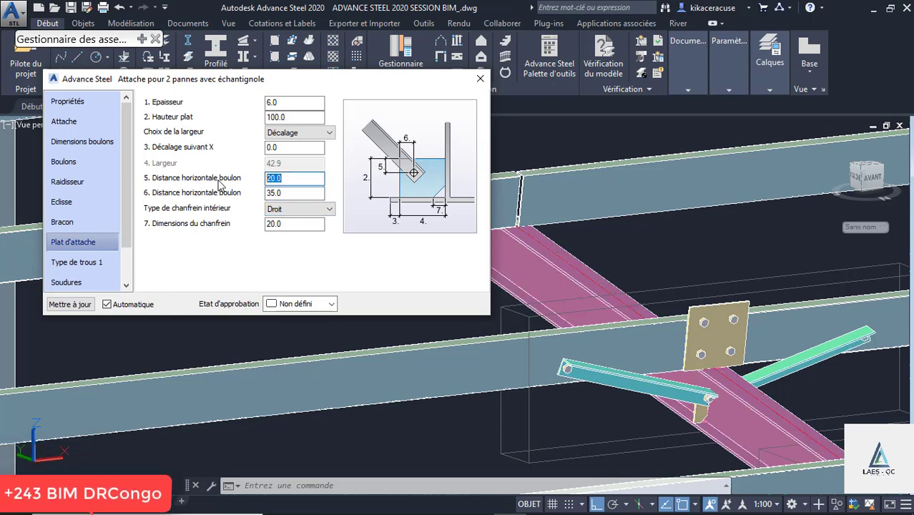
pyautogui.press('Tab')
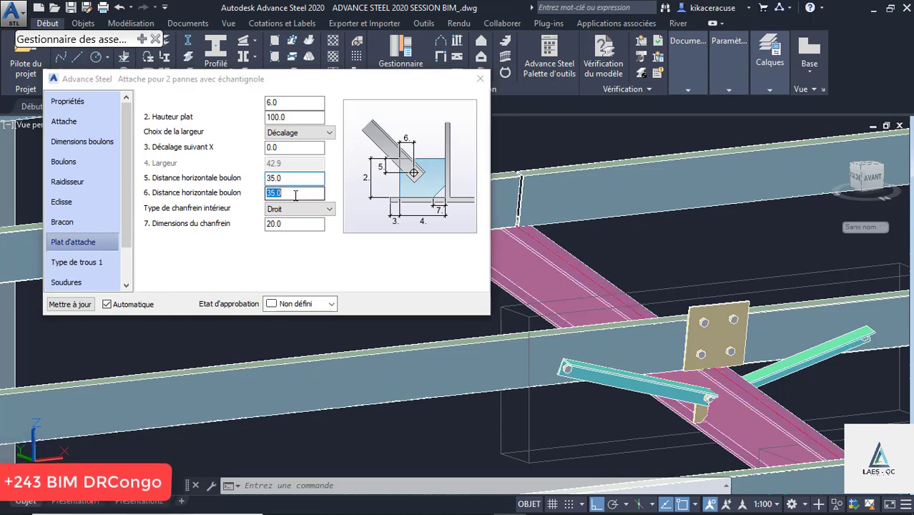
# Examine the bolted plate and brace at the rafter, and review the connection's bolt, stiffener and brace settings
pyautogui.scroll(1, 751, 390)
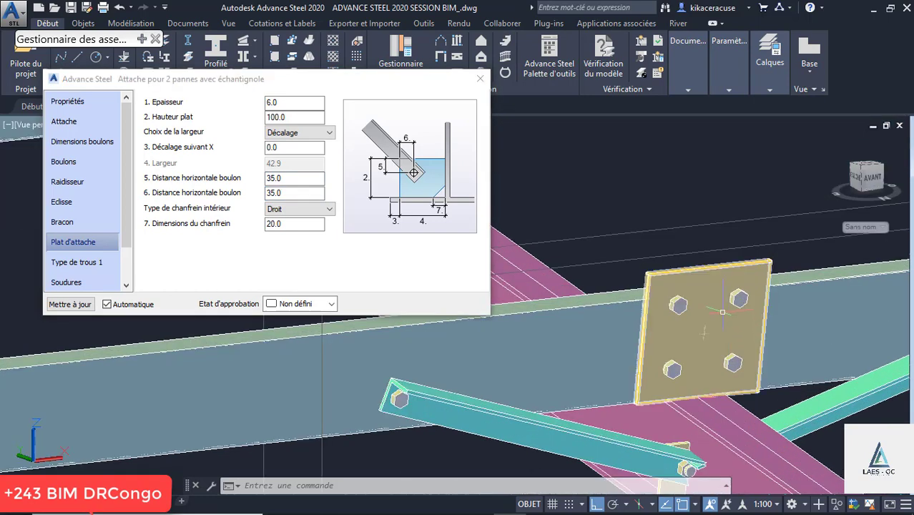
pyautogui.scroll(-2, 672, 284)
pyautogui.scroll(2, 672, 285)
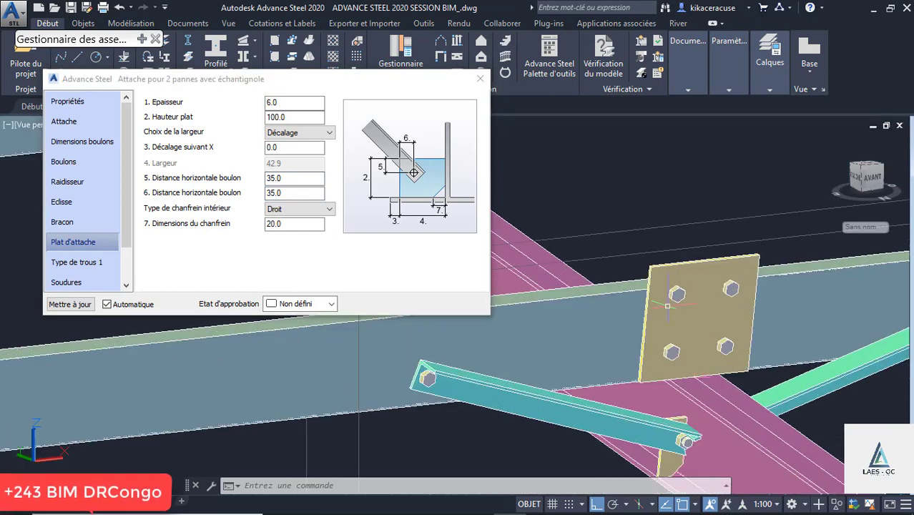
pyautogui.click(72, 163)
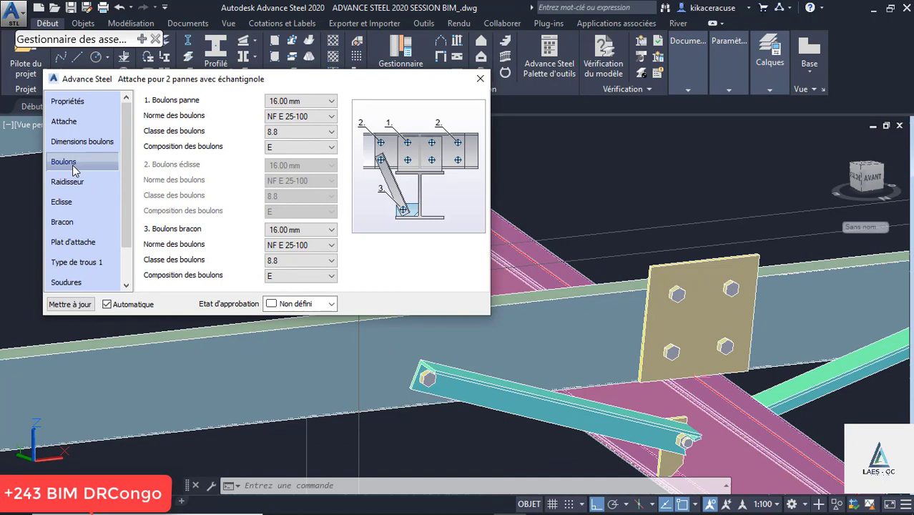
pyautogui.click(72, 187)
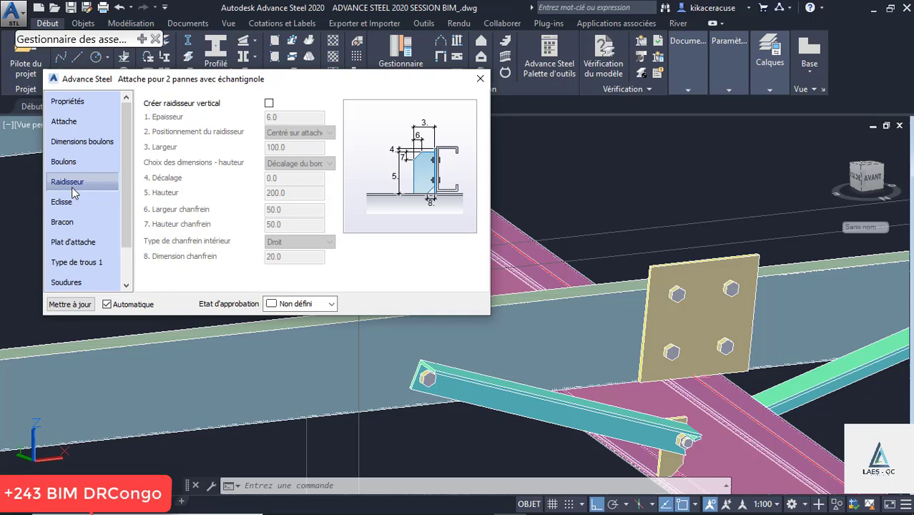
pyautogui.click(69, 224)
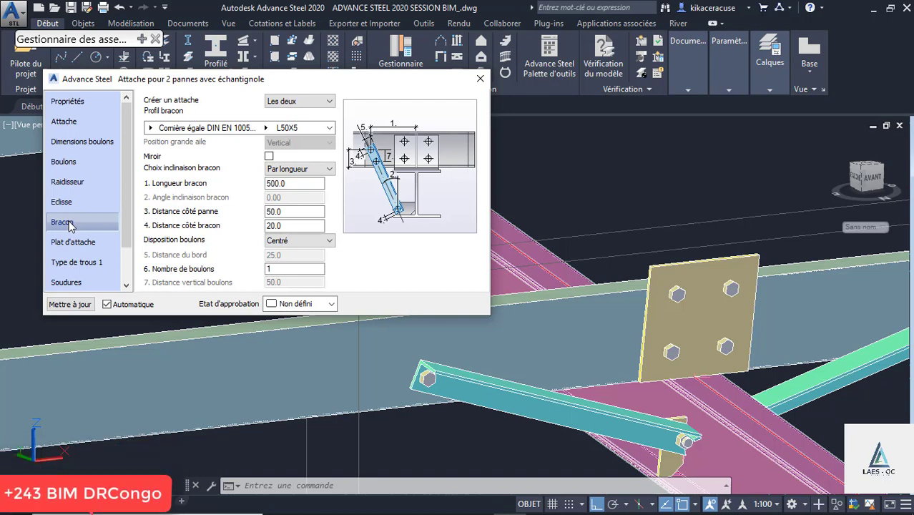
# Set the purlin plate's vertical bolt edge distance (5) to 30 and the vertical bolt spacing (7) to 90
pyautogui.click(70, 244)
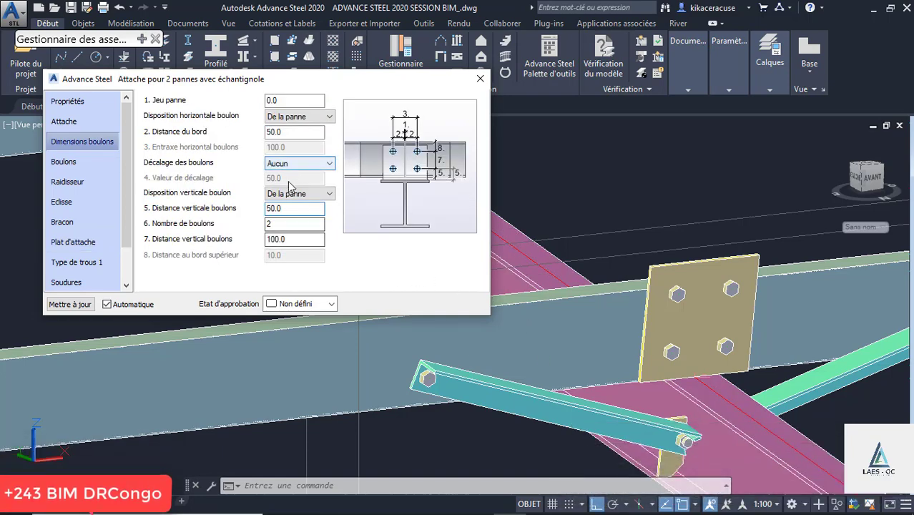
pyautogui.moveTo(315, 207); pyautogui.dragTo(243, 215)
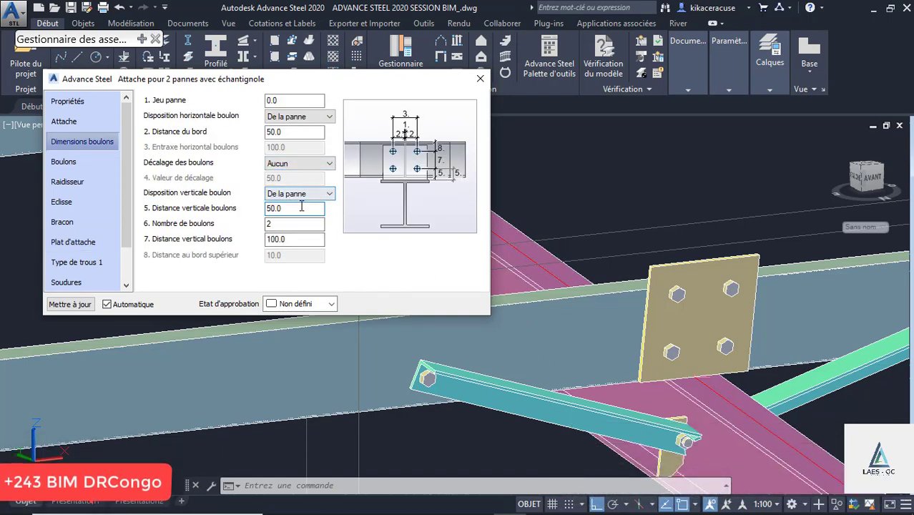
pyautogui.write('3')
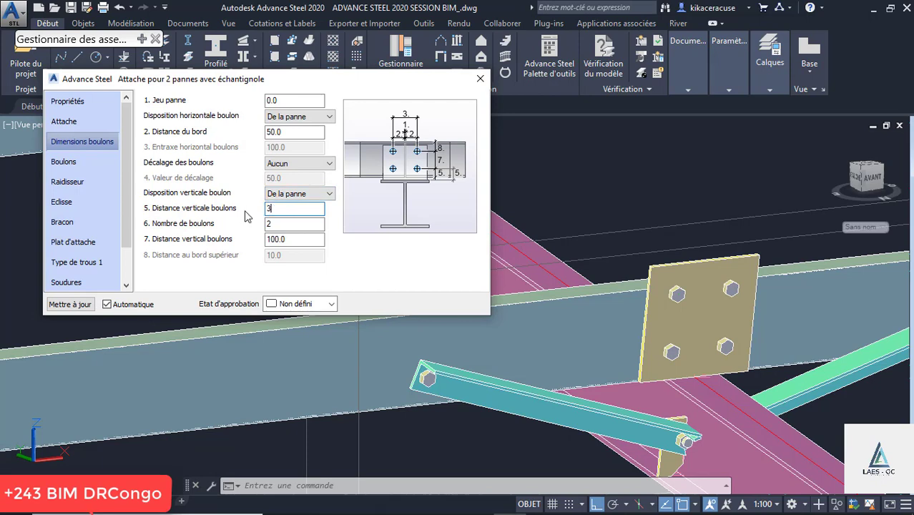
pyautogui.write('0')
pyautogui.click(300, 241)
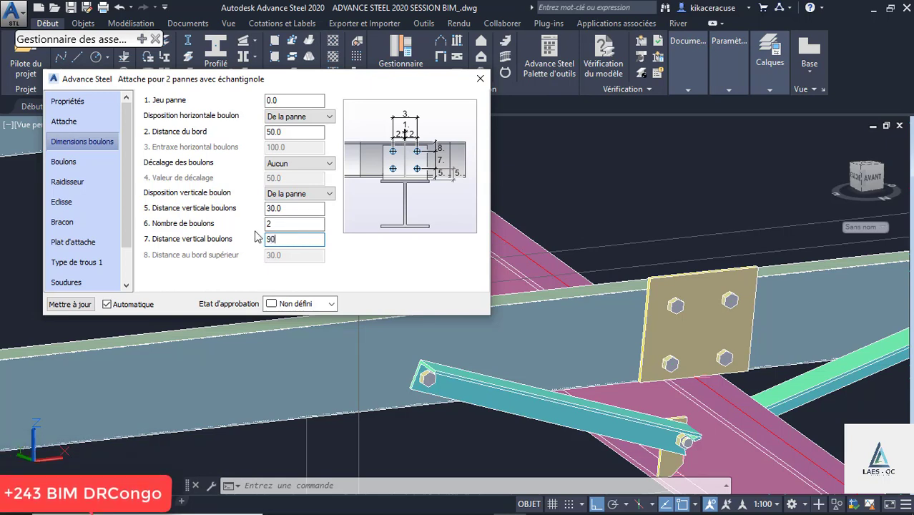
pyautogui.click(288, 223)
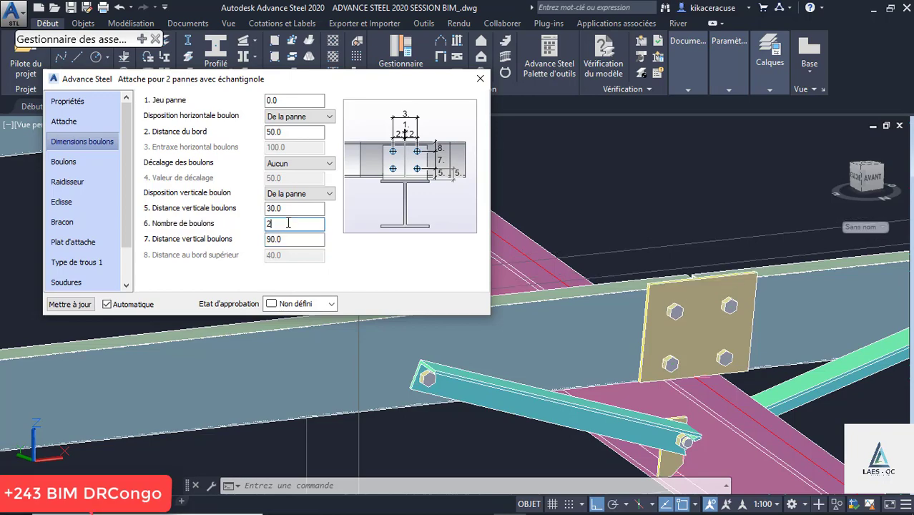
# Check the bolted plate against the purlin and reduce its vertical bolt edge distance (5) to 20
pyautogui.click(728, 326)
pyautogui.scroll(-3, 716, 304)
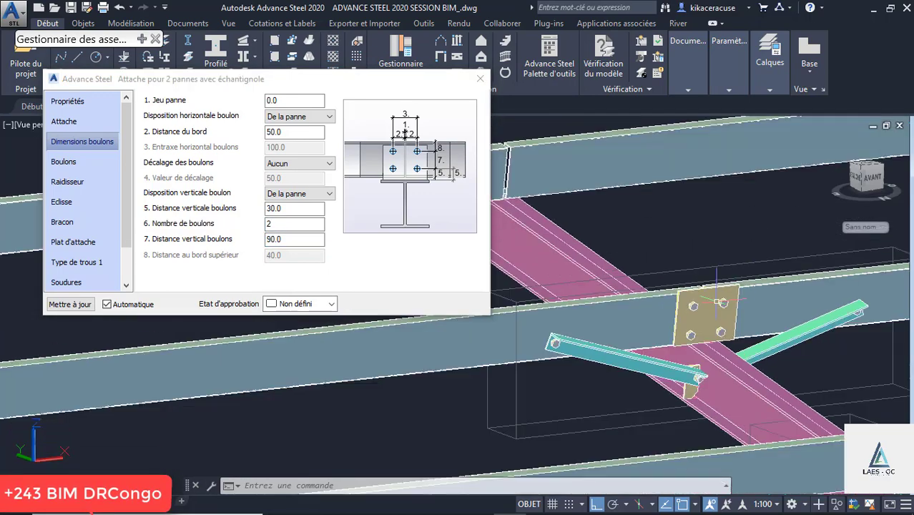
pyautogui.keyDown('shift'); pyautogui.moveTo(689, 300); pyautogui.dragTo(720, 329, button='middle'); pyautogui.keyUp('shift')
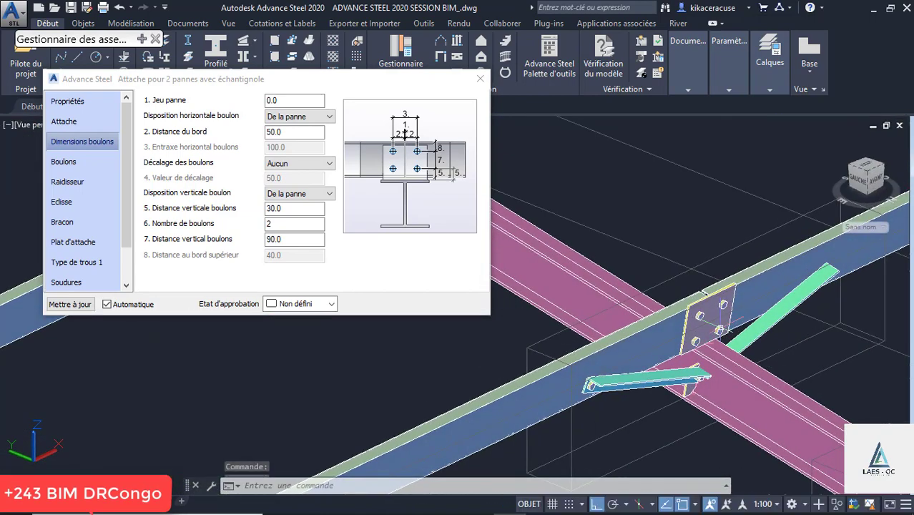
pyautogui.scroll(3, 720, 327)
pyautogui.scroll(2, 720, 329)
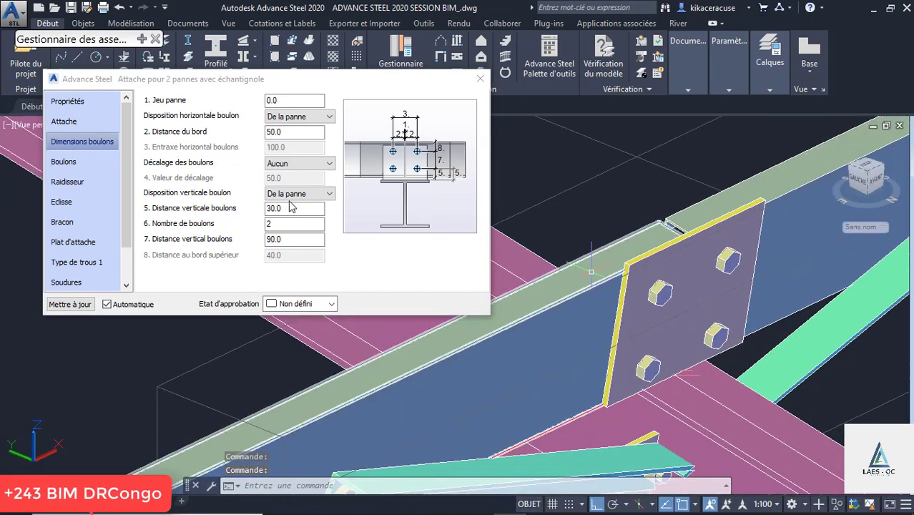
pyautogui.doubleClick(297, 209)
pyautogui.write('2')
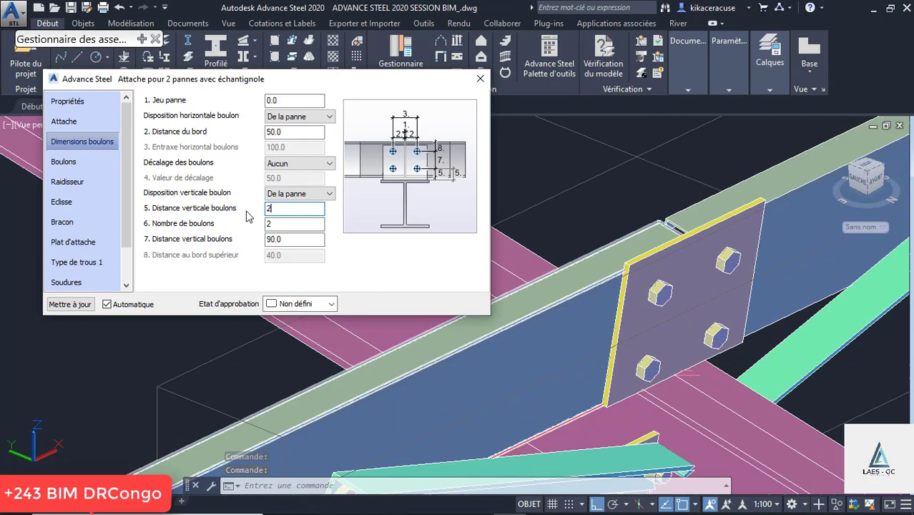
pyautogui.write('0')
pyautogui.press('Tab')
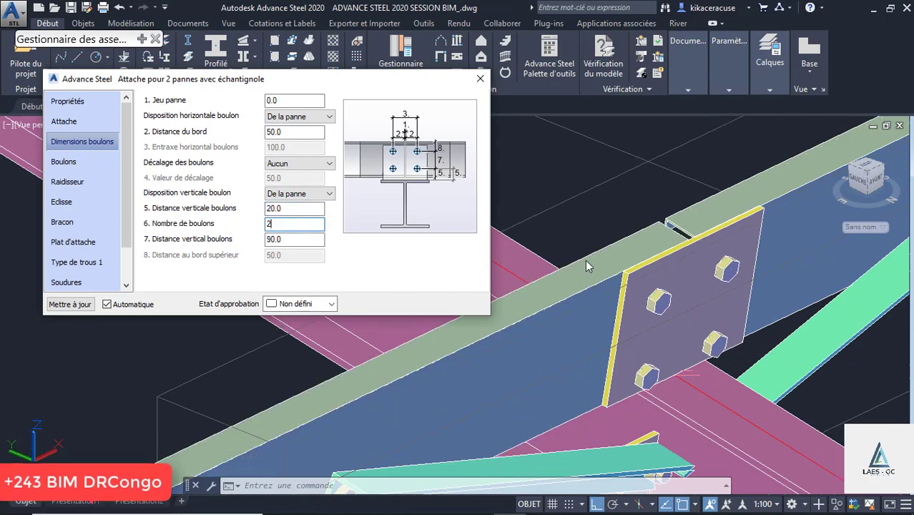
# Review the plate and bolt settings and add a vertical stiffener to the purlin attachment plate
pyautogui.keyDown('shift'); pyautogui.moveTo(652, 277); pyautogui.dragTo(614, 266, button='middle'); pyautogui.keyUp('shift')
pyautogui.scroll(-4, 614, 265)
pyautogui.scroll(2, 629, 267)
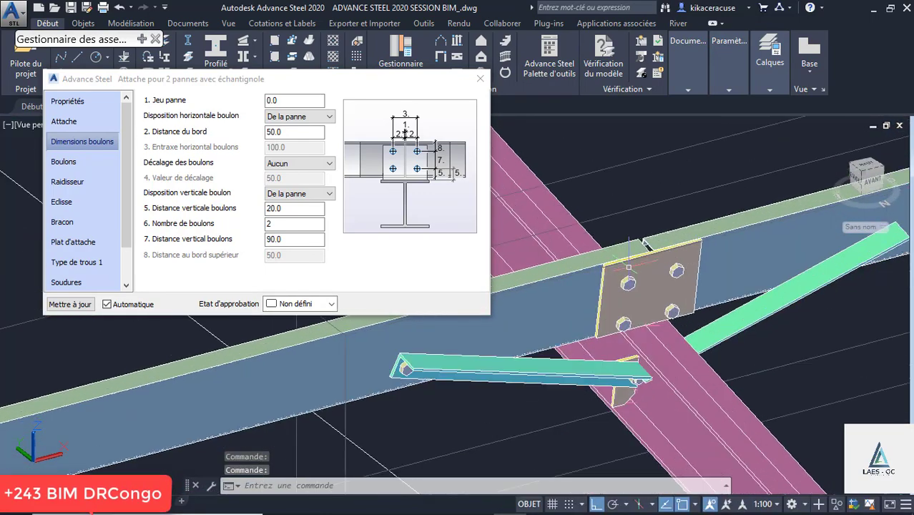
pyautogui.scroll(-2, 772, 358)
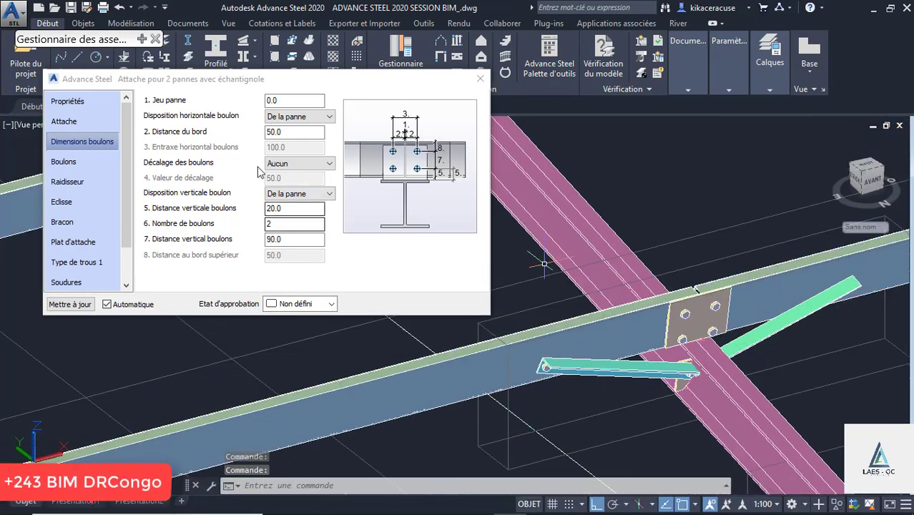
pyautogui.click(76, 123)
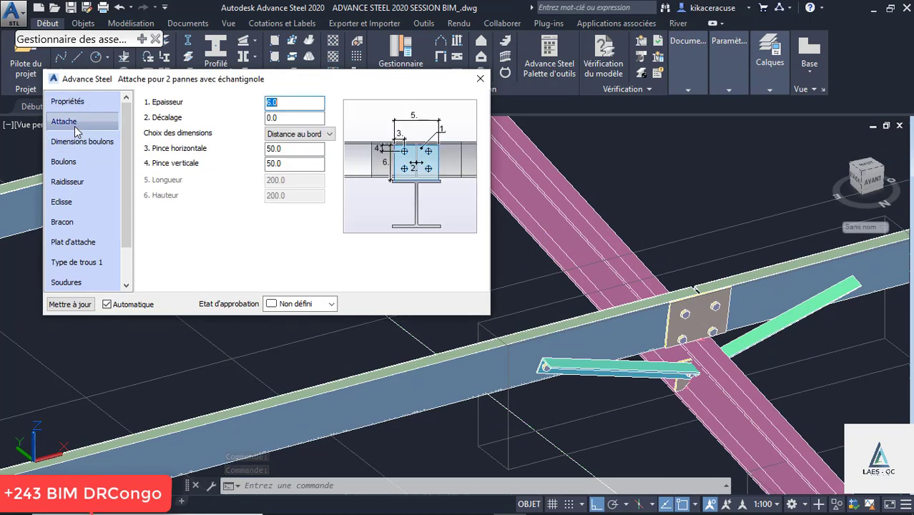
pyautogui.click(64, 162)
pyautogui.click(68, 182)
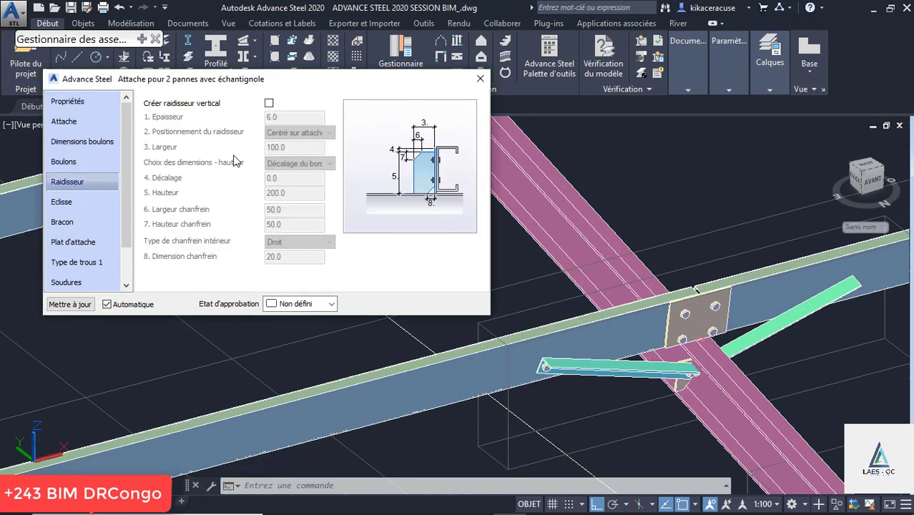
pyautogui.click(269, 104)
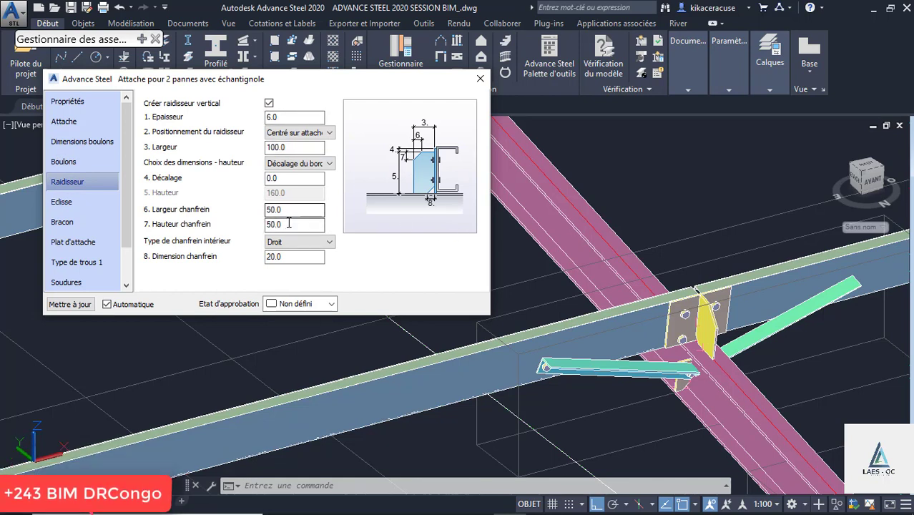
# Try a chamfer height of 80 for the vertical stiffener and set it to 100
pyautogui.moveTo(289, 224); pyautogui.dragTo(251, 227)
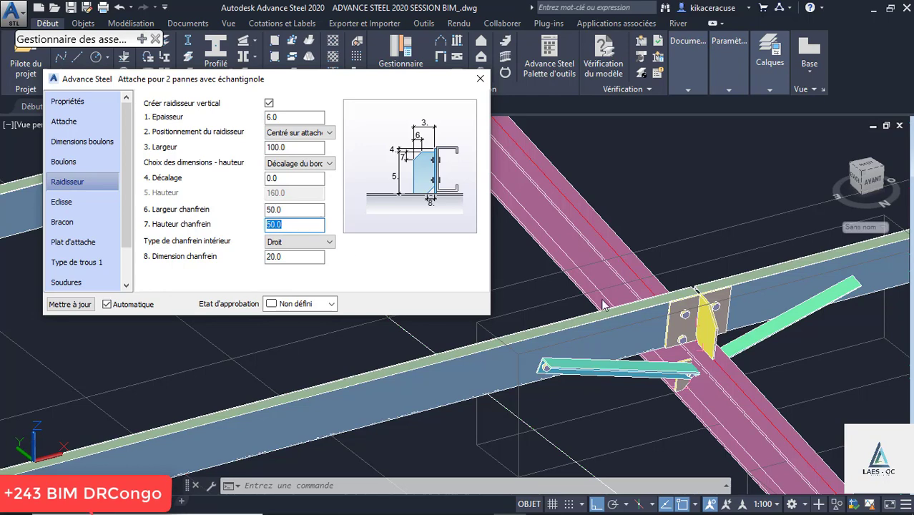
pyautogui.scroll(5, 715, 318)
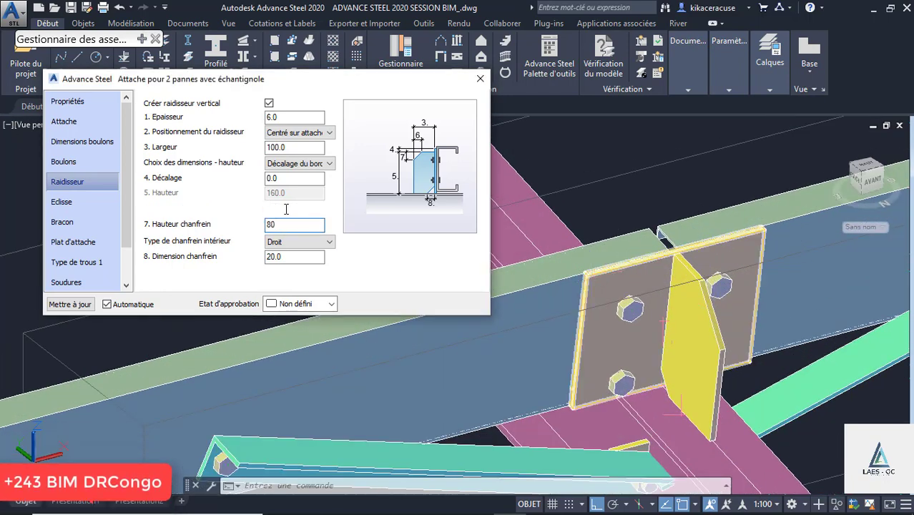
pyautogui.click(286, 209)
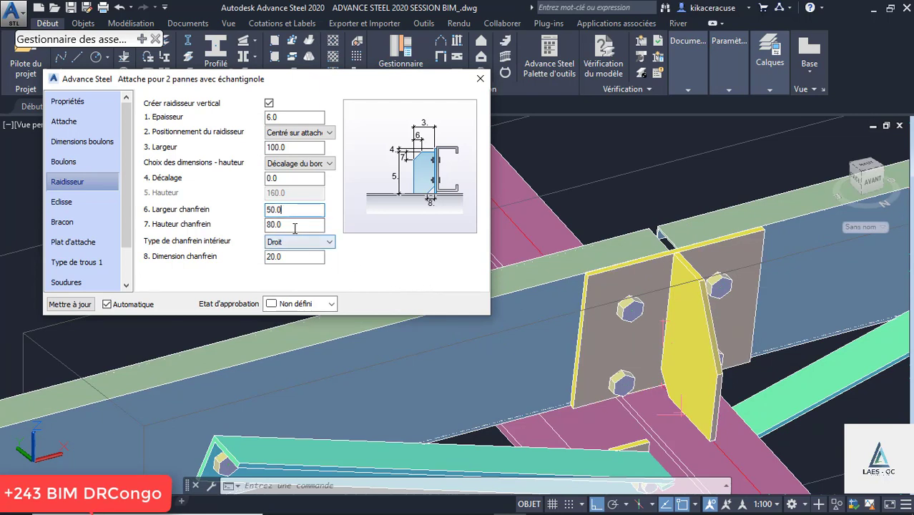
pyautogui.click(289, 224)
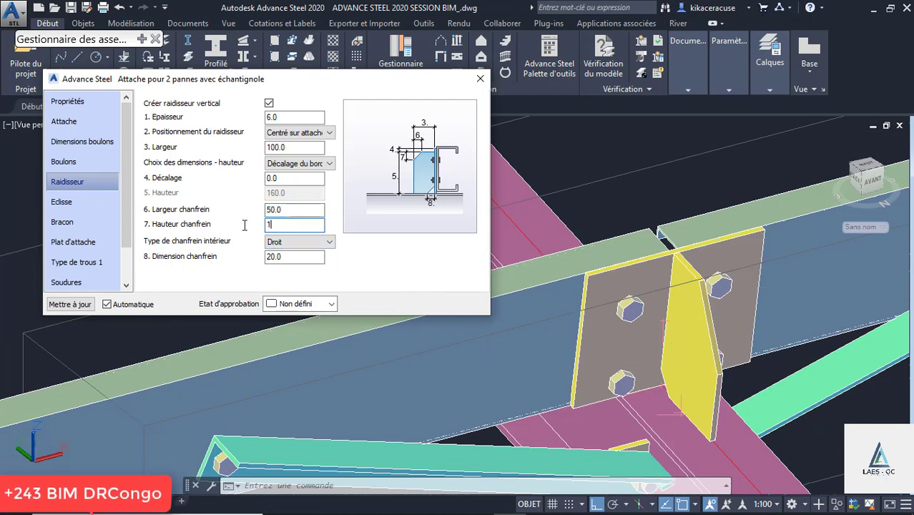
pyautogui.write('100')
# Try 0 for the stiffener's chamfer width, set it to 100, and close the connection settings
pyautogui.click(296, 212)
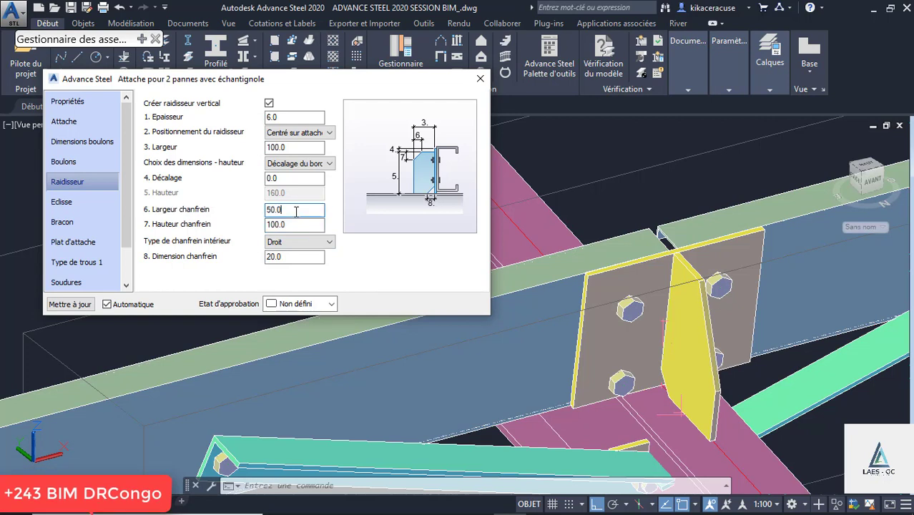
pyautogui.moveTo(289, 212); pyautogui.dragTo(225, 219)
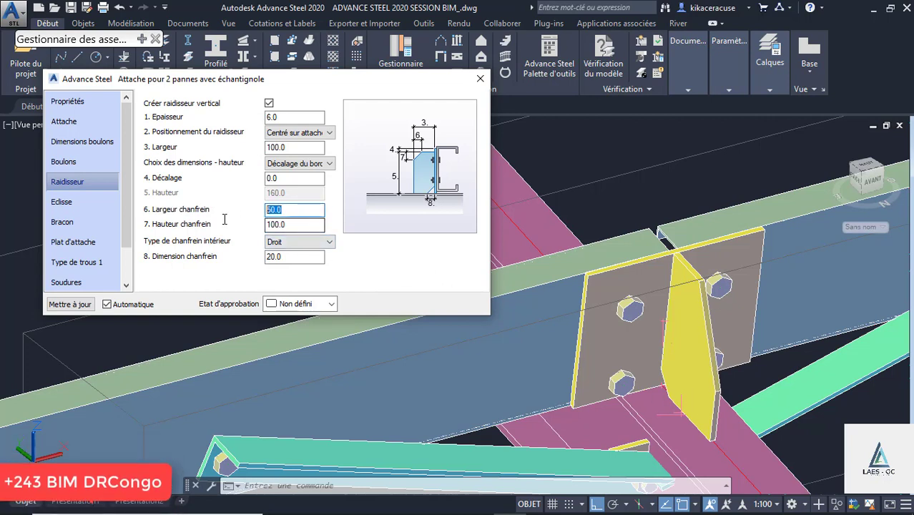
pyautogui.write('0')
pyautogui.press('Tab')
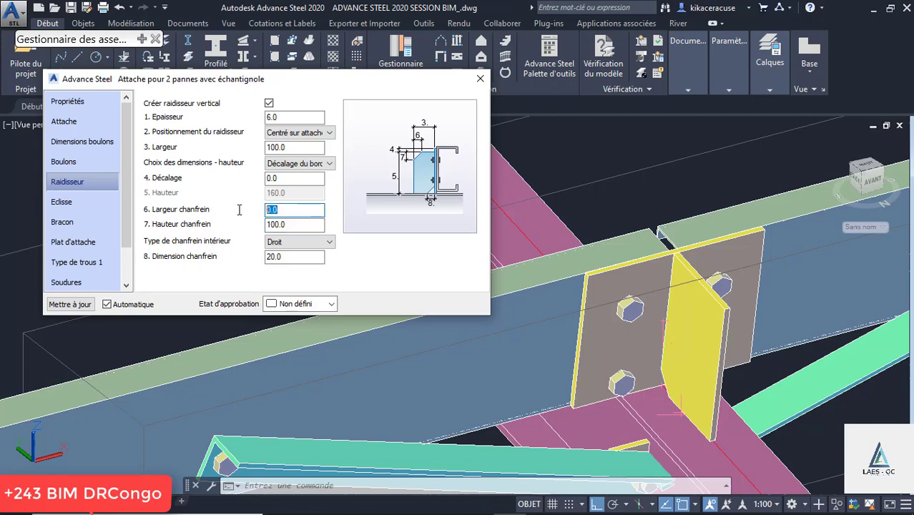
pyautogui.write('100')
pyautogui.press('Tab')
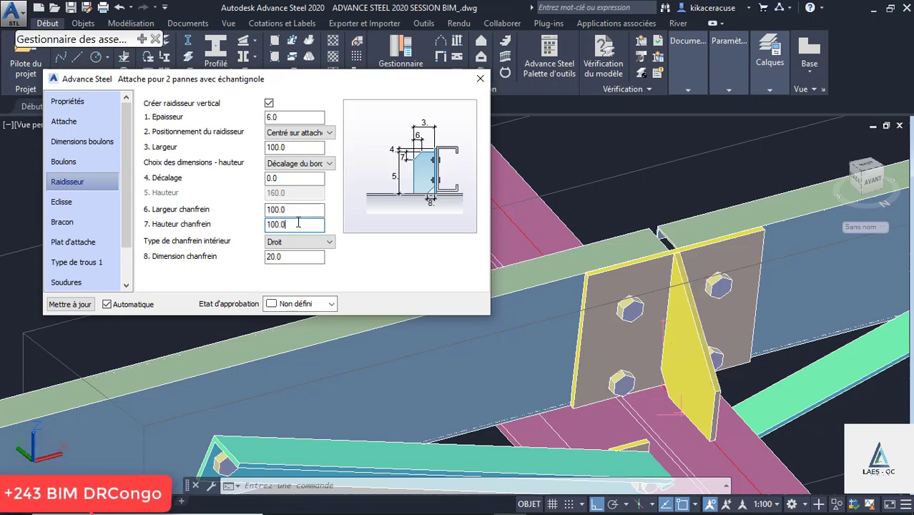
pyautogui.scroll(-3, 615, 312)
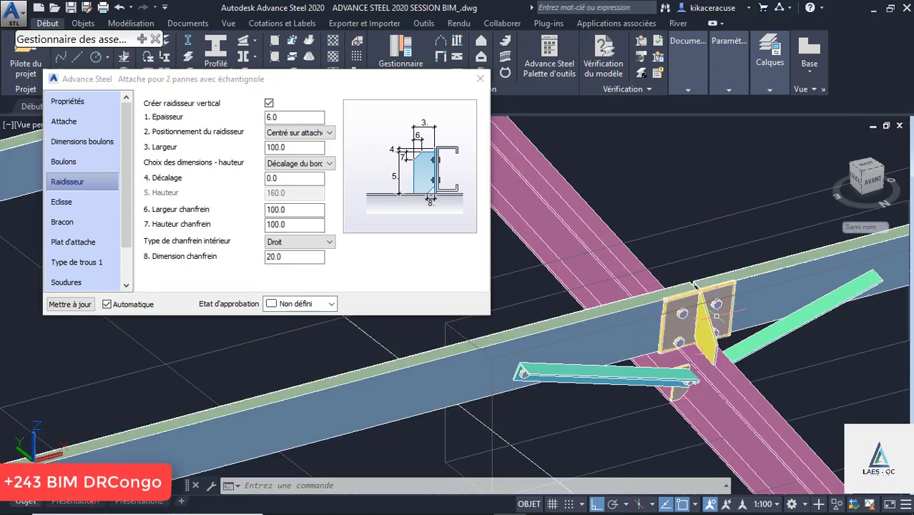
pyautogui.keyDown('shift'); pyautogui.moveTo(694, 284); pyautogui.dragTo(662, 321, button='middle'); pyautogui.keyUp('shift')
pyautogui.click(479, 80)
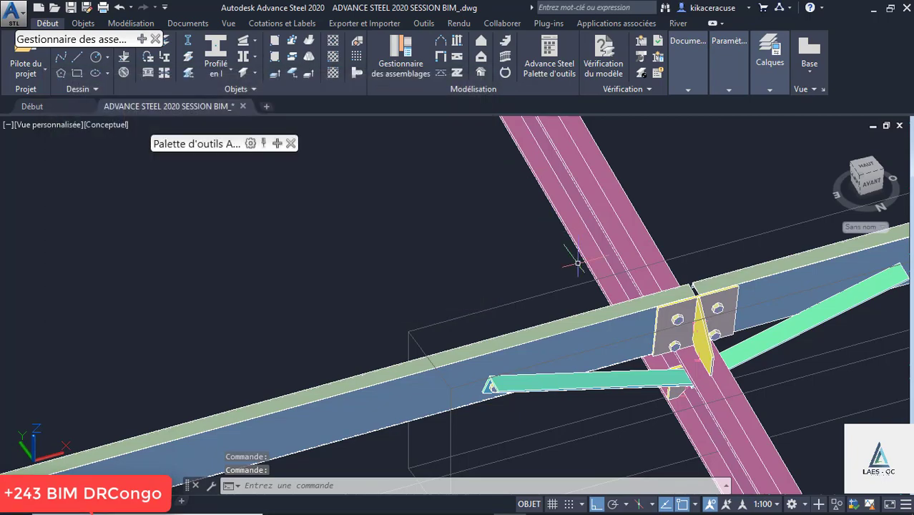
# Propagate the finished double-purlin connection with stiffener and braces to the other matching purlin-to-rafter joints
pyautogui.scroll(-5, 585, 281)
pyautogui.scroll(3, 659, 301)
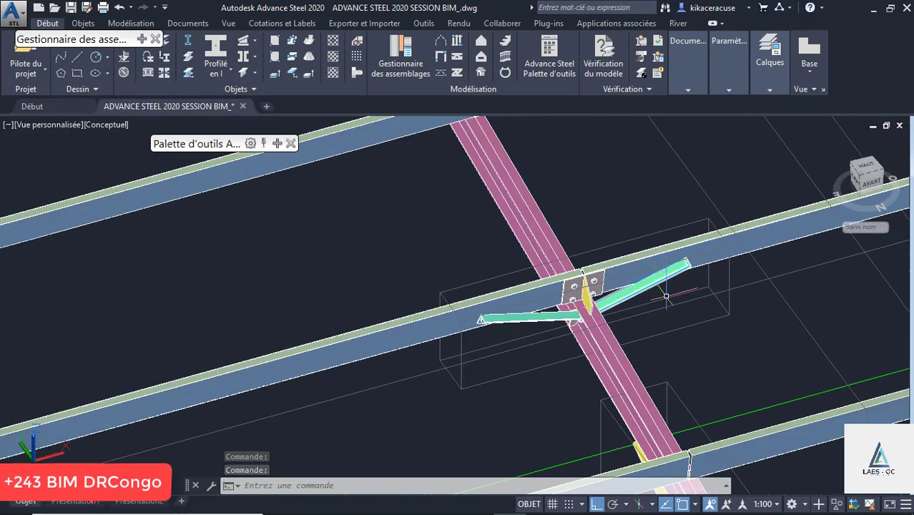
pyautogui.moveTo(594, 286)
pyautogui.keyDown('shift'); pyautogui.mouseDown(button='middle')
pyautogui.moveTo(507, 274)
pyautogui.moveTo(616, 282)
pyautogui.moveTo(608, 283)
pyautogui.mouseUp(button='middle'); pyautogui.keyUp('shift')
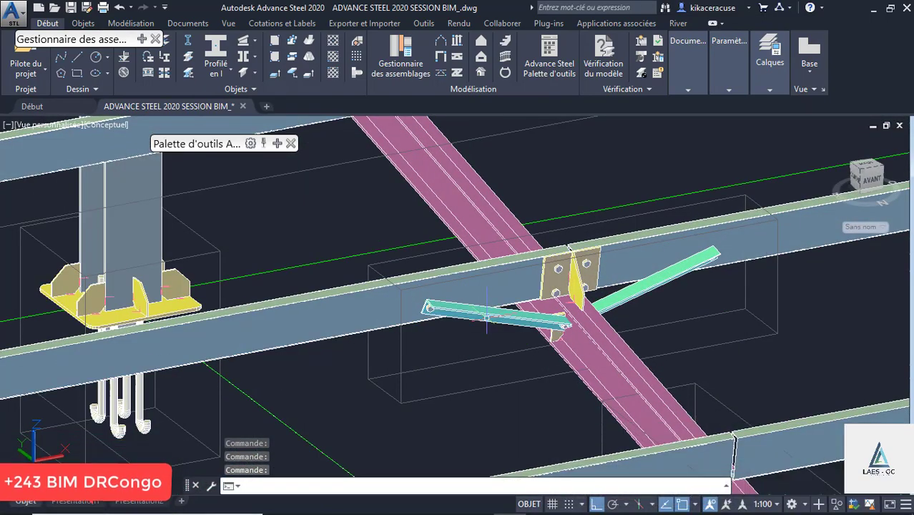
pyautogui.scroll(-4, 509, 342)
pyautogui.scroll(3, 512, 342)
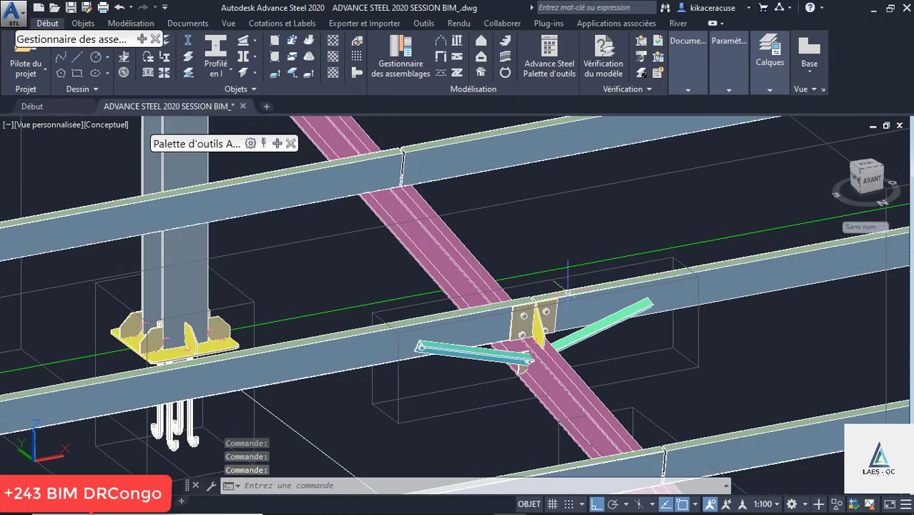
pyautogui.click(568, 283)
pyautogui.rightClick(571, 281)
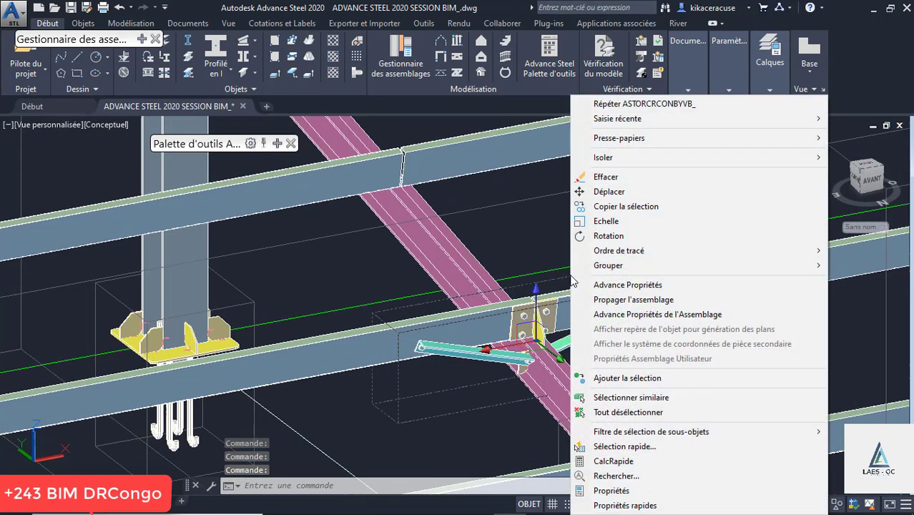
pyautogui.click(624, 300)
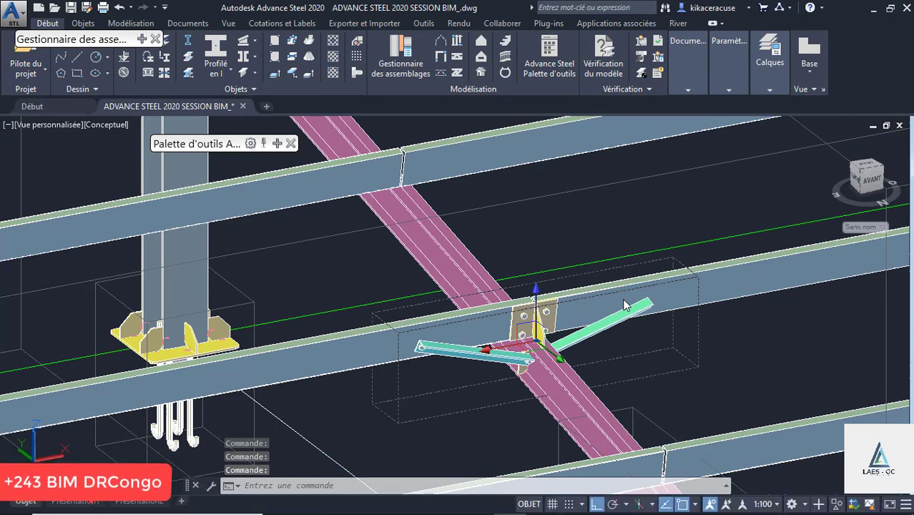
pyautogui.click(624, 304)
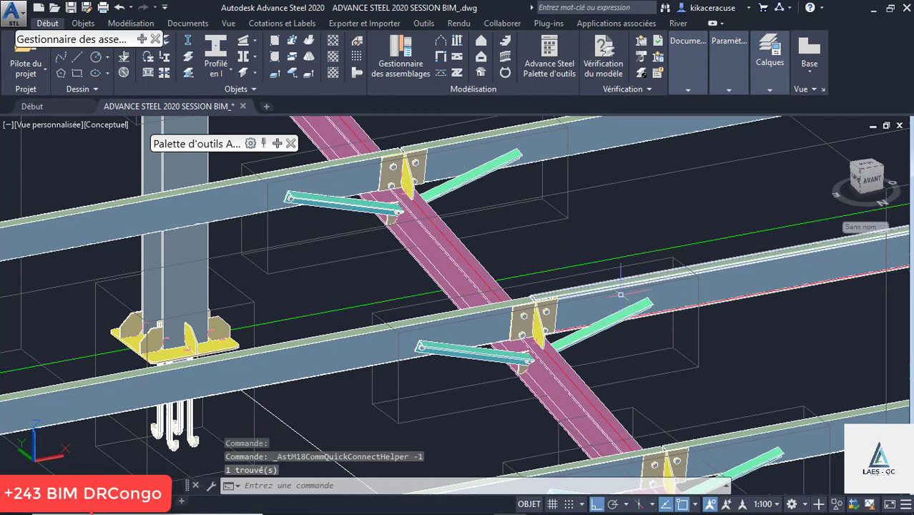
# Examine the purlin connections along the intermediate rafters across the whole roof
pyautogui.scroll(-5, 620, 294)
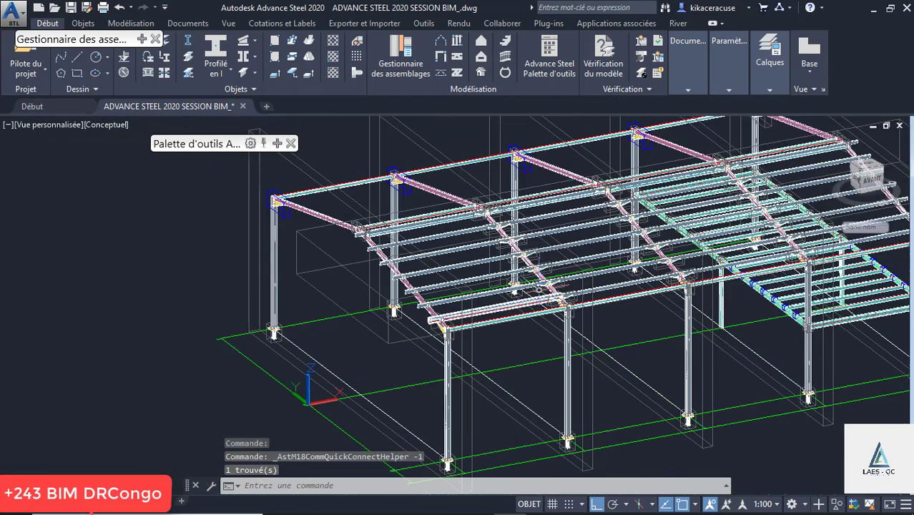
pyautogui.scroll(-3, 540, 290)
pyautogui.scroll(8, 540, 288)
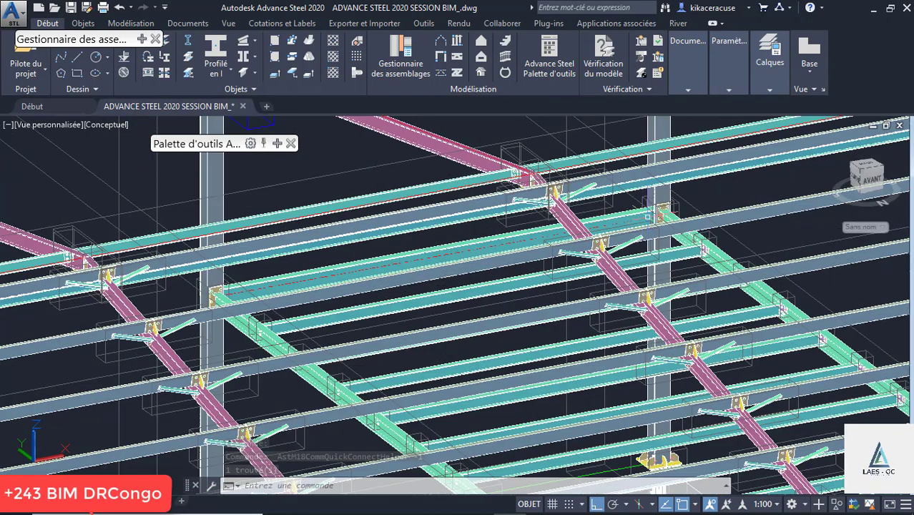
pyautogui.scroll(-4, 504, 213)
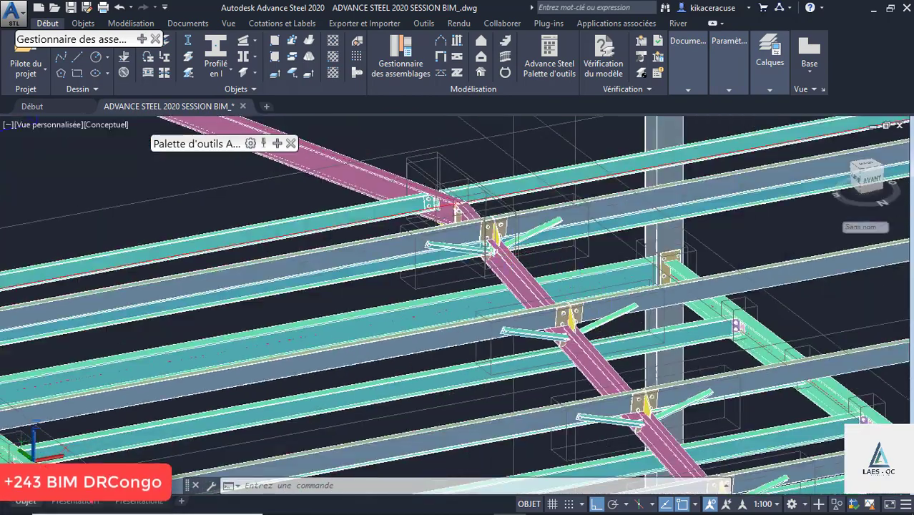
pyautogui.scroll(2, 504, 214)
pyautogui.scroll(-6, 465, 237)
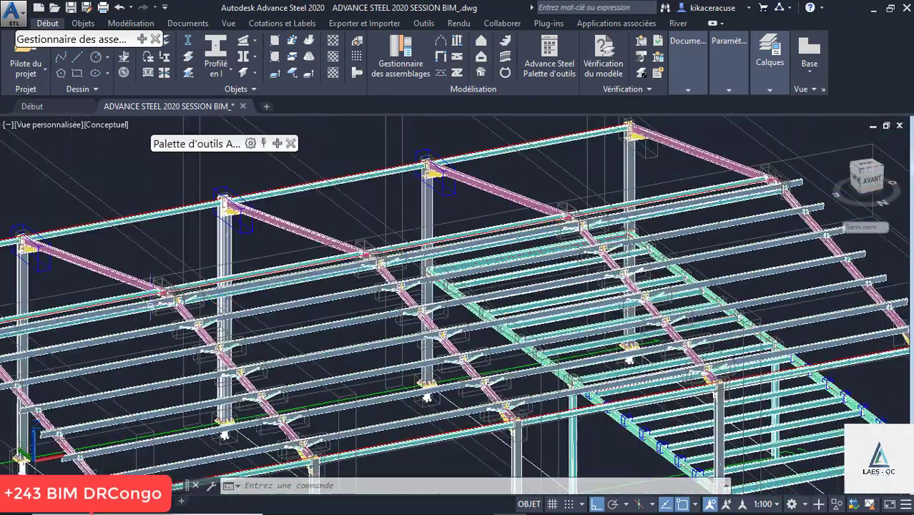
# Examine the end-rafter purlin cleat and the roof framing of the whole portal structure from the front and the gable side
pyautogui.scroll(3, 375, 250)
pyautogui.scroll(-6, 375, 250)
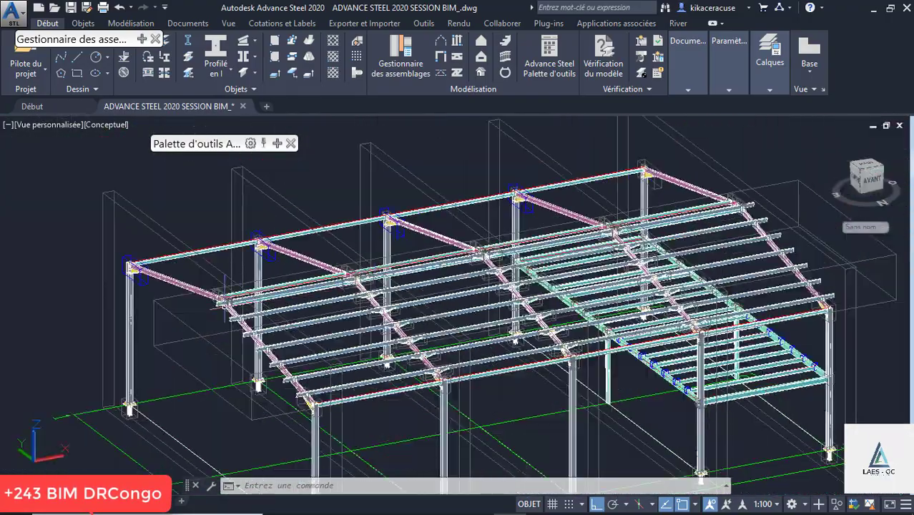
pyautogui.scroll(6, 226, 304)
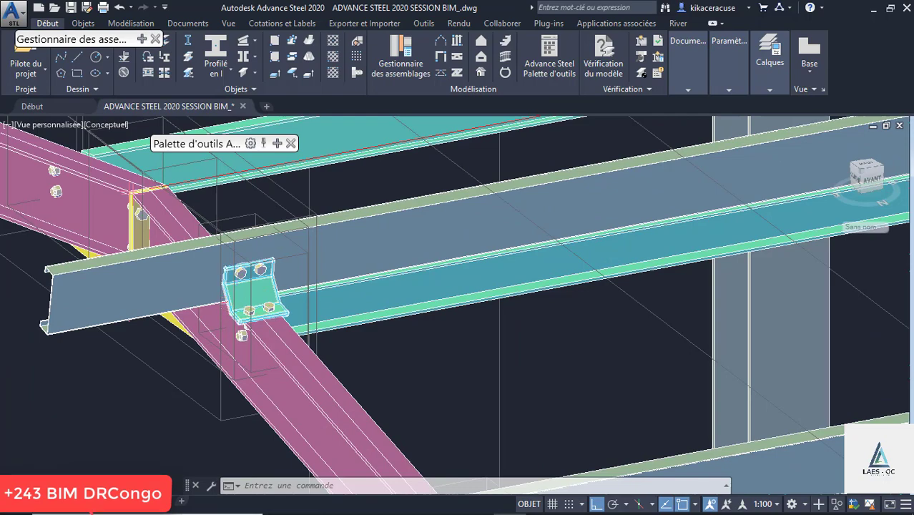
pyautogui.scroll(-6, 255, 290)
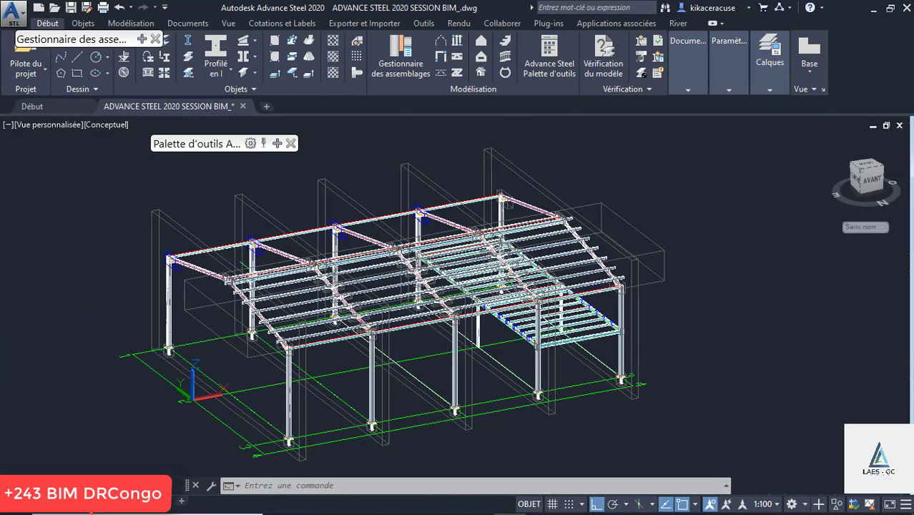
pyautogui.scroll(4, 443, 197)
pyautogui.scroll(-5, 443, 197)
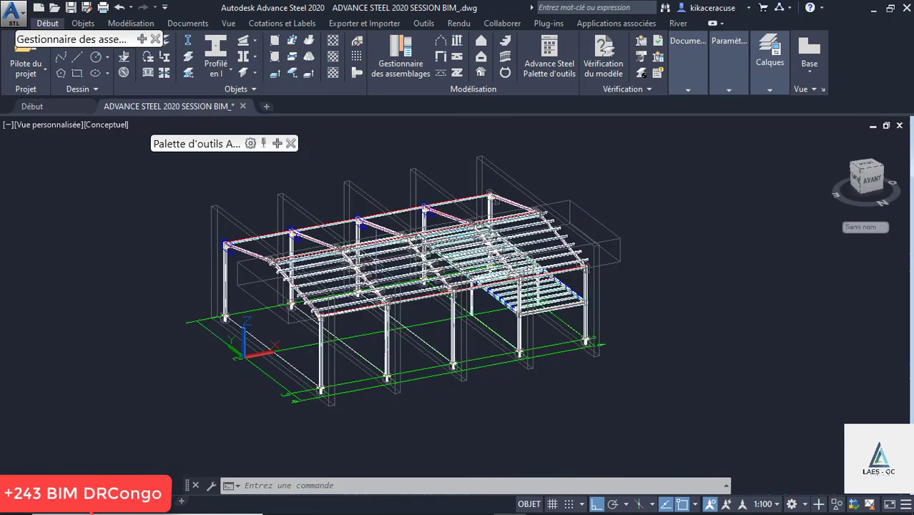
pyautogui.keyDown('shift'); pyautogui.moveTo(387, 262); pyautogui.dragTo(265, 264, button='middle'); pyautogui.keyUp('shift')
pyautogui.scroll(5, 303, 236)
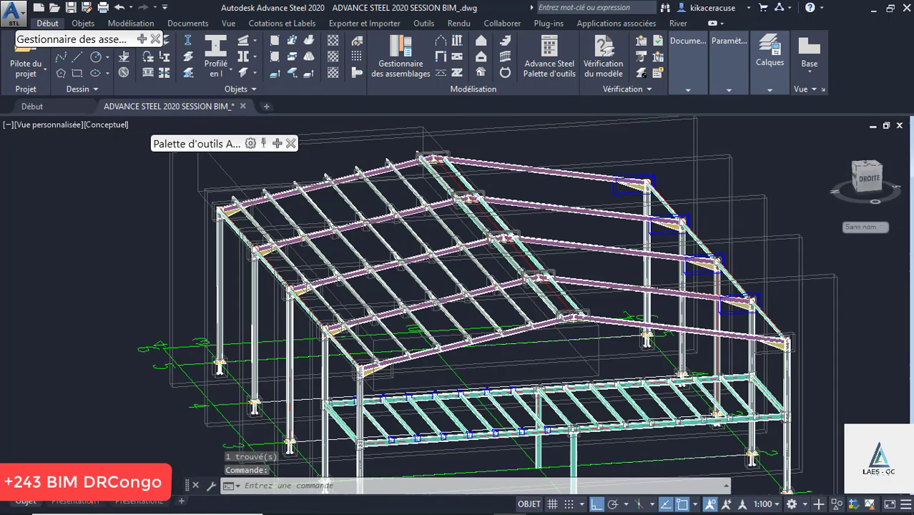
# Inspect the bolted plate, vertical stiffener and angle braces of a double-purlin joint on an intermediate rafter from several sides
pyautogui.scroll(8, 455, 231)
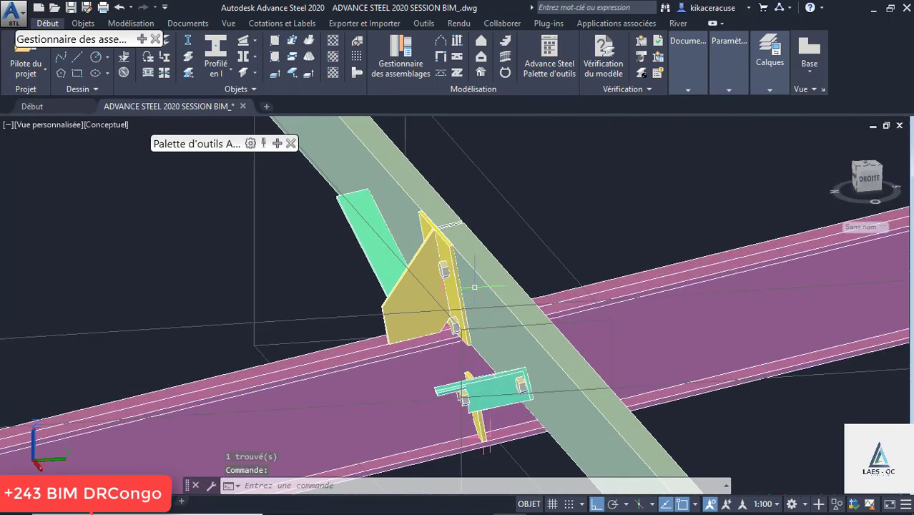
pyautogui.scroll(-2, 389, 273)
pyautogui.scroll(8, 598, 256)
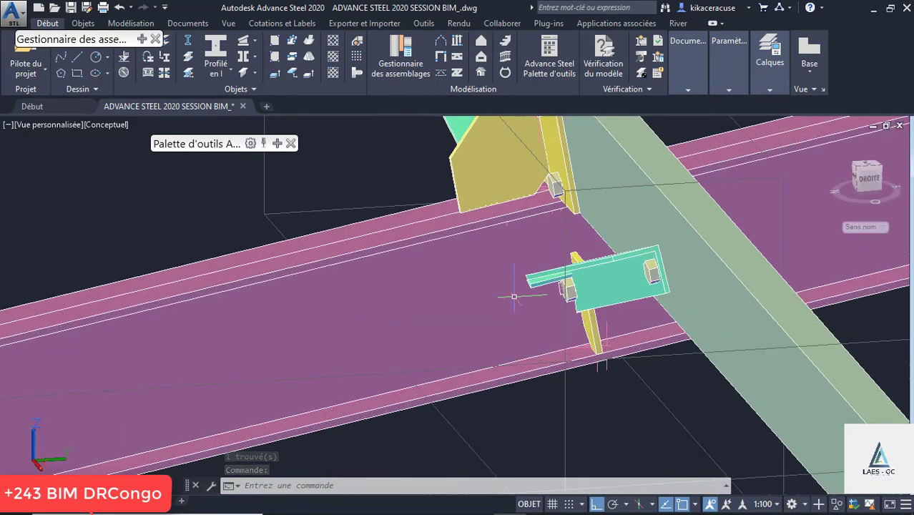
pyautogui.scroll(-4, 510, 298)
pyautogui.keyDown('shift'); pyautogui.moveTo(510, 298); pyautogui.dragTo(655, 304, button='middle'); pyautogui.keyUp('shift')
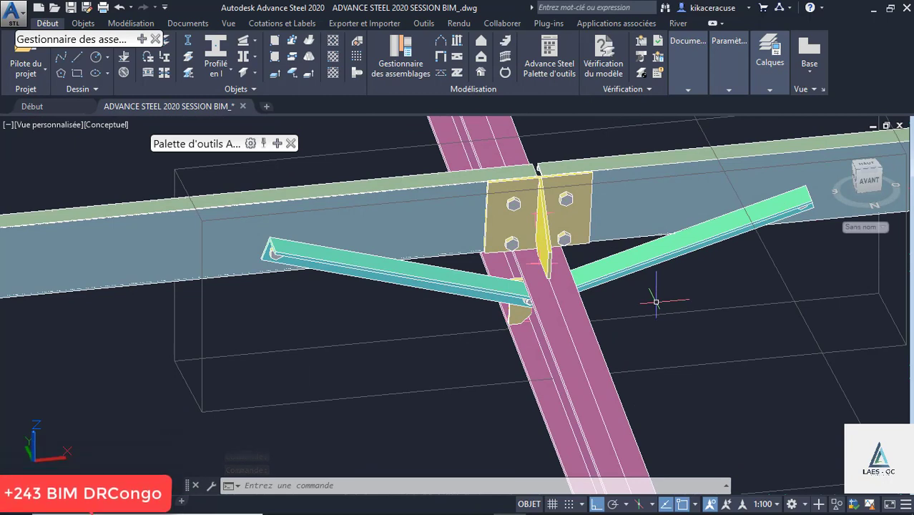
pyautogui.scroll(-2, 577, 311)
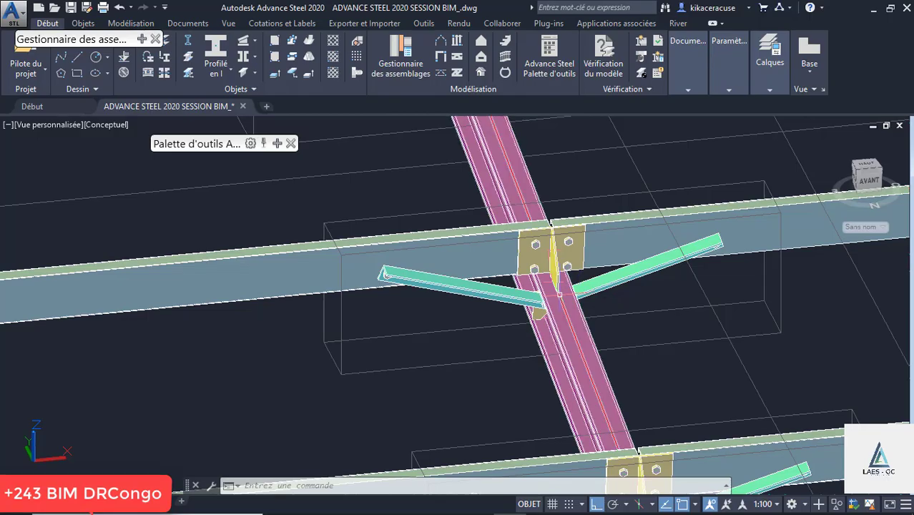
pyautogui.keyDown('shift'); pyautogui.moveTo(581, 299); pyautogui.dragTo(482, 266, button='middle'); pyautogui.keyUp('shift')
pyautogui.scroll(5, 628, 301)
pyautogui.scroll(-4, 631, 299)
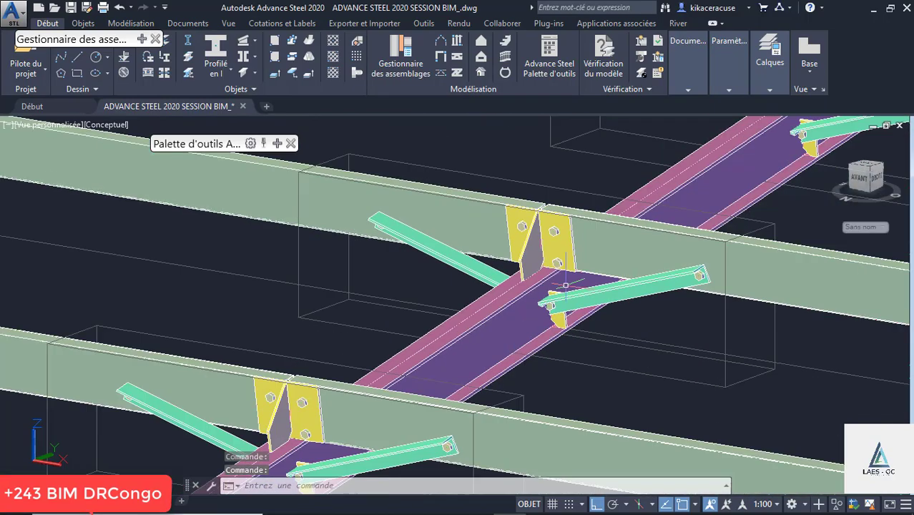
pyautogui.keyDown('shift'); pyautogui.moveTo(561, 285); pyautogui.dragTo(488, 313, button='middle'); pyautogui.keyUp('shift')
pyautogui.scroll(2, 744, 329)
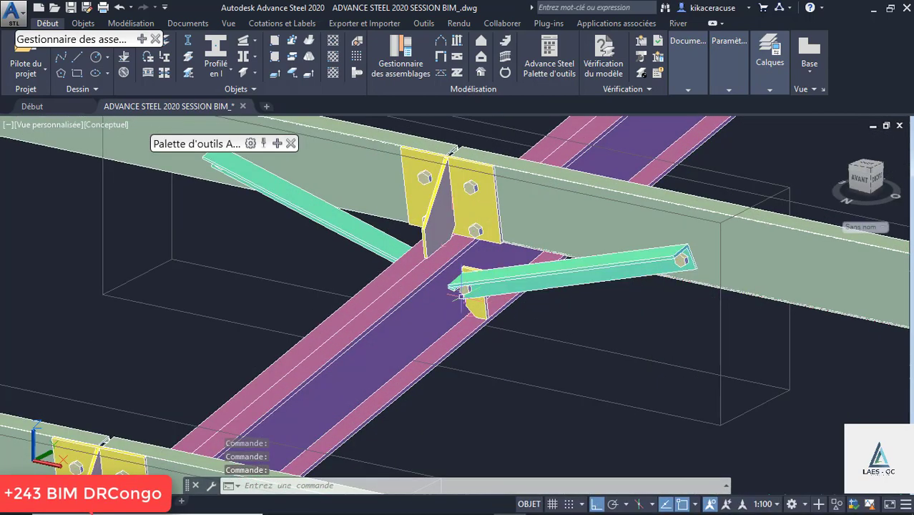
# Compare the purlin cleats on both end rafters with the braced plate connections along the intermediate rafters
pyautogui.scroll(-4, 460, 296)
pyautogui.scroll(-3, 466, 301)
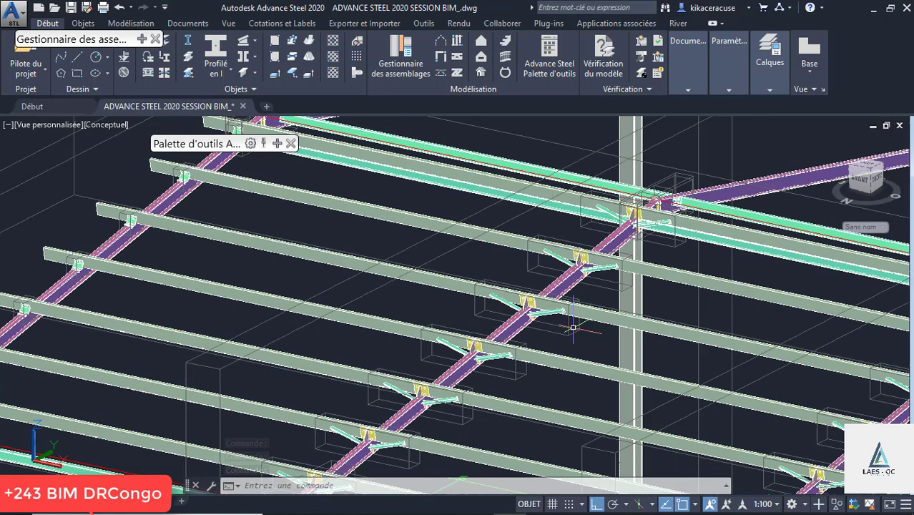
pyautogui.scroll(3, 544, 274)
pyautogui.scroll(-3, 544, 274)
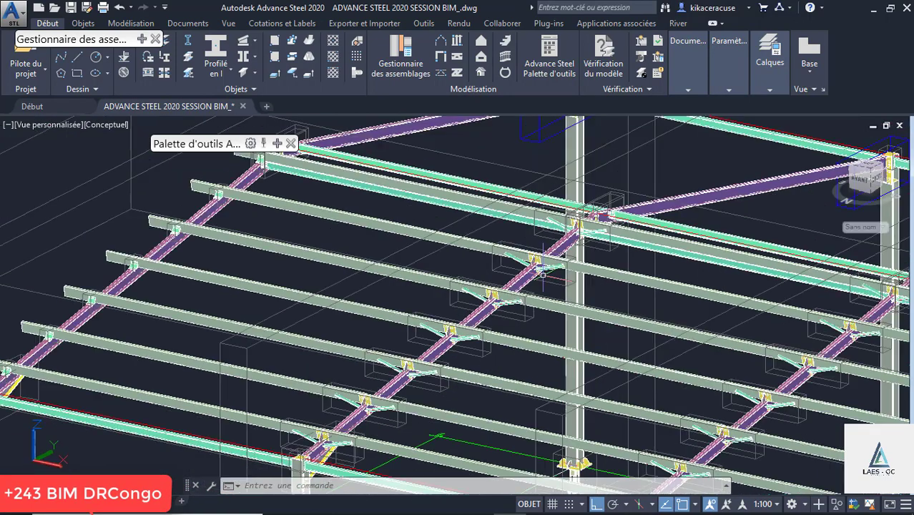
pyautogui.scroll(6, 203, 278)
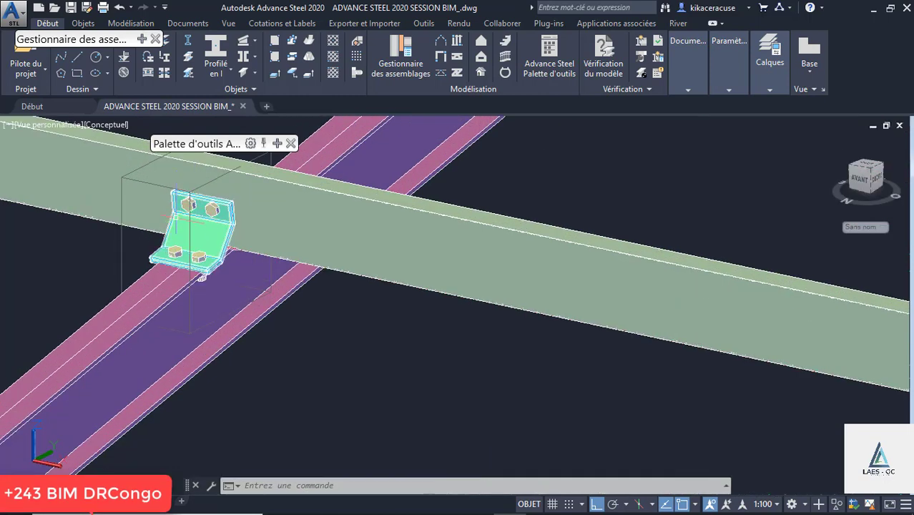
pyautogui.scroll(-3, 203, 277)
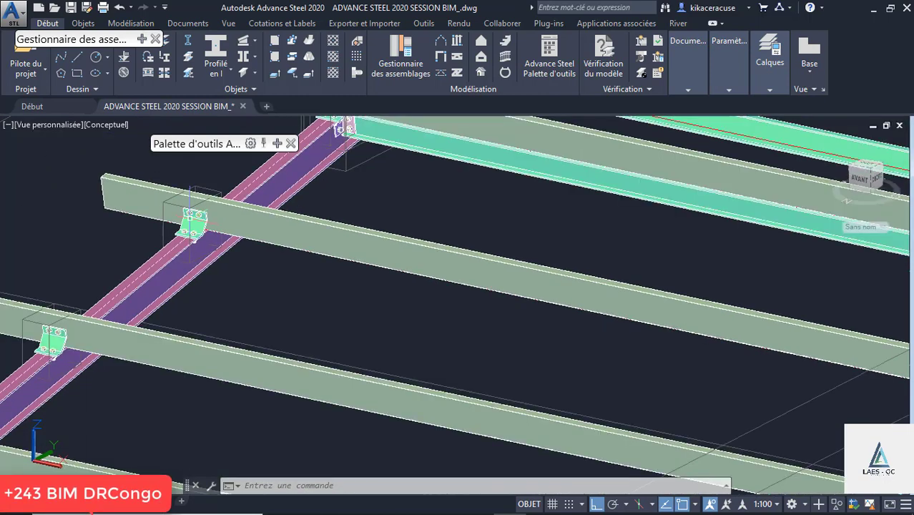
pyautogui.scroll(-3, 213, 195)
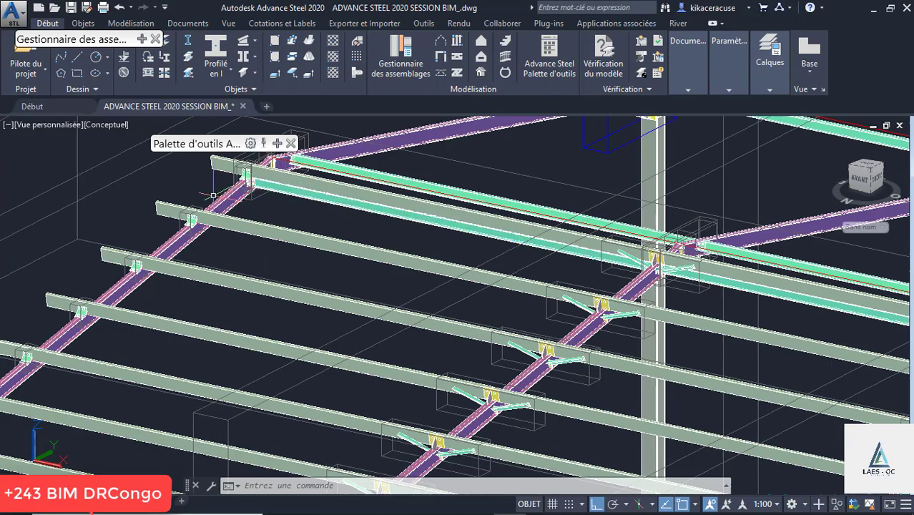
pyautogui.scroll(-3, 213, 195)
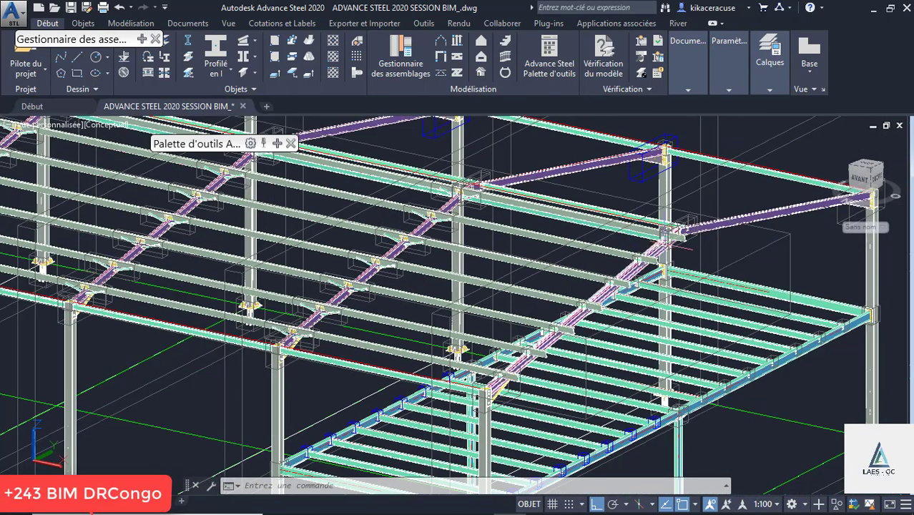
pyautogui.scroll(4, 675, 231)
pyautogui.scroll(3, 675, 231)
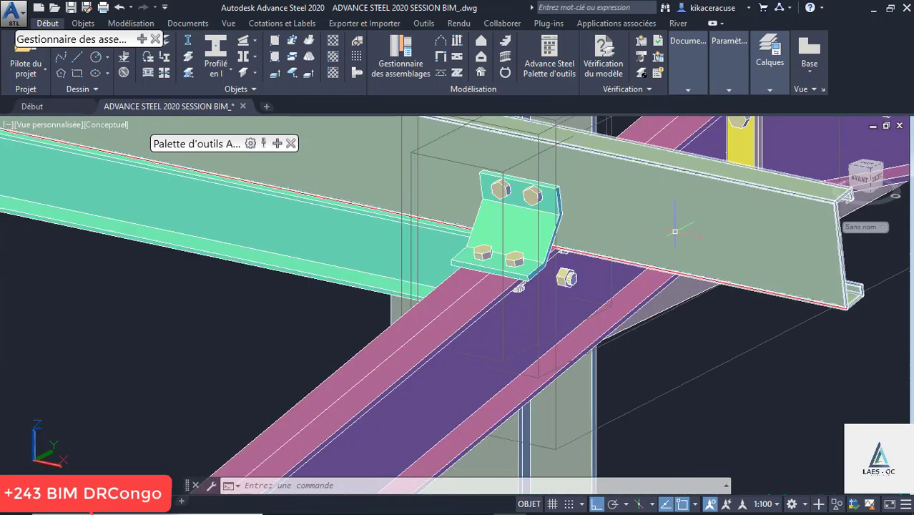
pyautogui.scroll(-6, 665, 236)
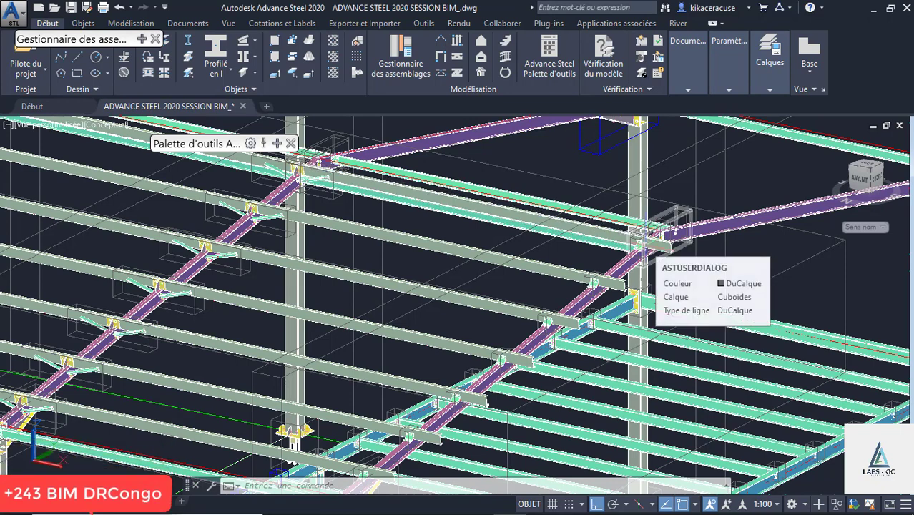
# Review the complete steel frame, including the columns, base plates and mezzanine floor beams
pyautogui.scroll(-5, 586, 203)
pyautogui.scroll(-5, 586, 203)
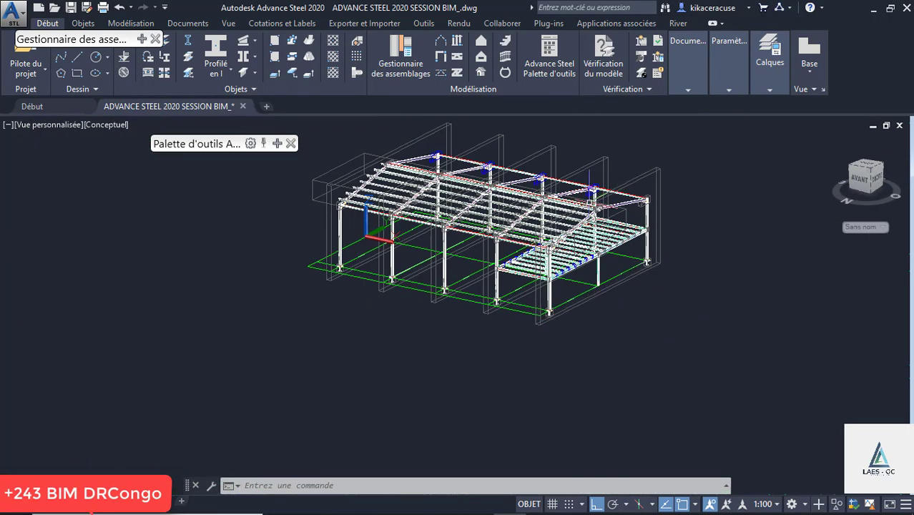
pyautogui.scroll(5, 500, 270)
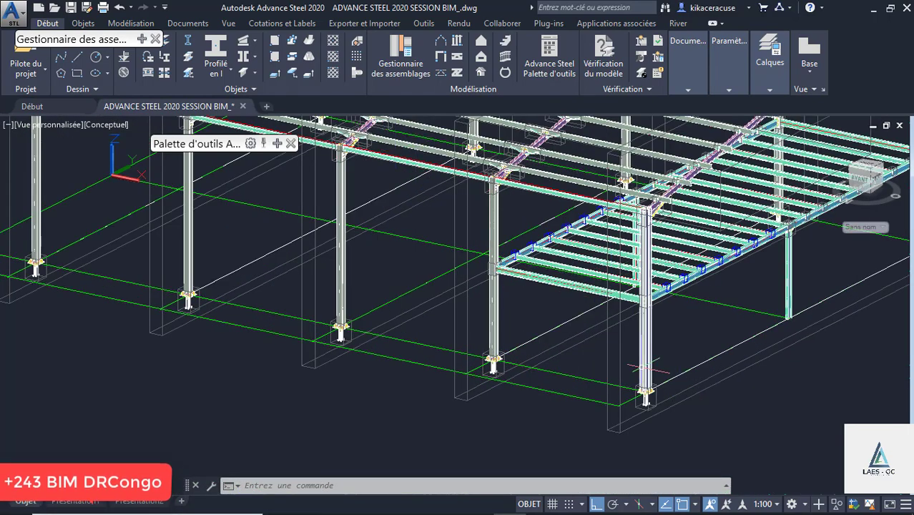
pyautogui.scroll(-5, 646, 369)
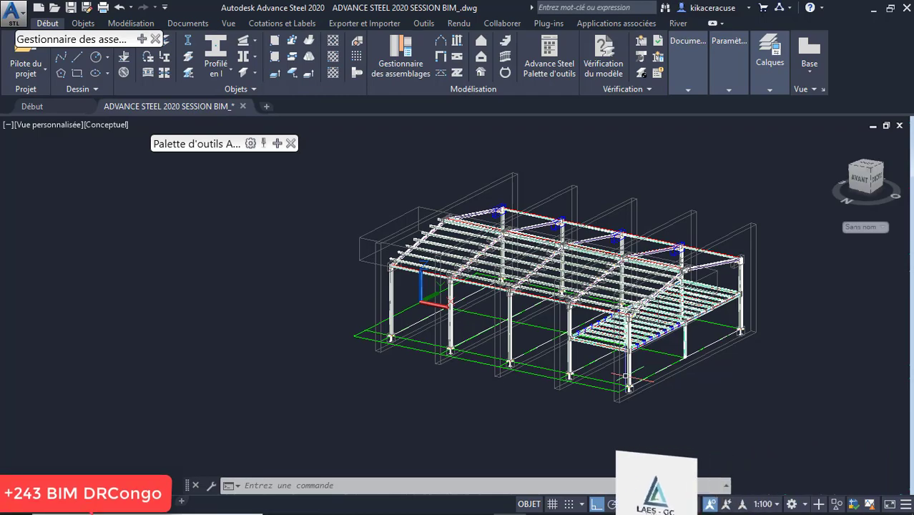
pyautogui.scroll(2, 626, 378)
pyautogui.scroll(3, 626, 376)
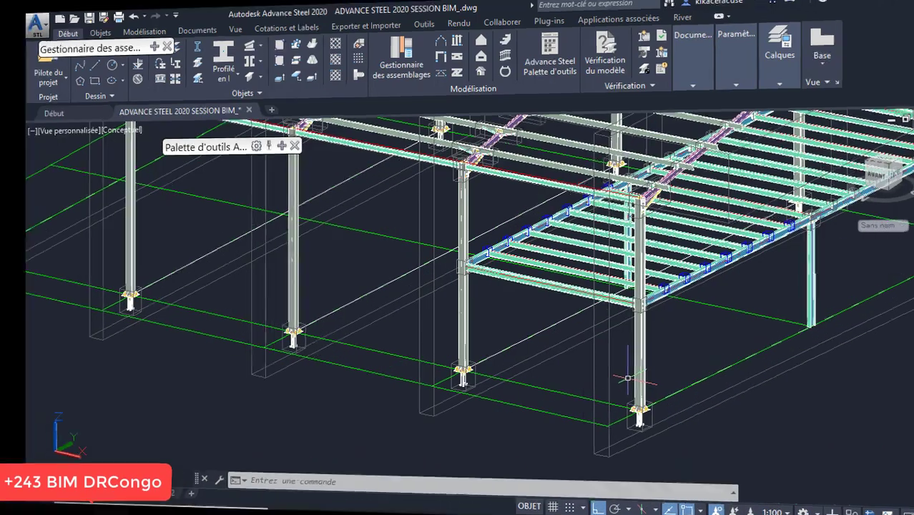